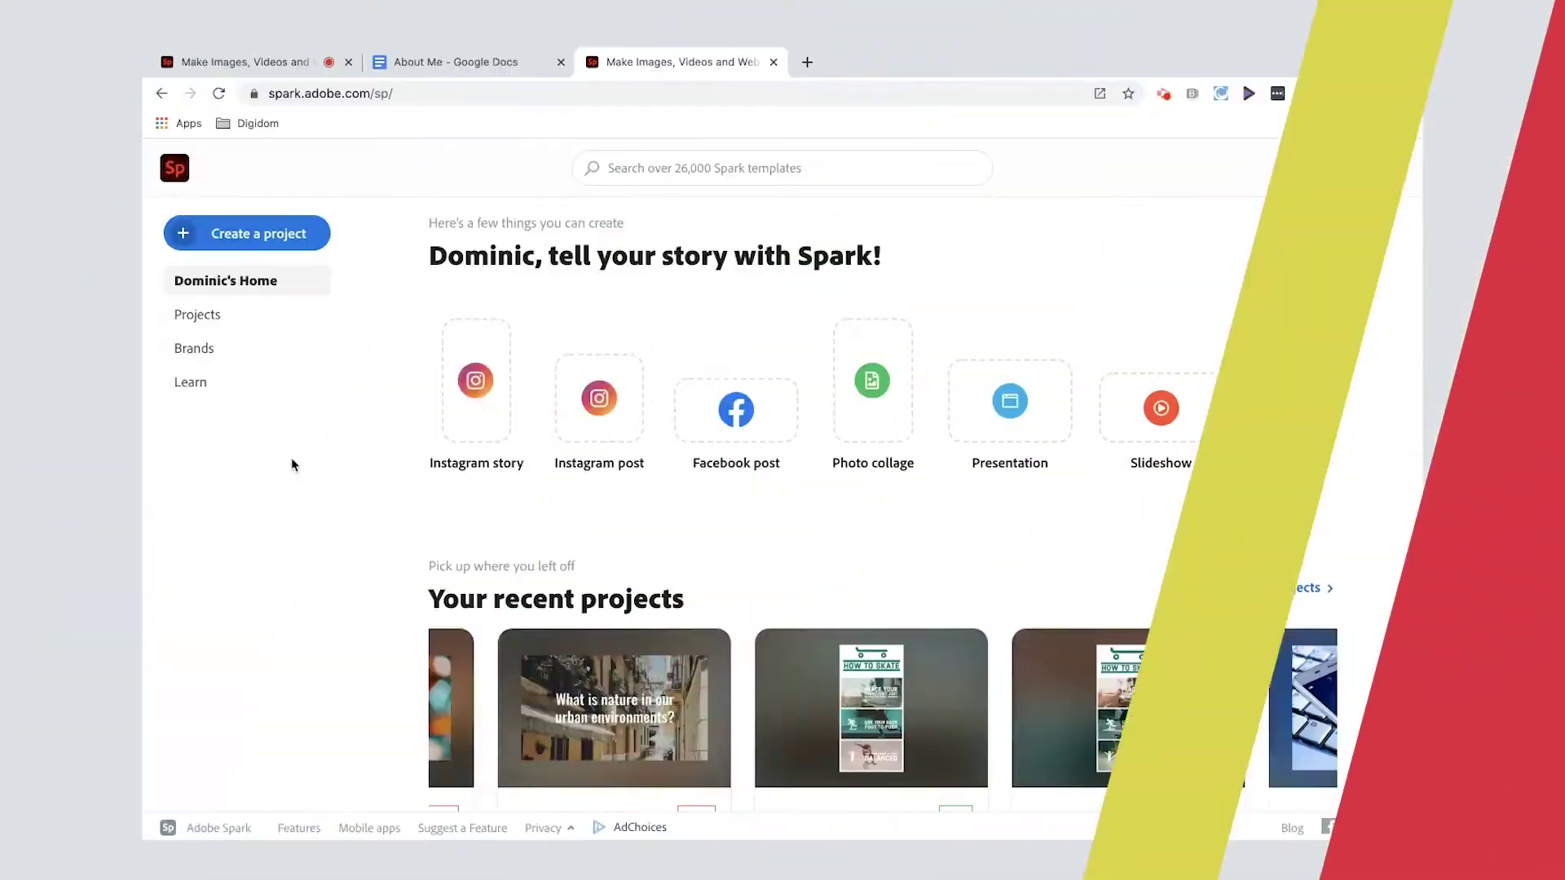
# Create a new video project titled "About Me"
pyautogui.click(231, 235)
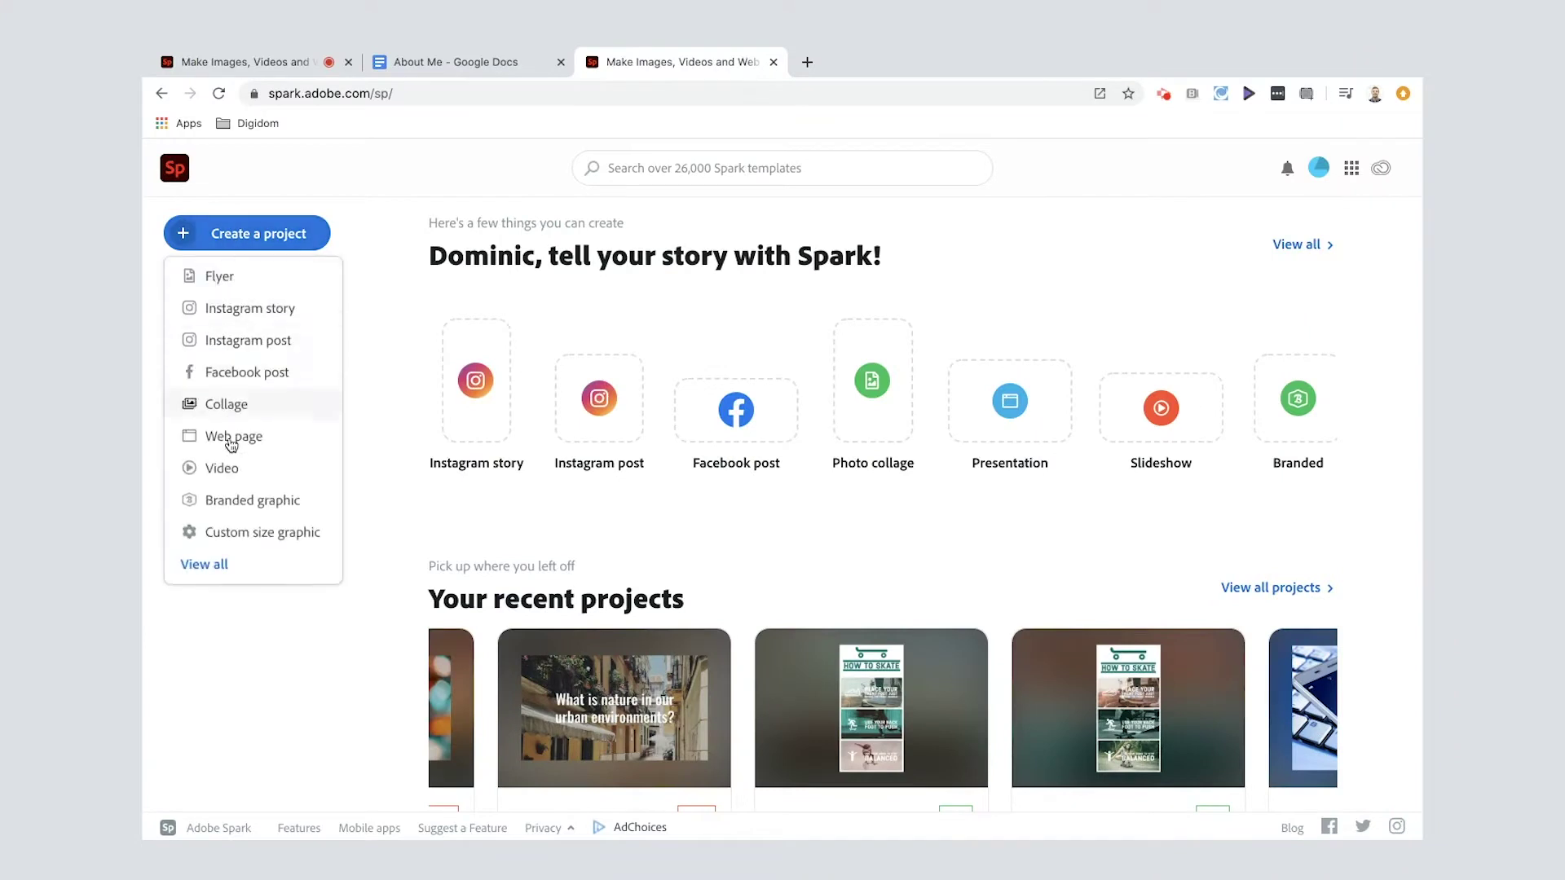
pyautogui.click(227, 476)
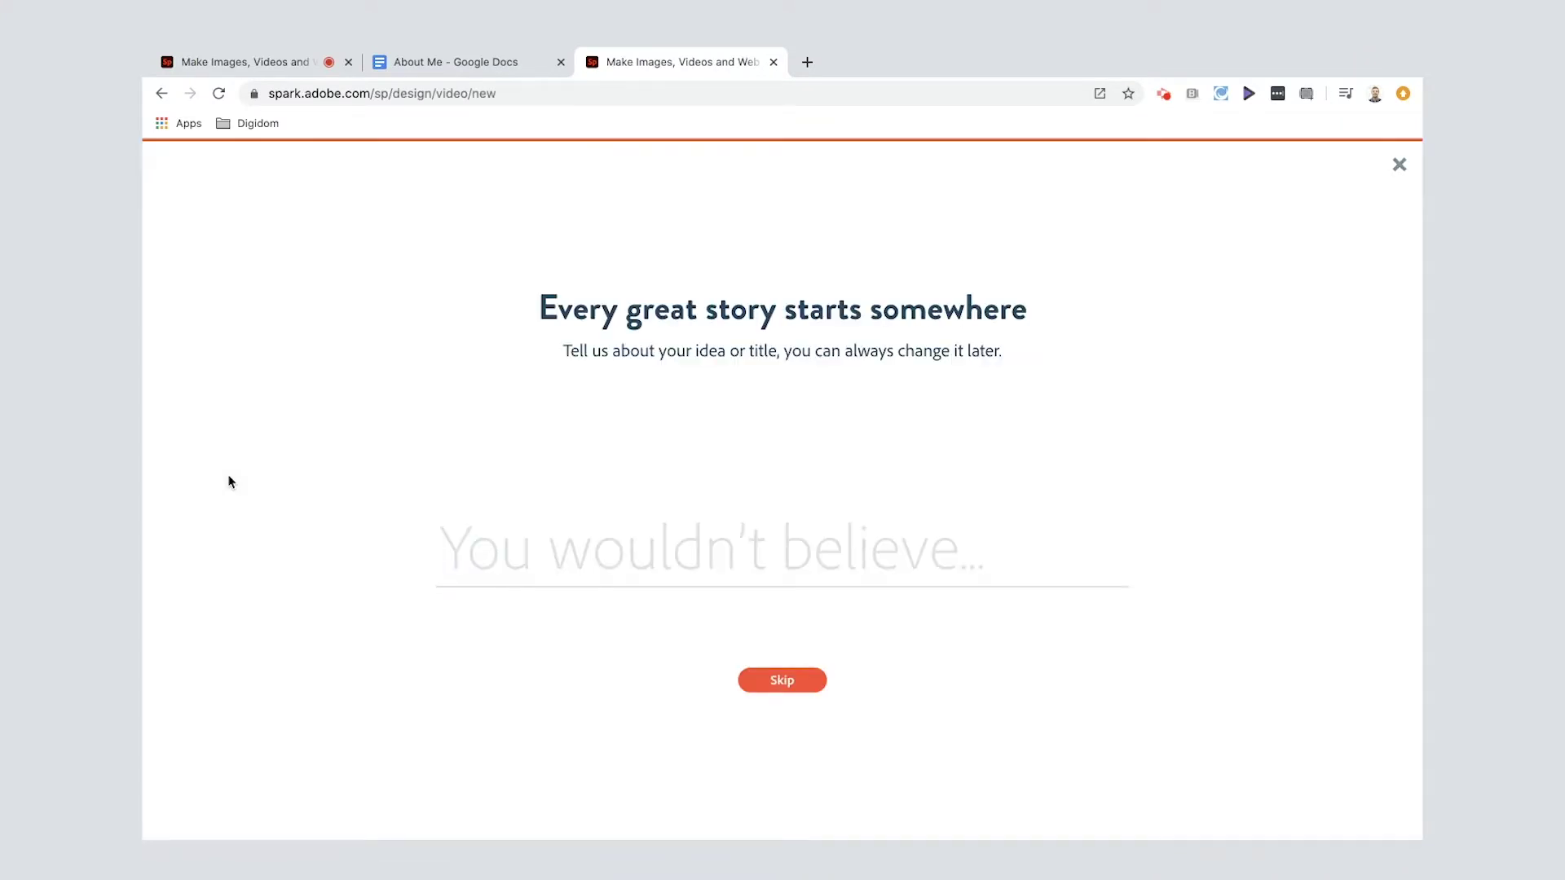
pyautogui.write('About Me')
pyautogui.click(743, 672)
pyautogui.click(777, 758)
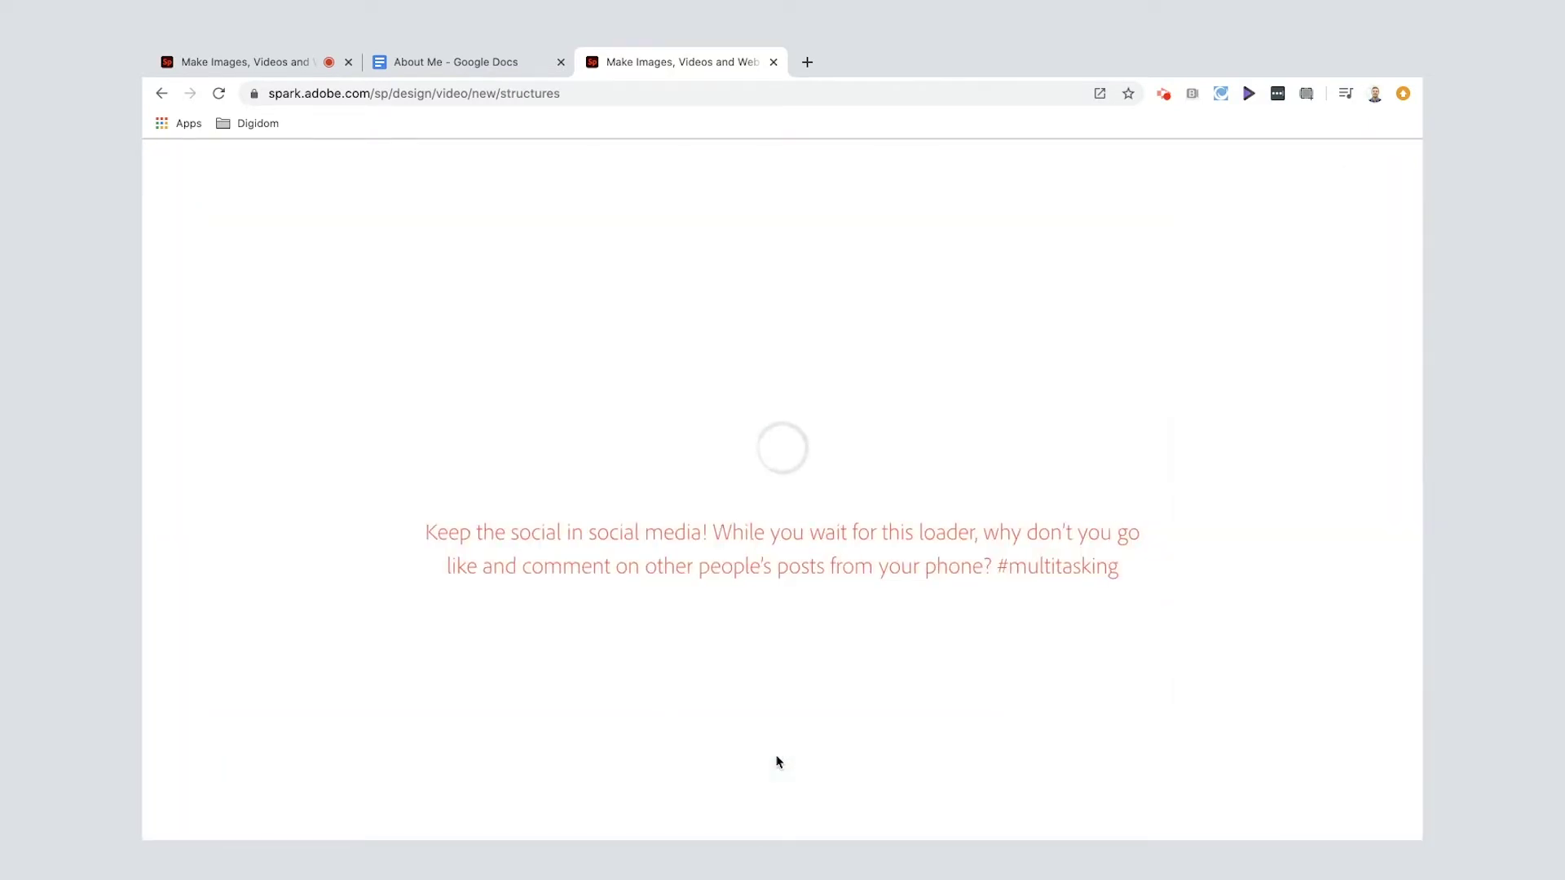
# Switch to the About Me script in Google Docs and review its sections from Introduction to Ending
pyautogui.click(474, 65)
pyautogui.click(578, 418)
pyautogui.scroll(4, 583, 432)
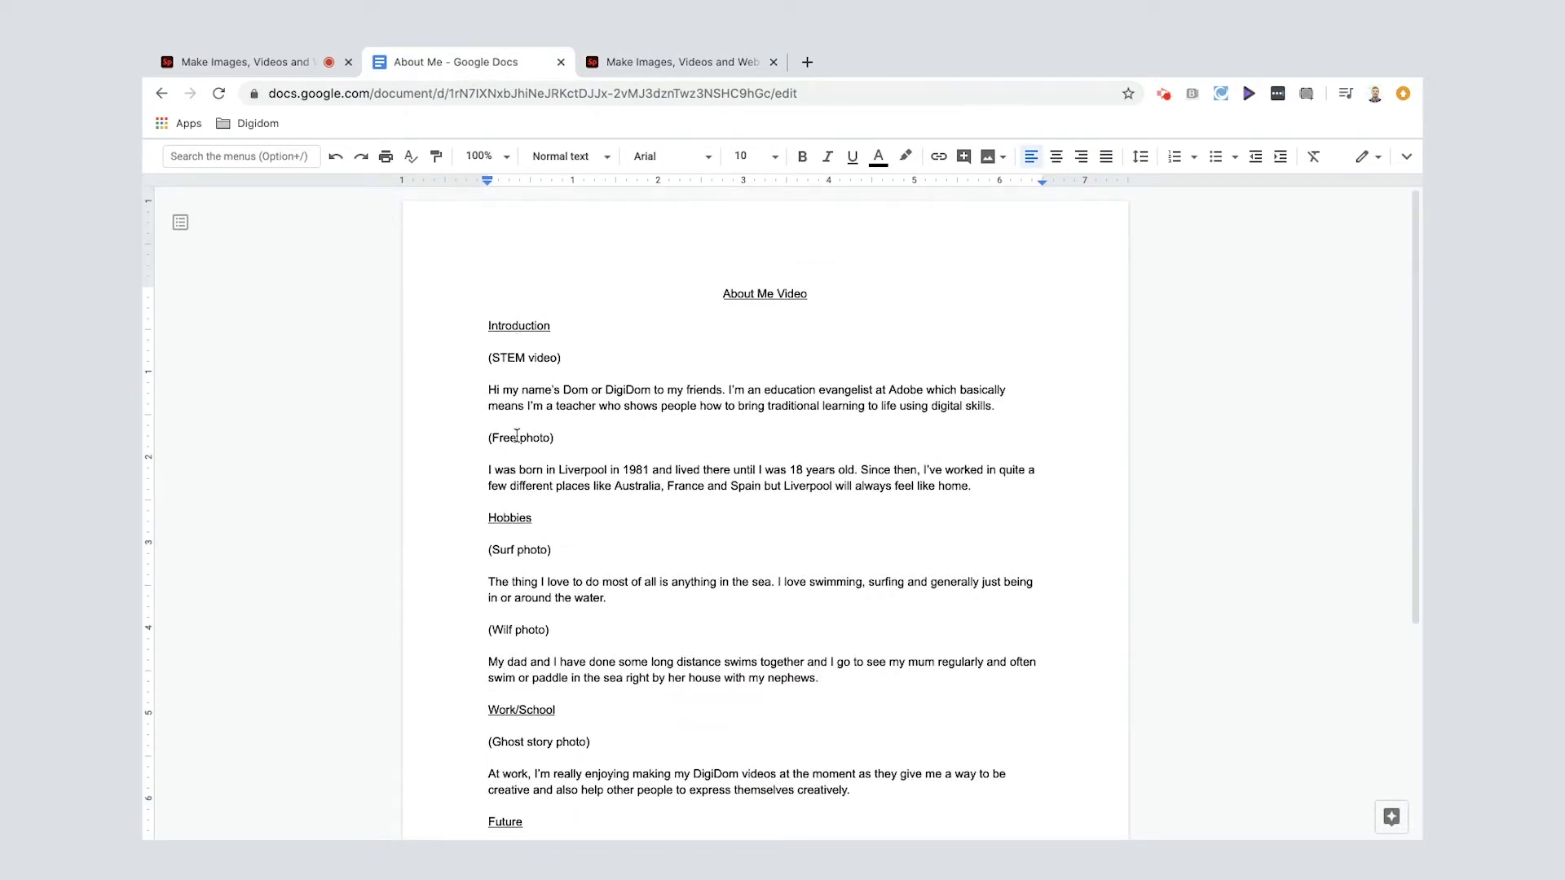
pyautogui.scroll(-3, 521, 710)
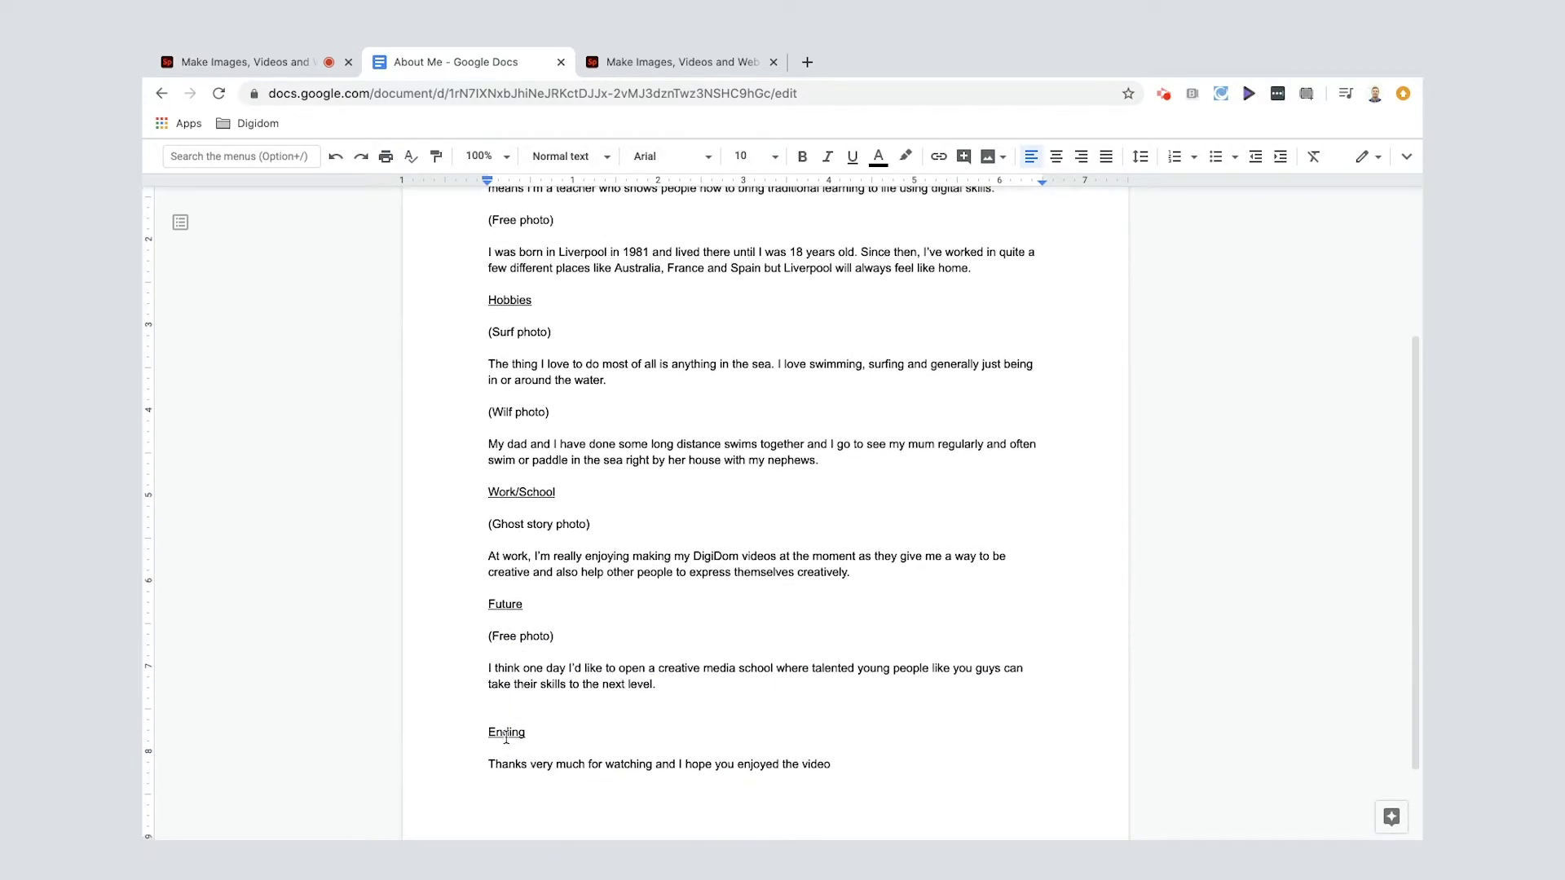
pyautogui.scroll(3, 681, 592)
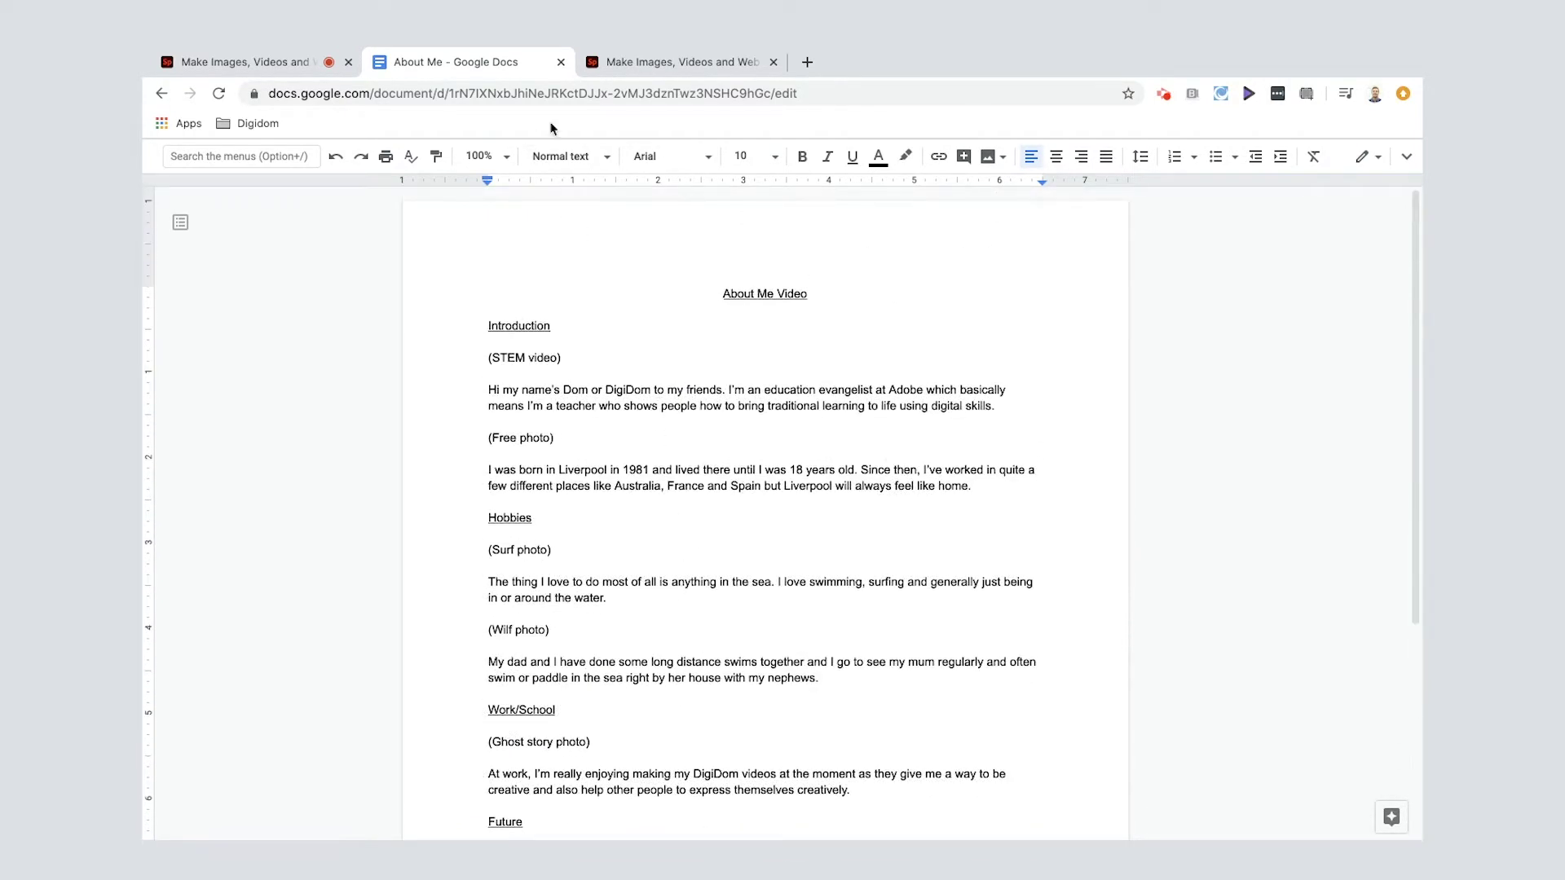
# Return to the Adobe Spark video, dismiss the quick tips and apply the Title and Text layout to the first slide
pyautogui.click(650, 62)
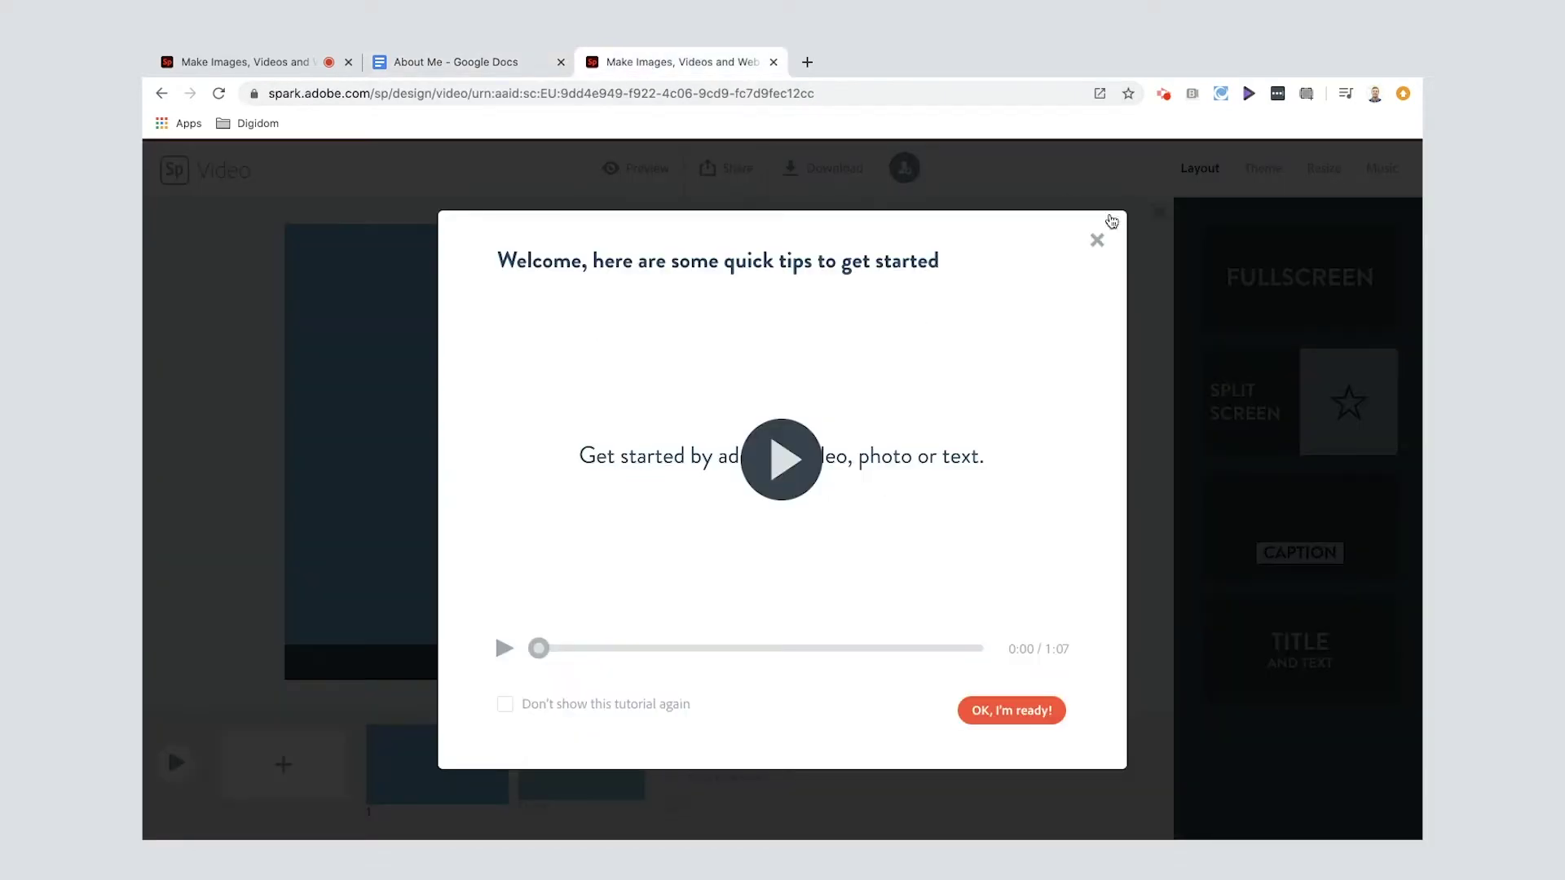
pyautogui.click(1098, 240)
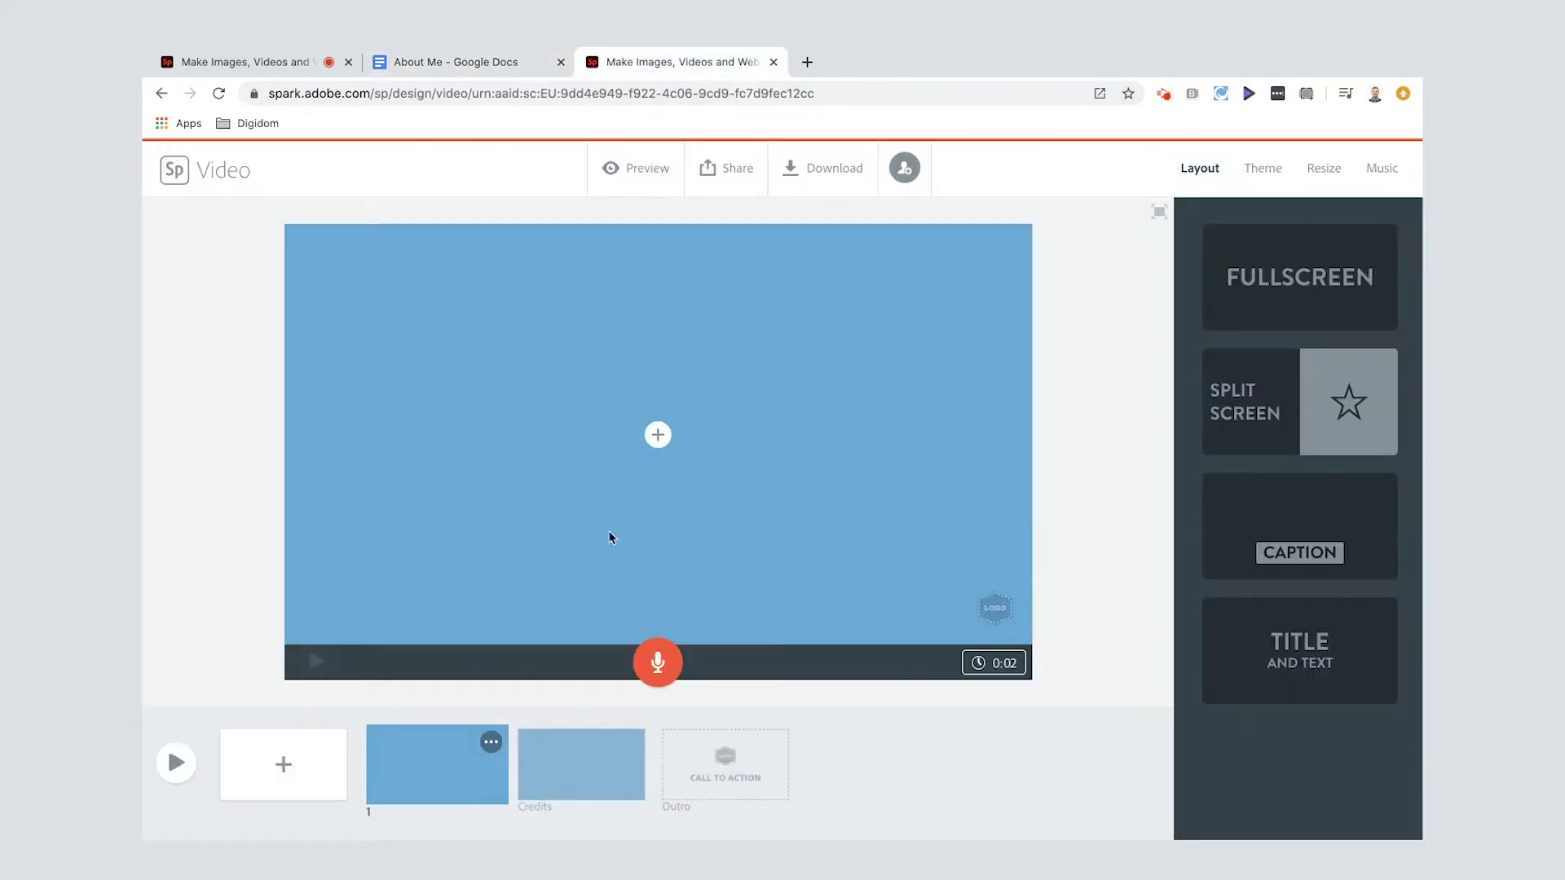
pyautogui.click(1213, 624)
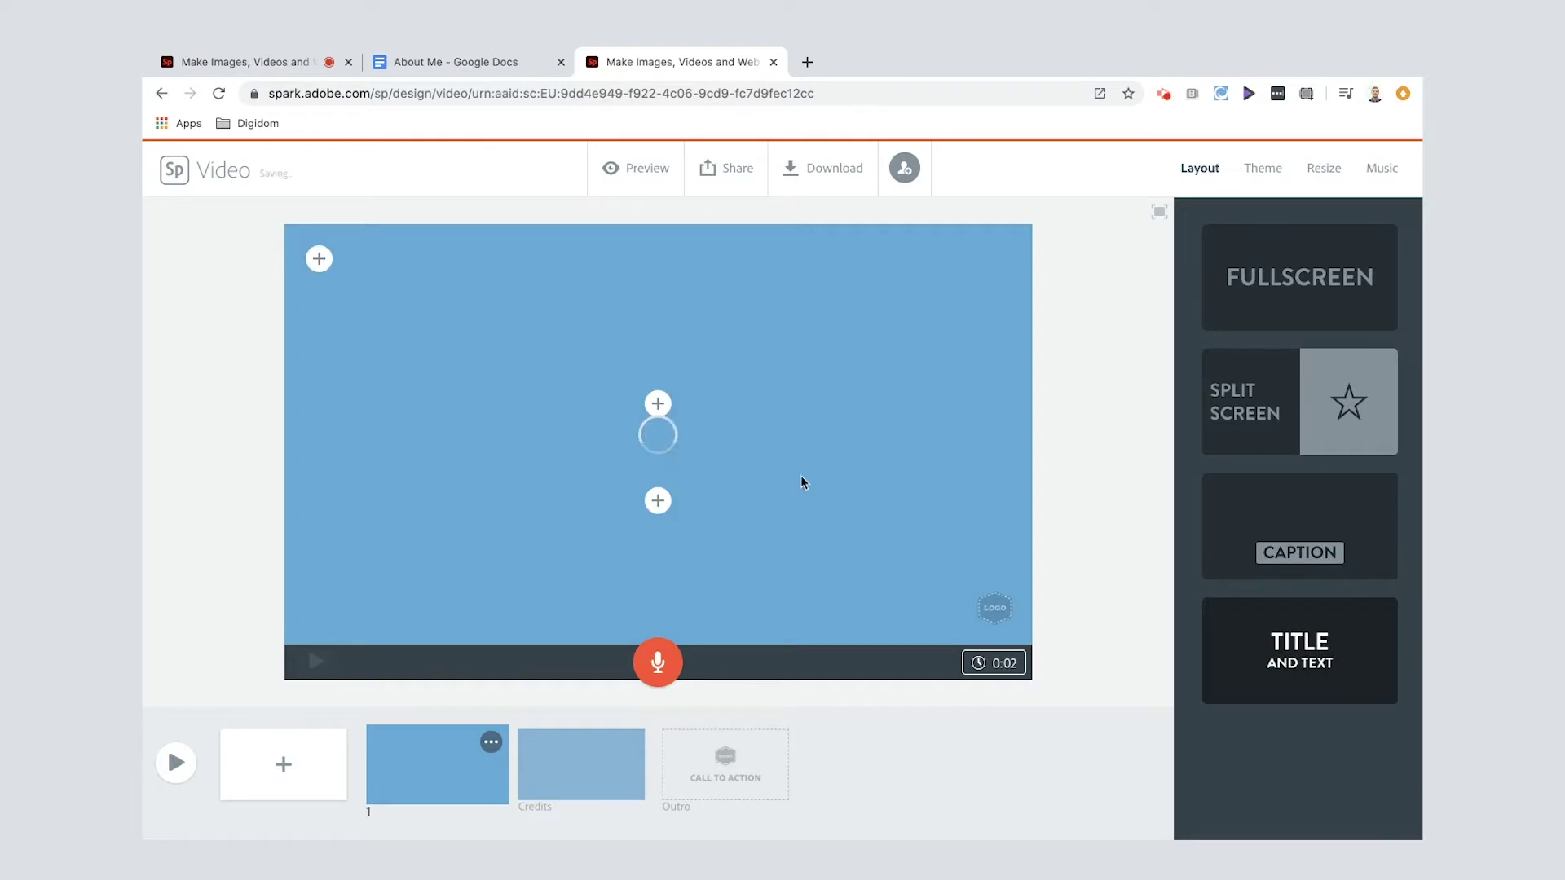
# Enter "DigiDom" as the first slide's title and "About Me" as the text beneath it
pyautogui.click(654, 400)
pyautogui.write('DigiDom')
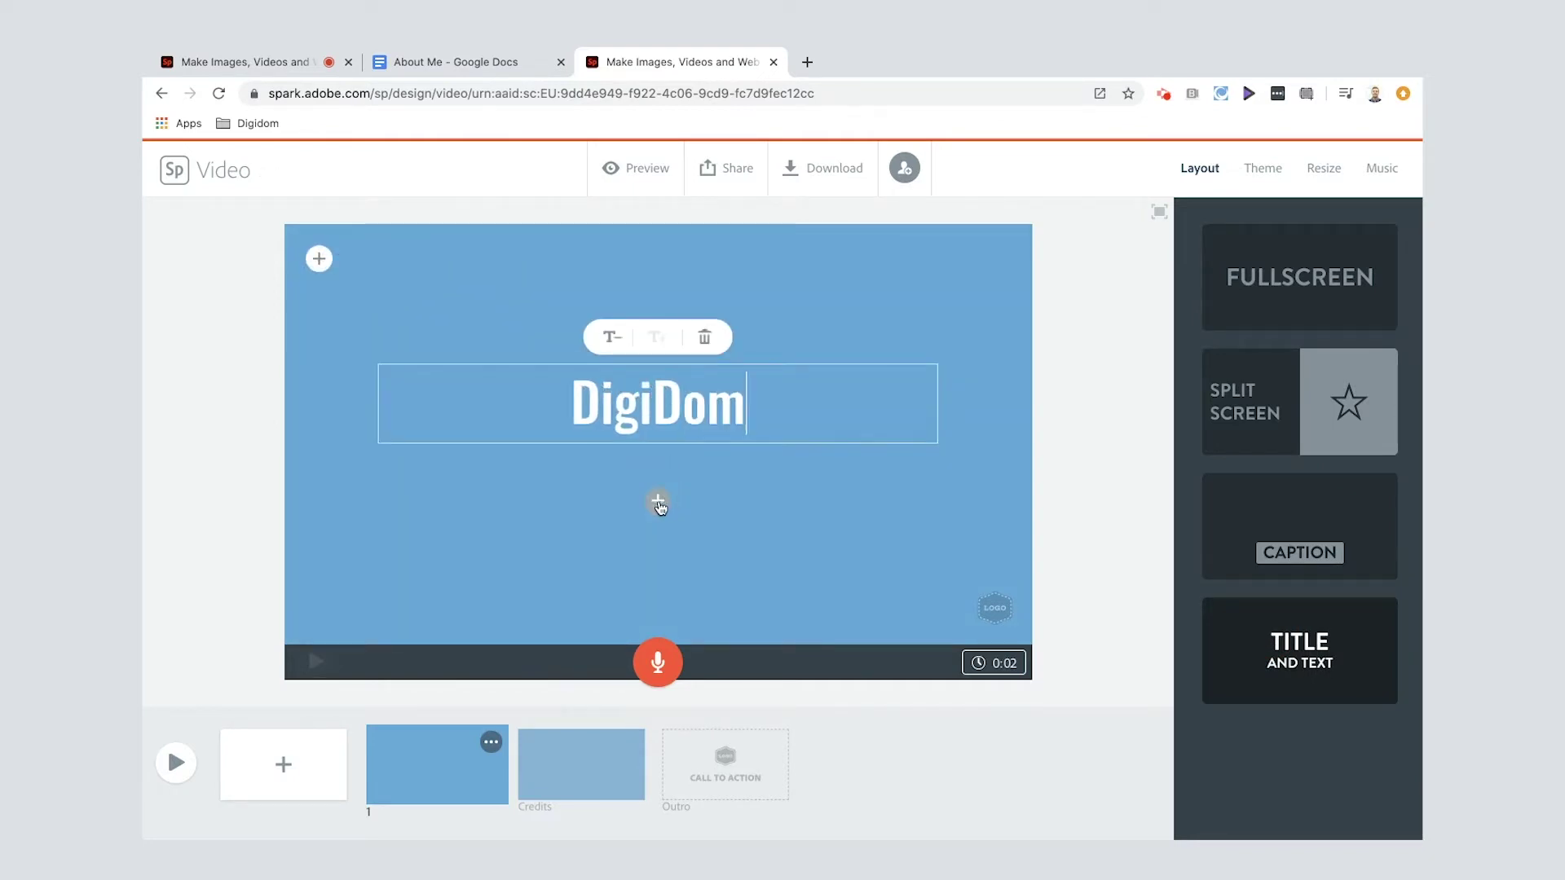
pyautogui.click(659, 502)
pyautogui.write('About me')
pyautogui.press('BackSpace')
pyautogui.press('BackSpace')
pyautogui.write('Me')
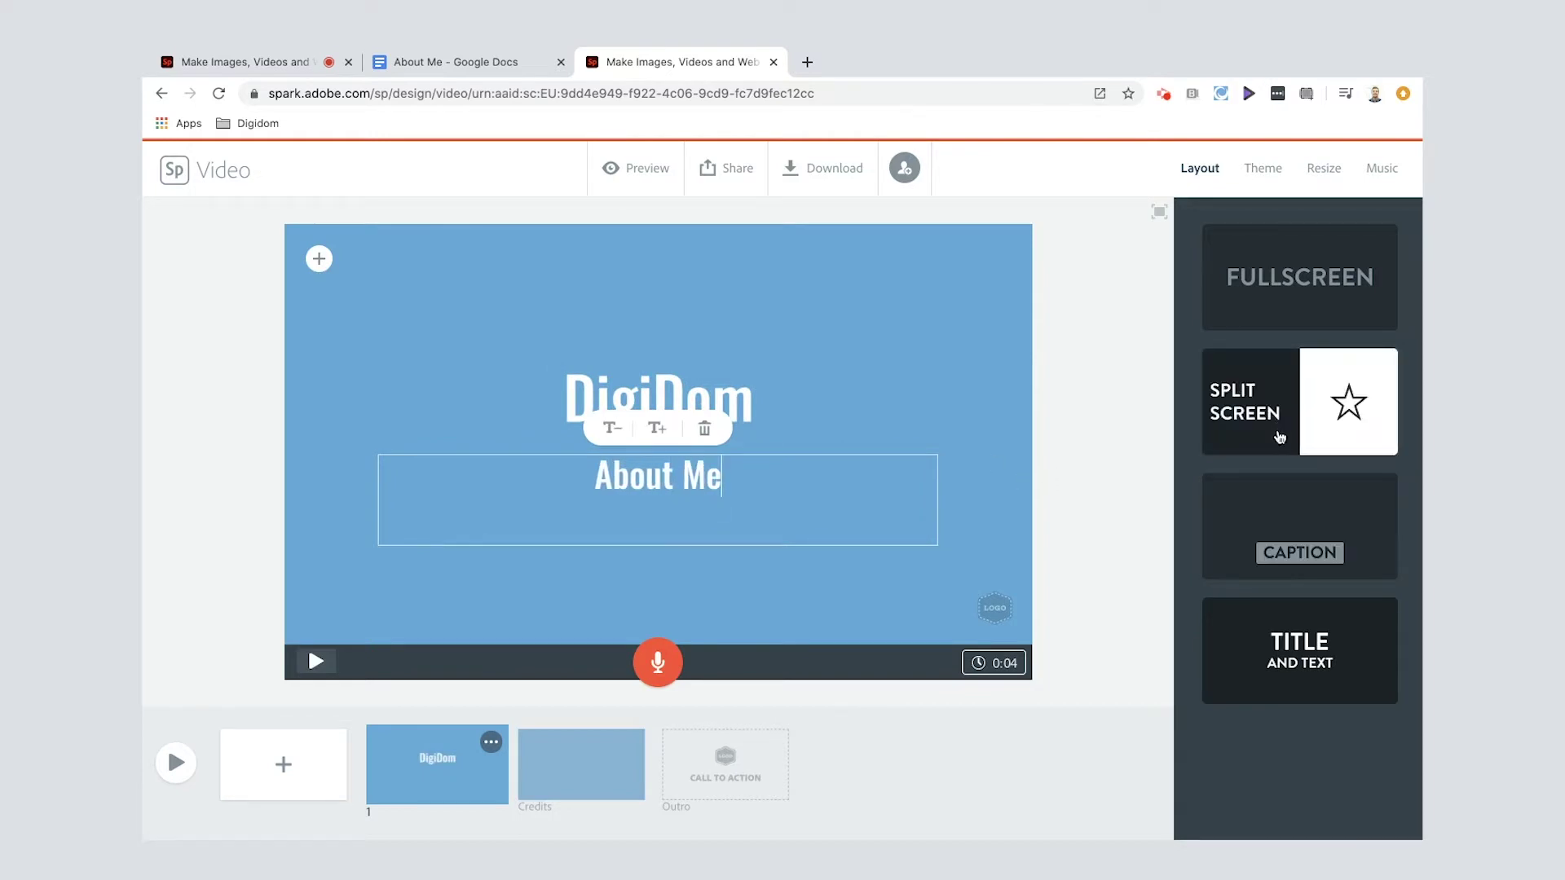
# Apply the Statement theme to the video
pyautogui.click(1266, 173)
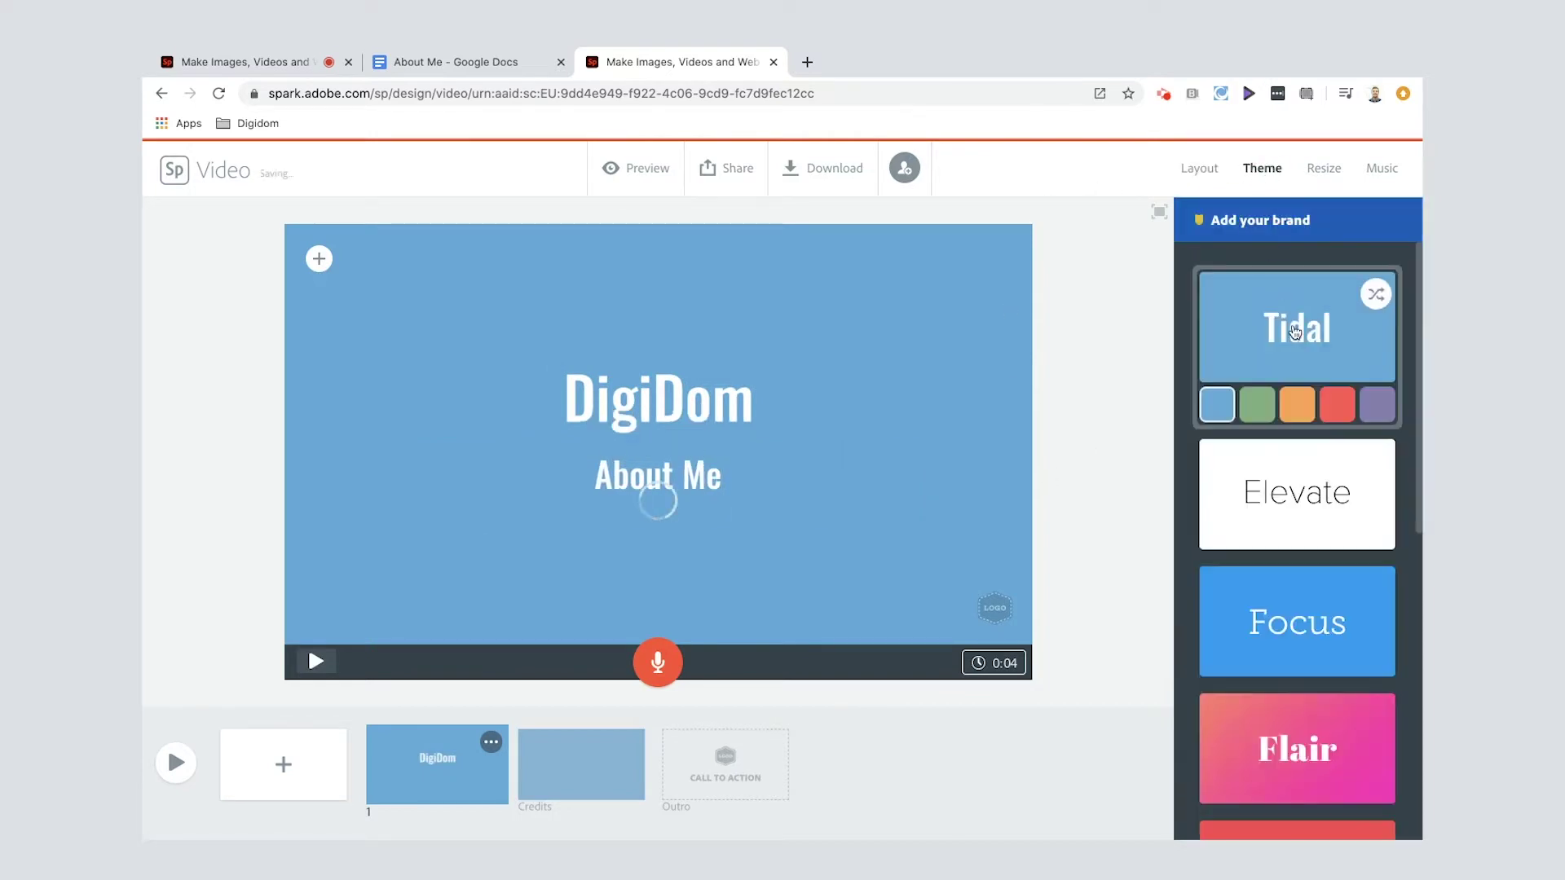
pyautogui.scroll(-3, 1296, 457)
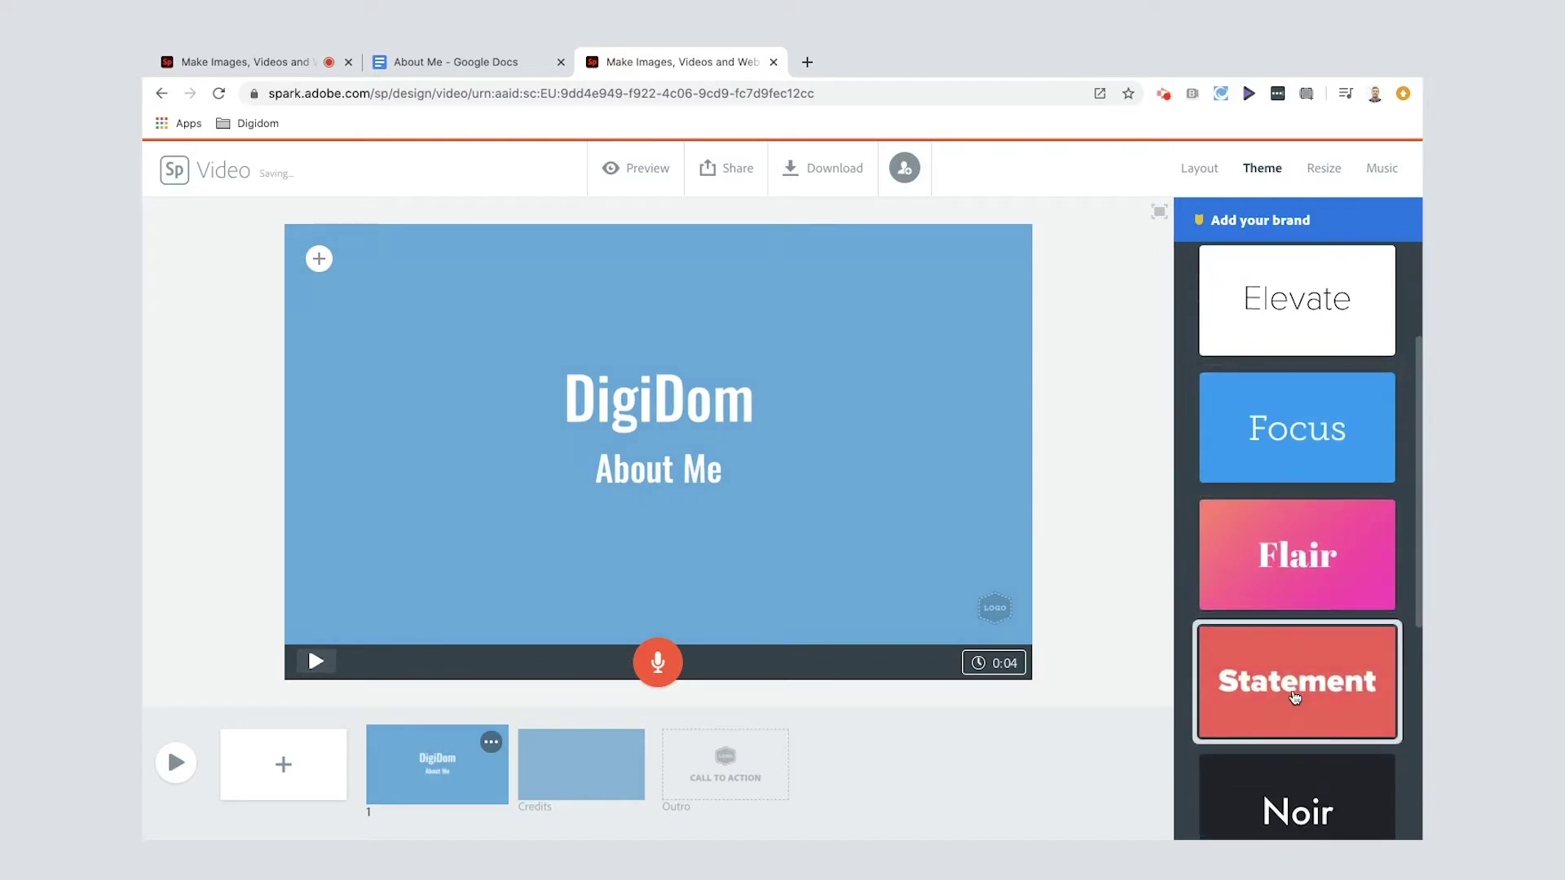
pyautogui.click(1295, 698)
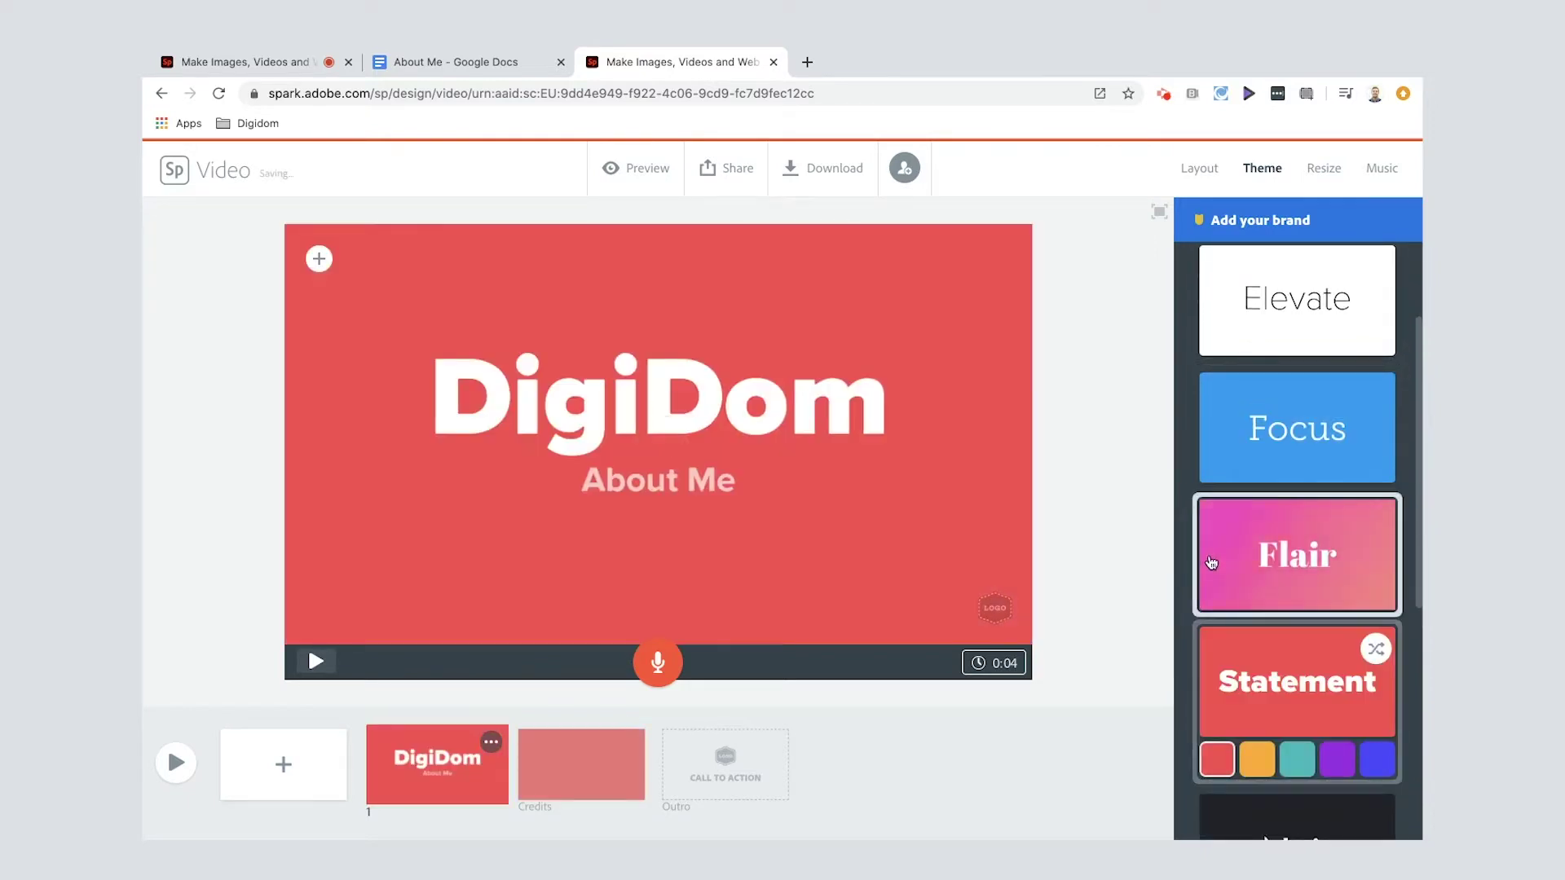
# Search the free photos for "microphone" and set the microphone with blurred coloured lights as the title slide's background
pyautogui.click(319, 258)
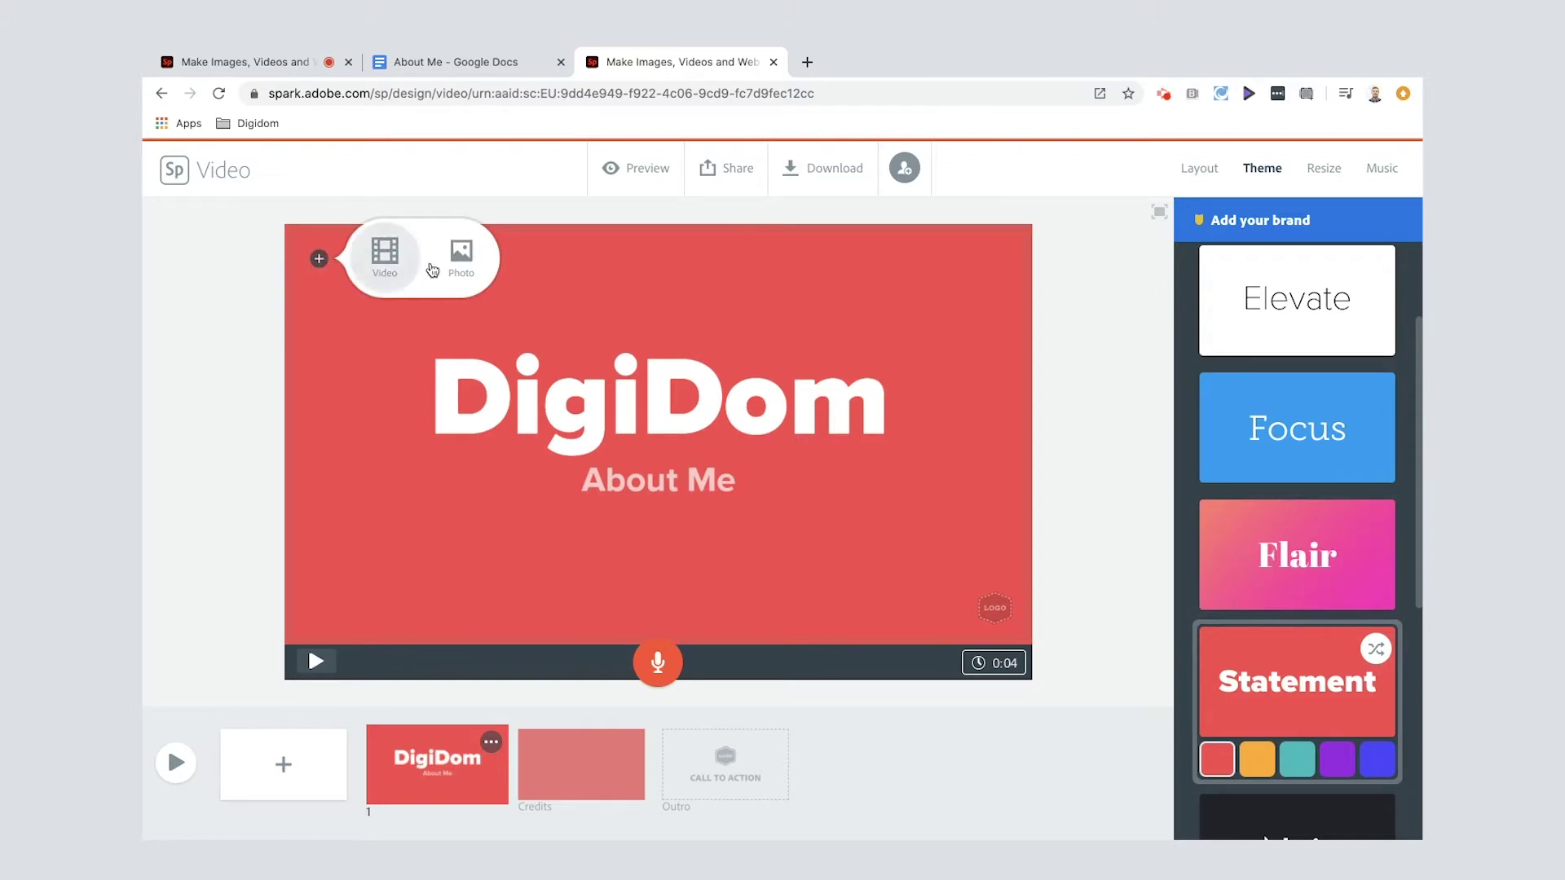
pyautogui.click(462, 259)
pyautogui.click(1219, 403)
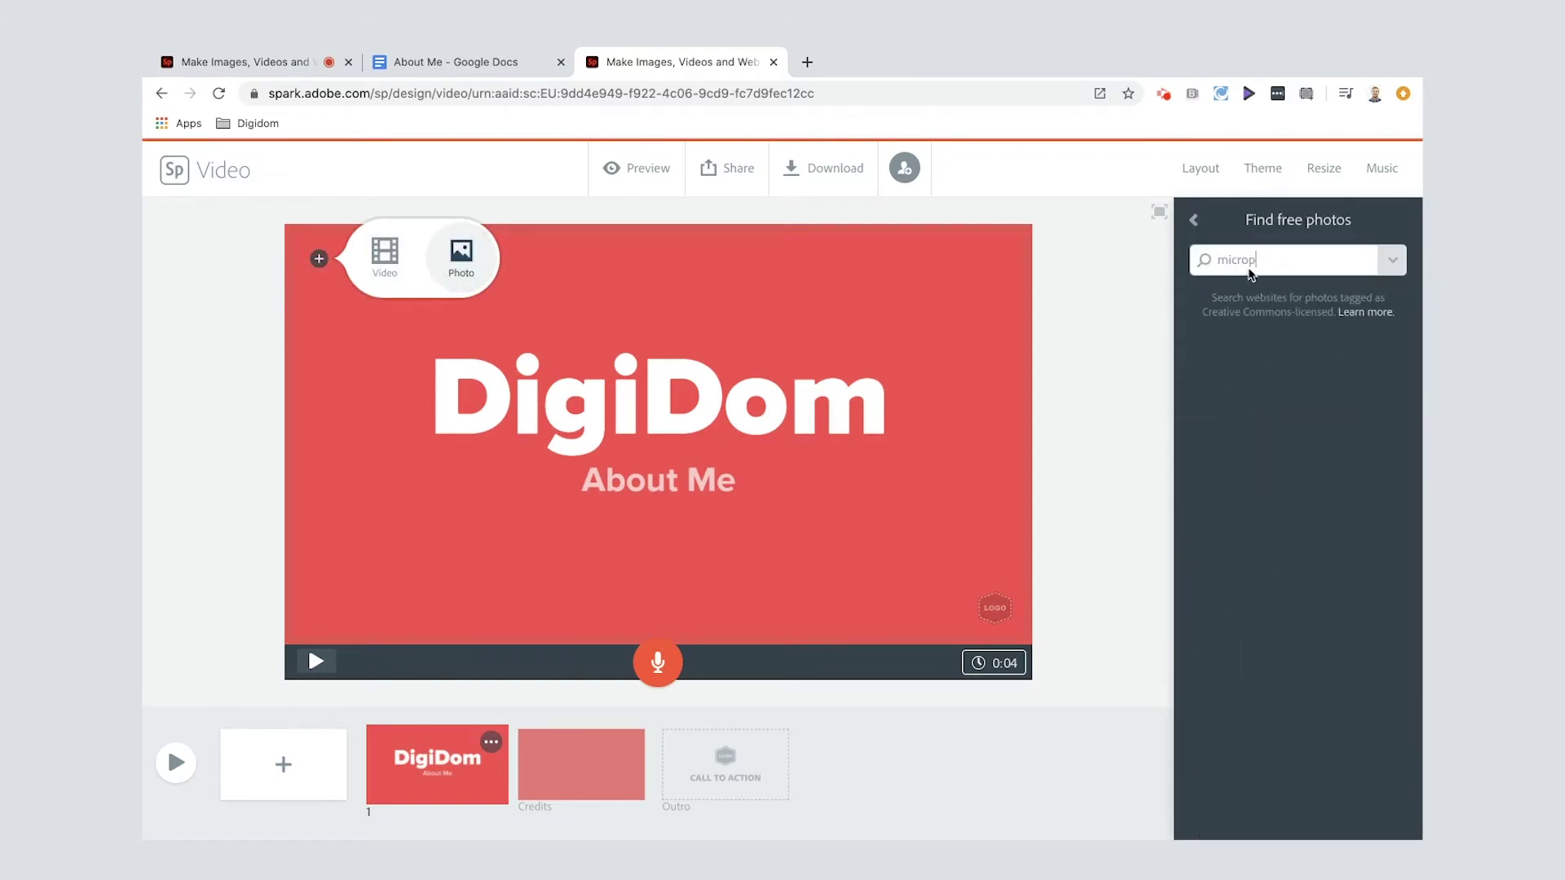
pyautogui.press('Return')
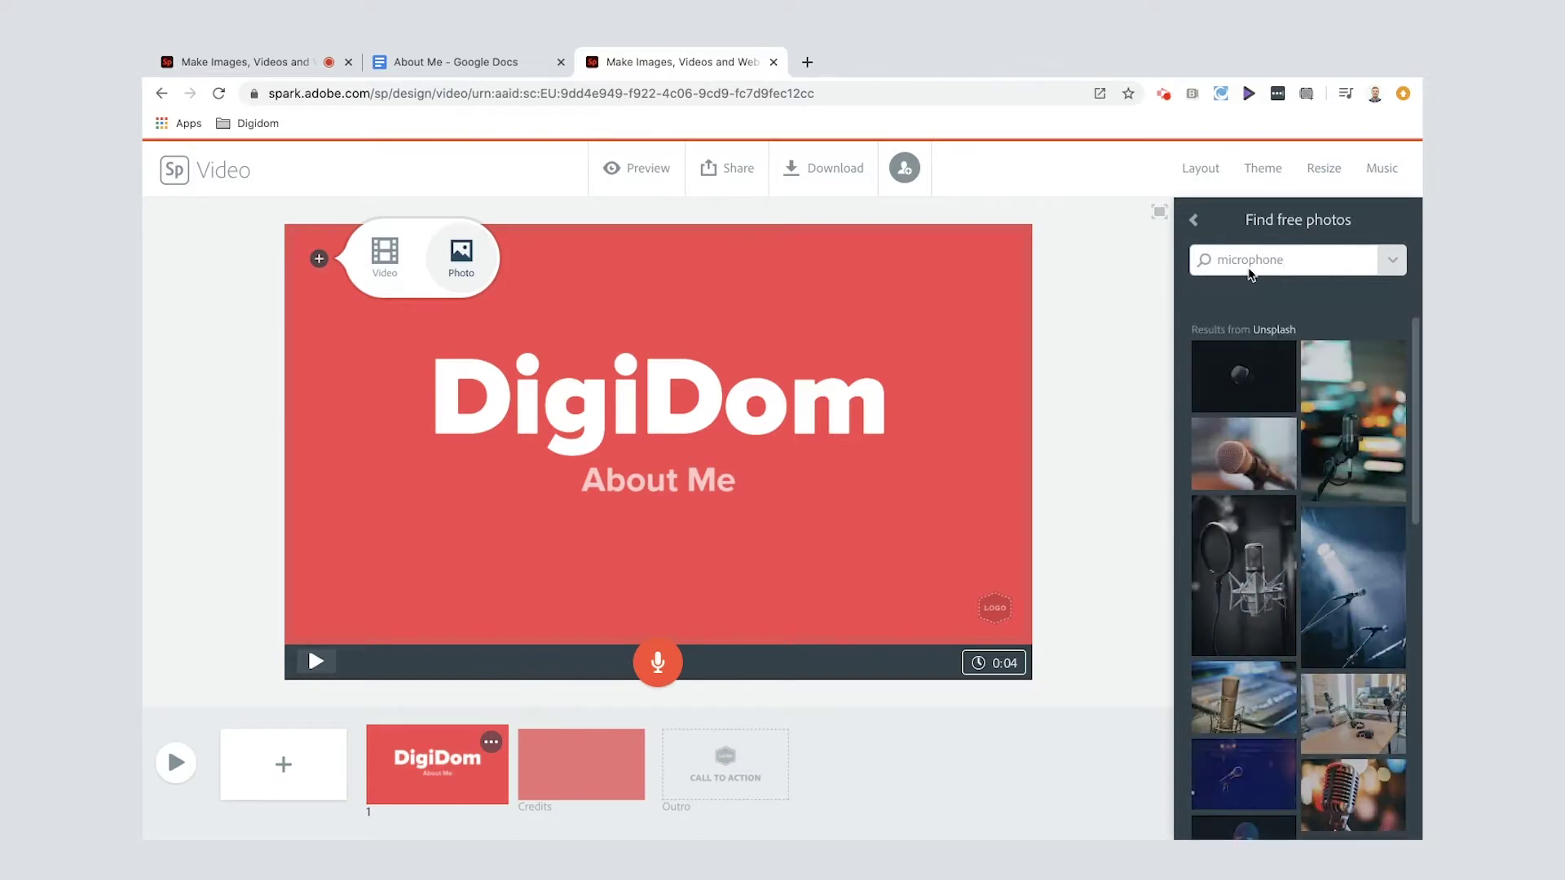
pyautogui.click(1335, 440)
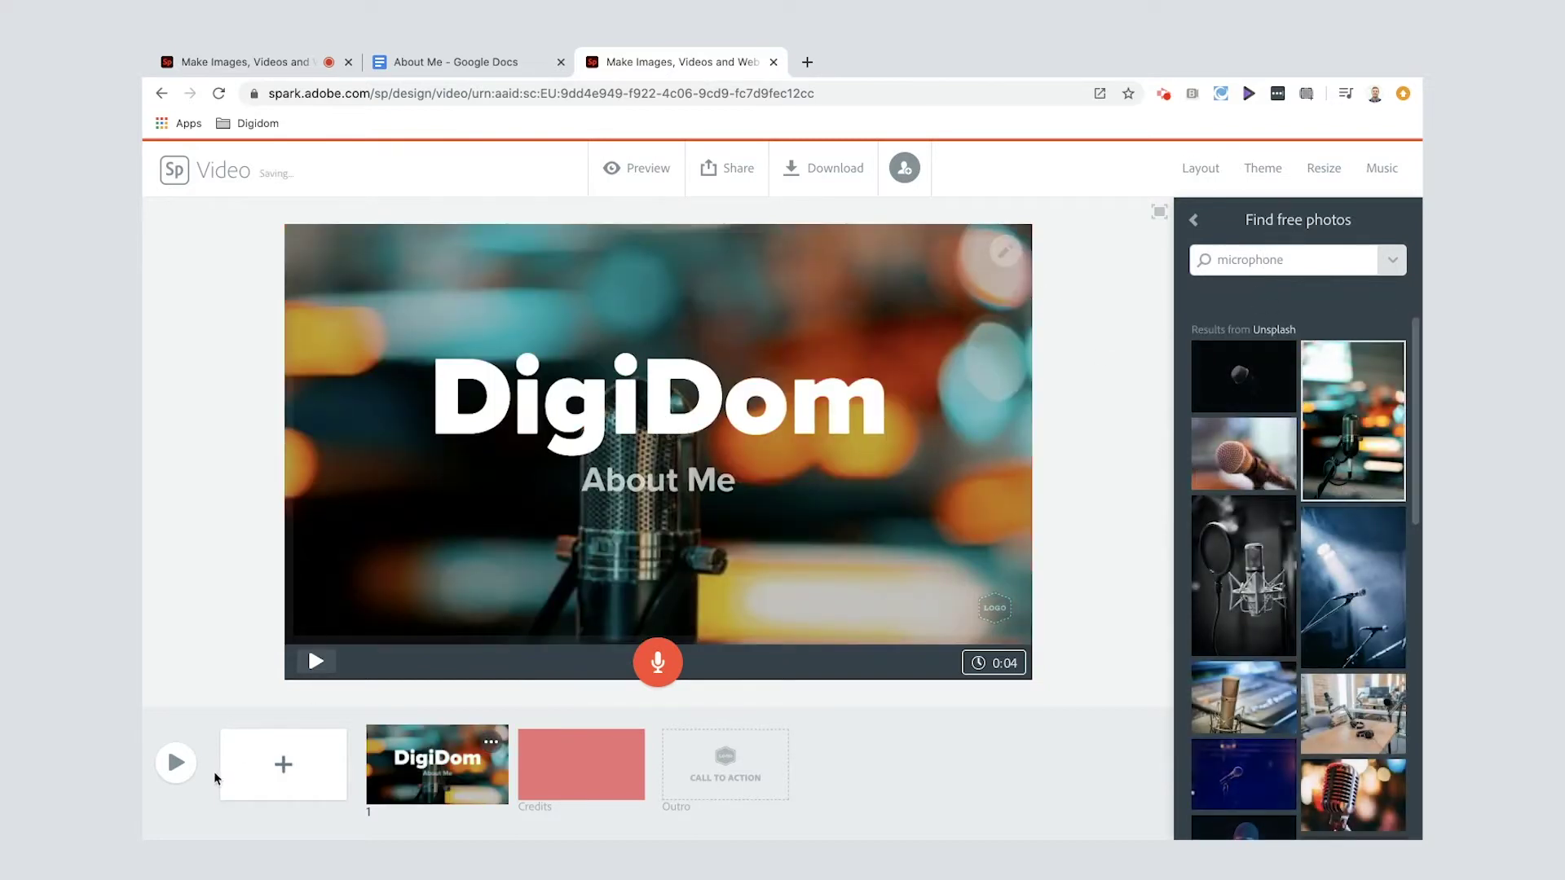
# Add a second slide and record its narration from the Introduction paragraph highlighted in the Google Docs script
pyautogui.click(277, 771)
pyautogui.click(423, 65)
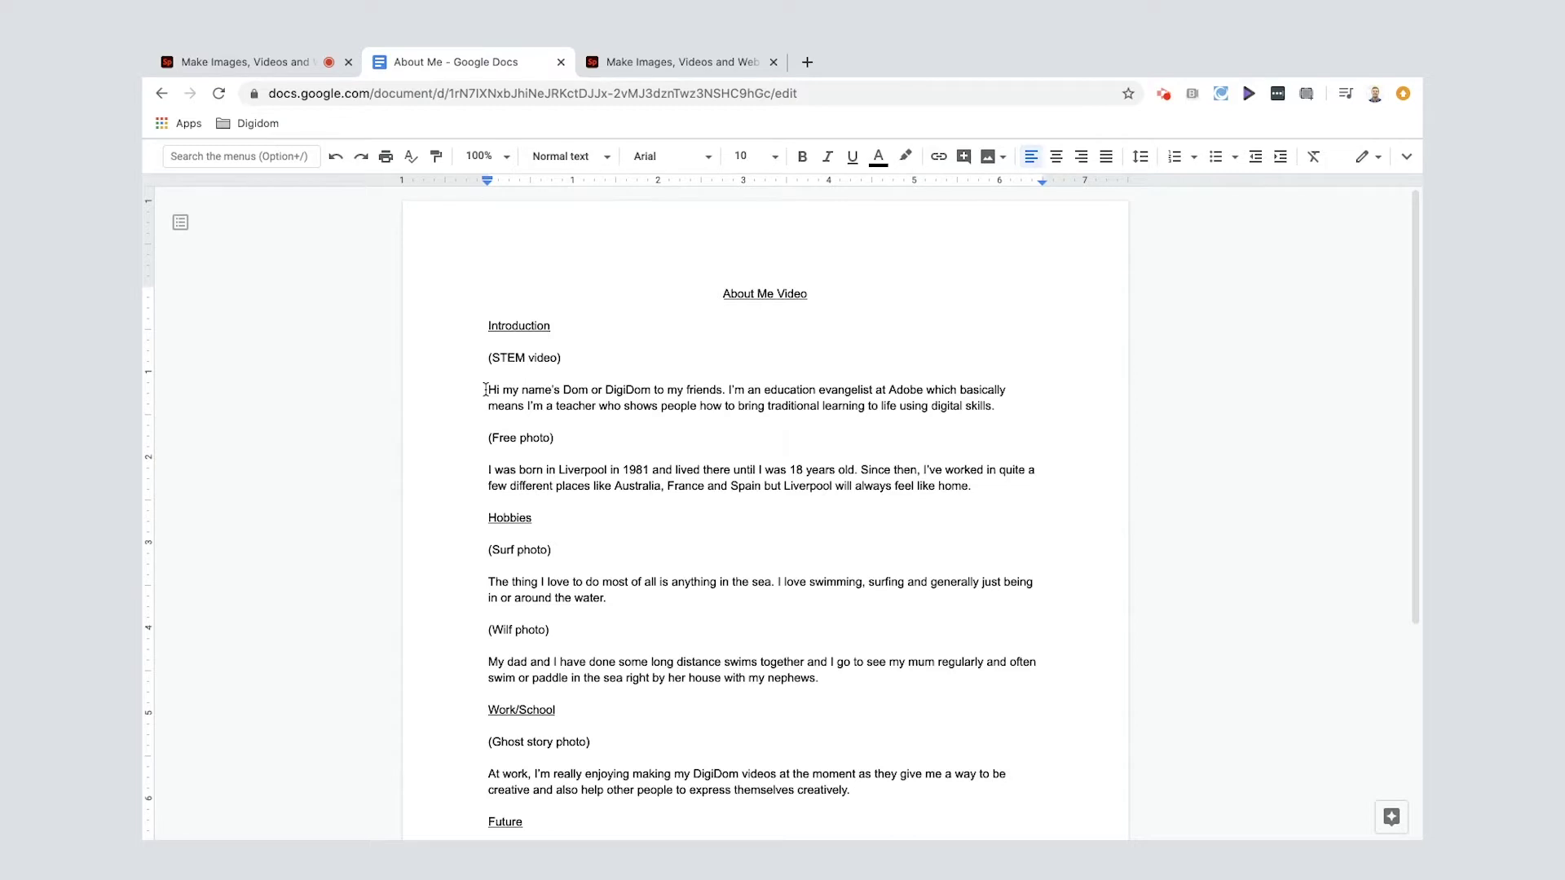
pyautogui.moveTo(486, 390); pyautogui.dragTo(1017, 409)
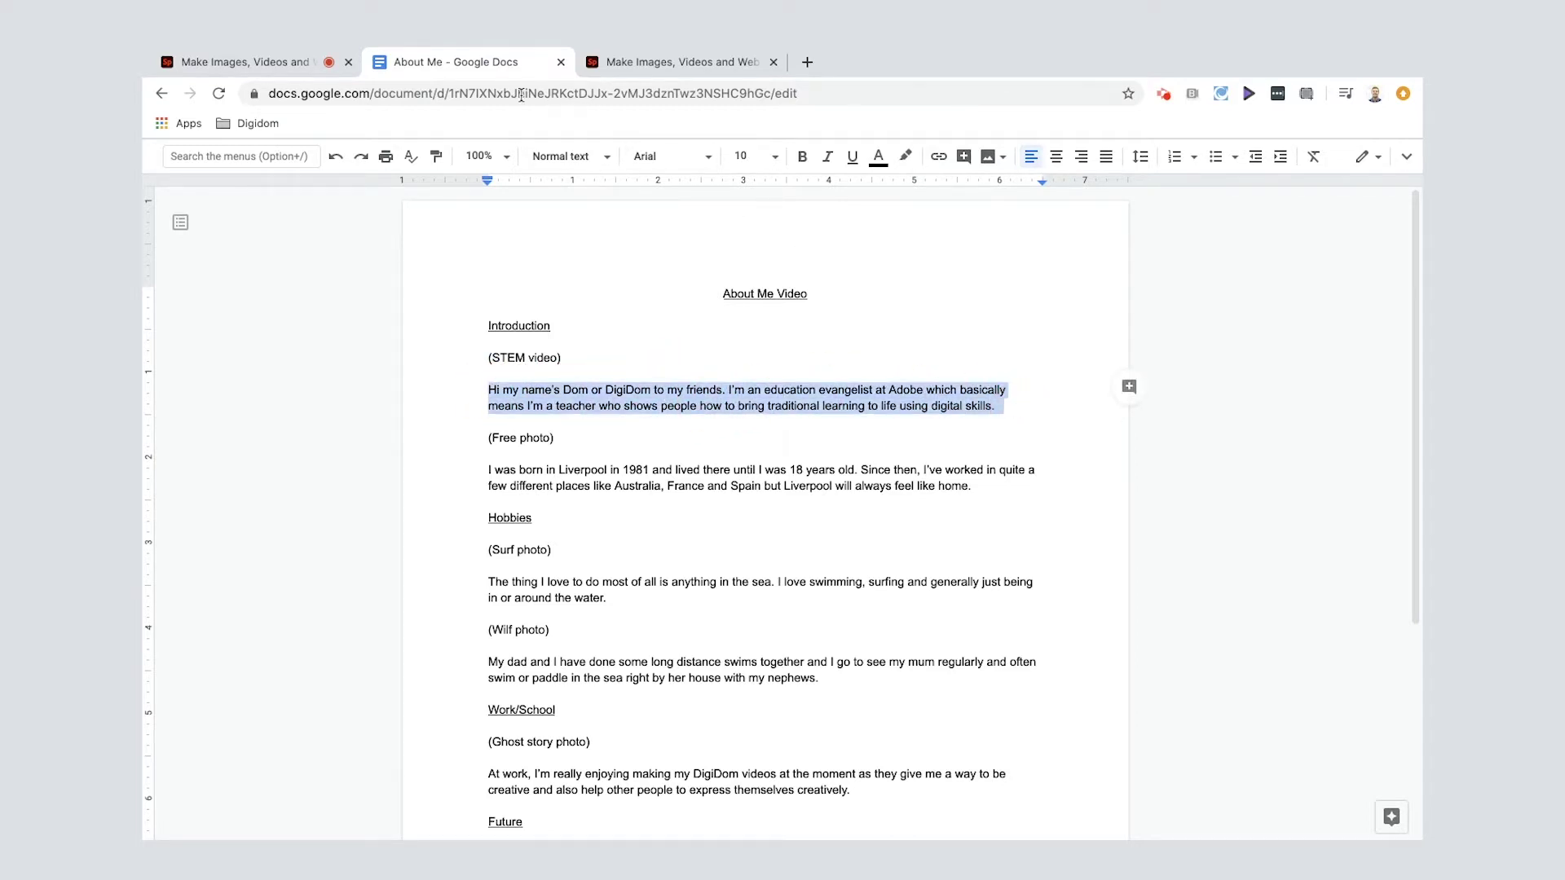
pyautogui.hotkey('ctrl', 'Tab')
pyautogui.moveTo(649, 672); pyautogui.dragTo(649, 672)
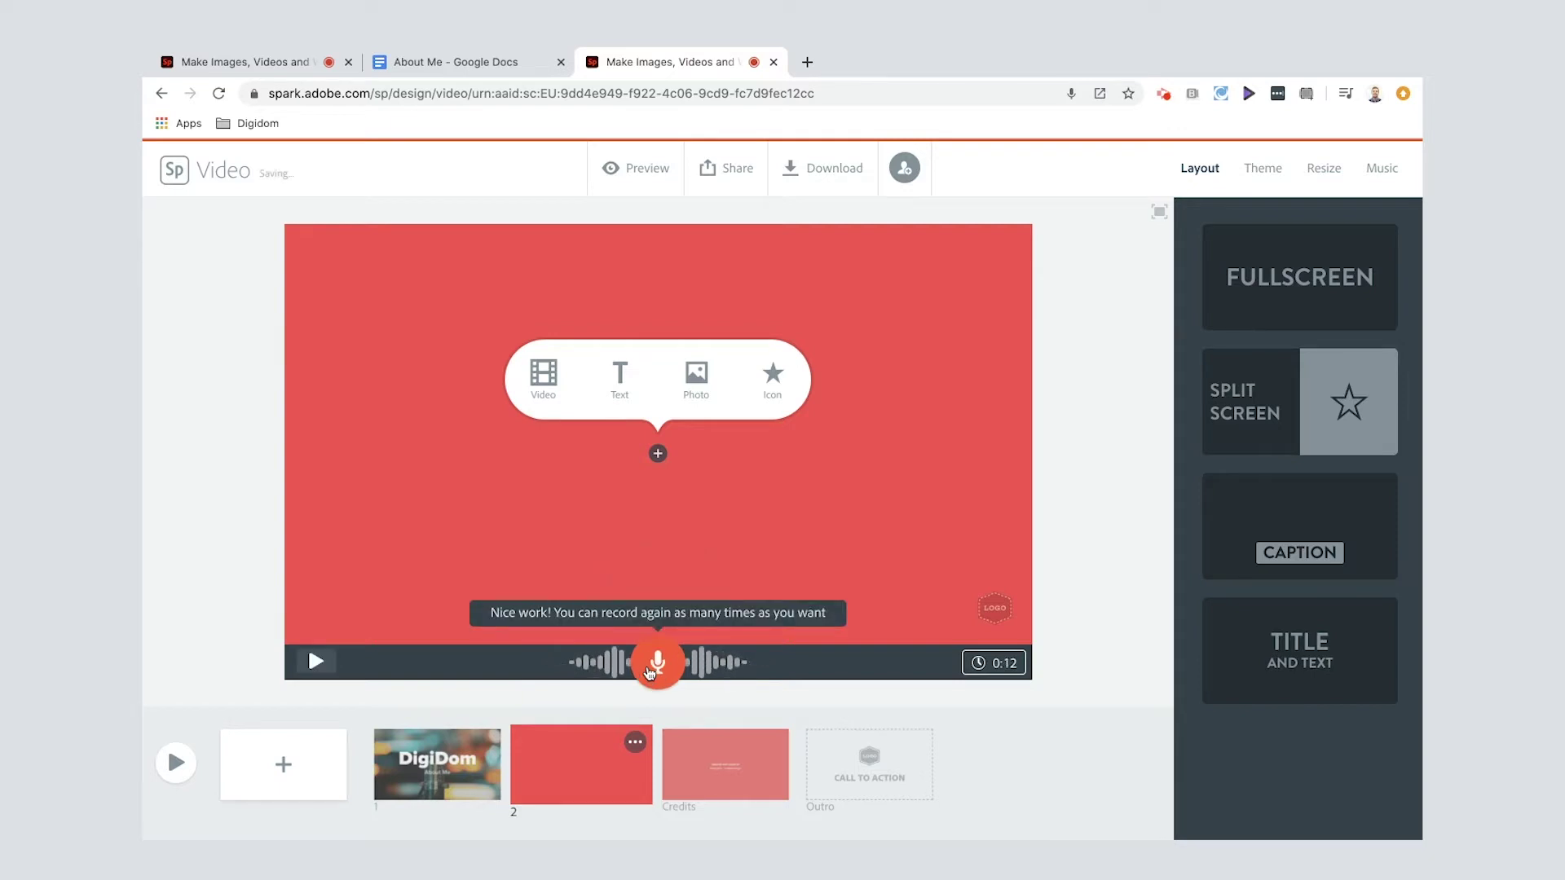
# Import the video file DomSTEM.mp4 into the second slide
pyautogui.click(545, 378)
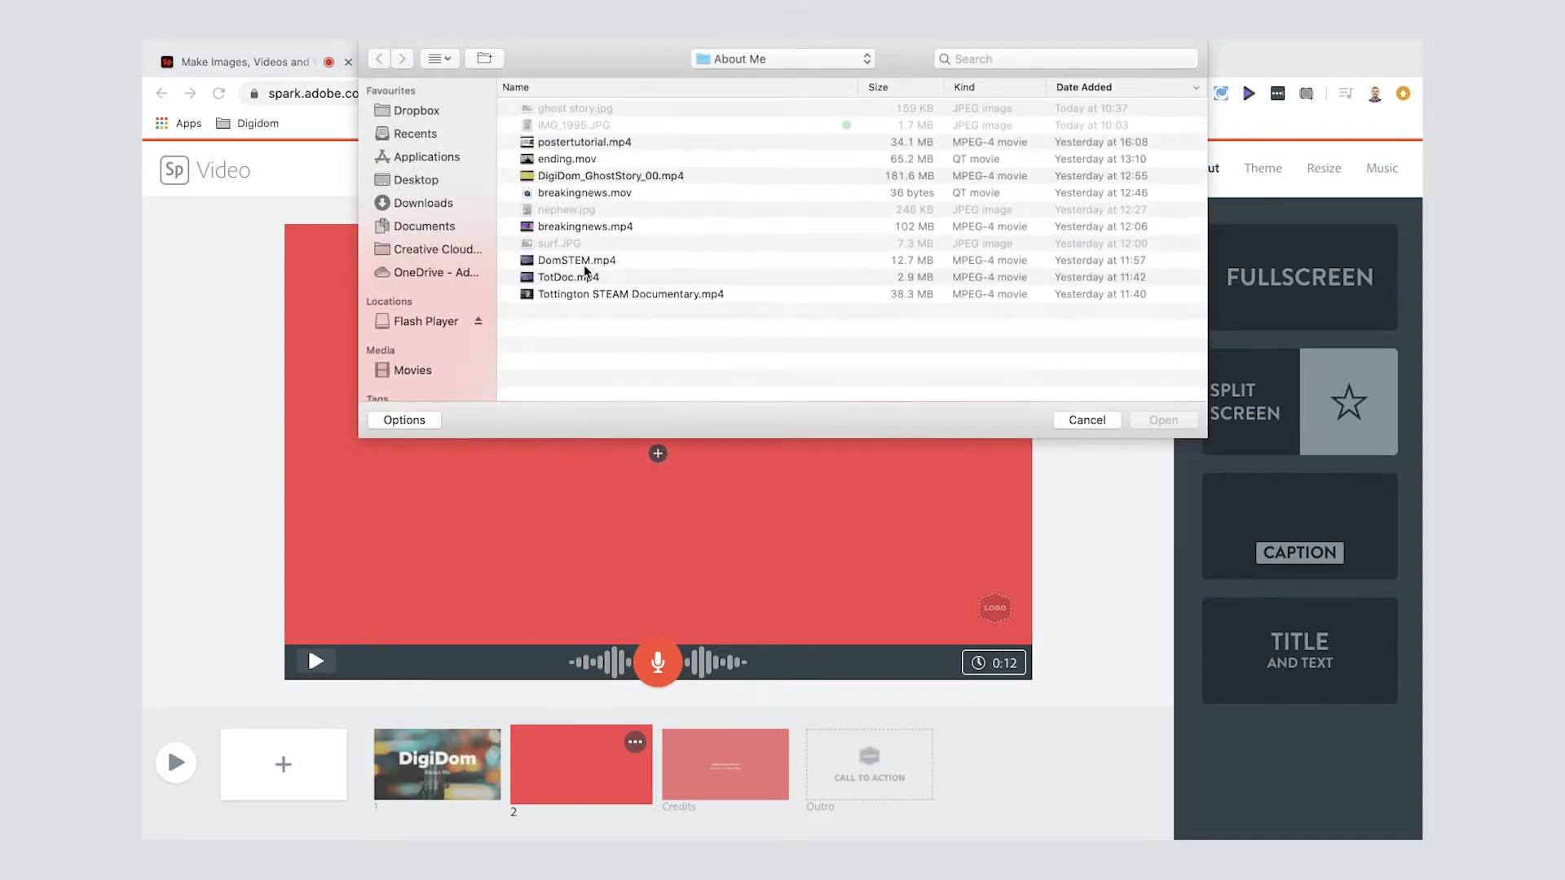
pyautogui.click(585, 263)
pyautogui.click(1164, 421)
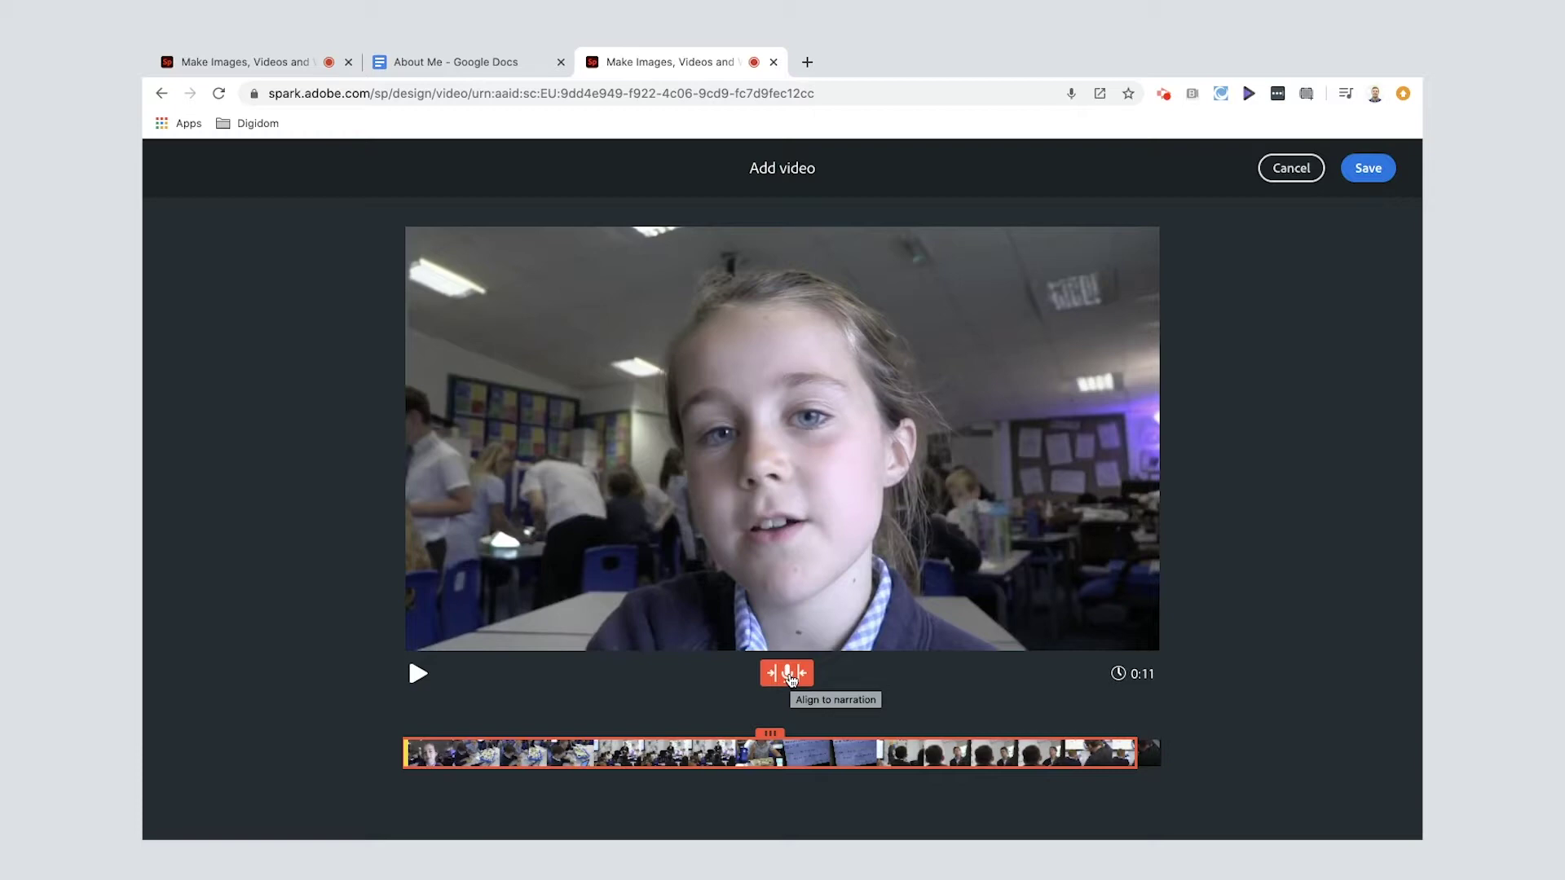
# Turn off narration alignment for the imported clip, adjust its start handle and save it to the slide
pyautogui.click(789, 675)
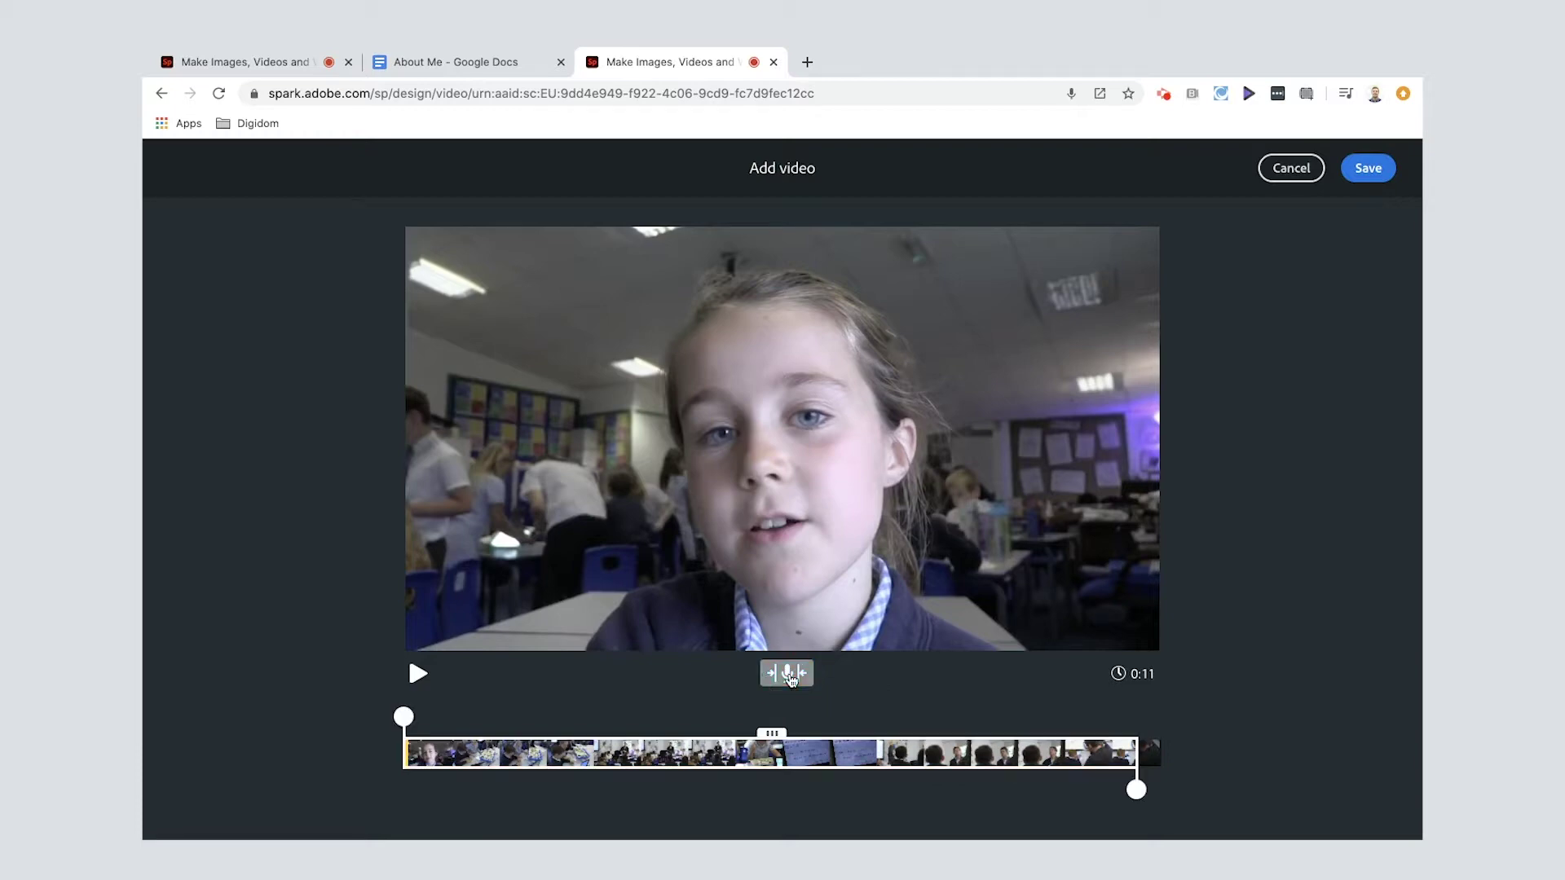
pyautogui.moveTo(409, 717)
pyautogui.mouseDown()
pyautogui.moveTo(608, 717)
pyautogui.moveTo(404, 728)
pyautogui.mouseUp()
pyautogui.click(1354, 170)
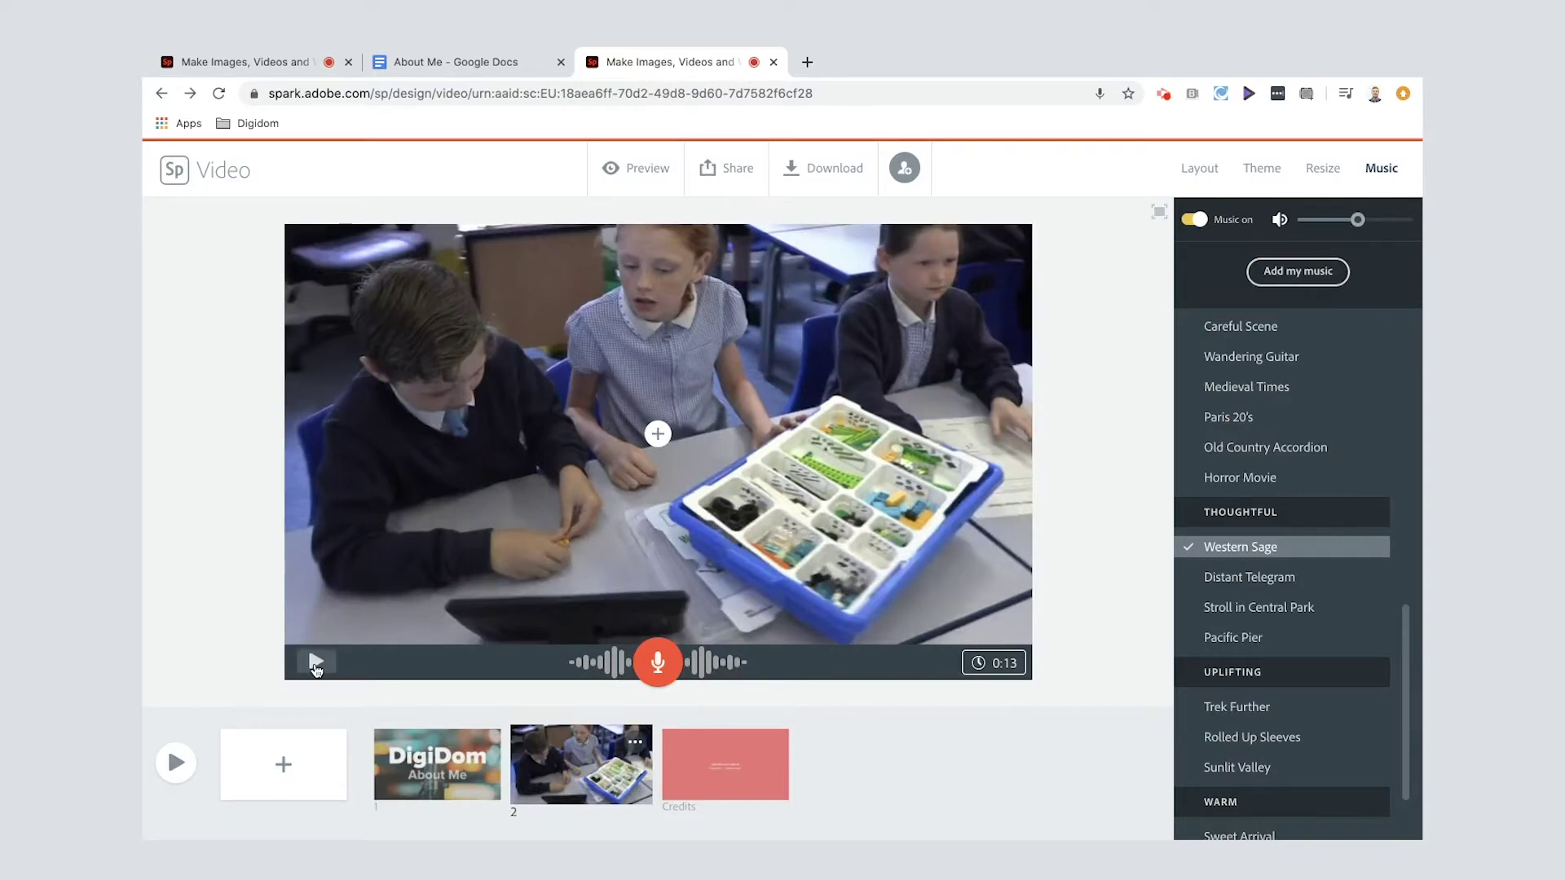
# Play back part of the second slide and examine the Loud, Soft and Mute volume options for its clip
pyautogui.click(316, 665)
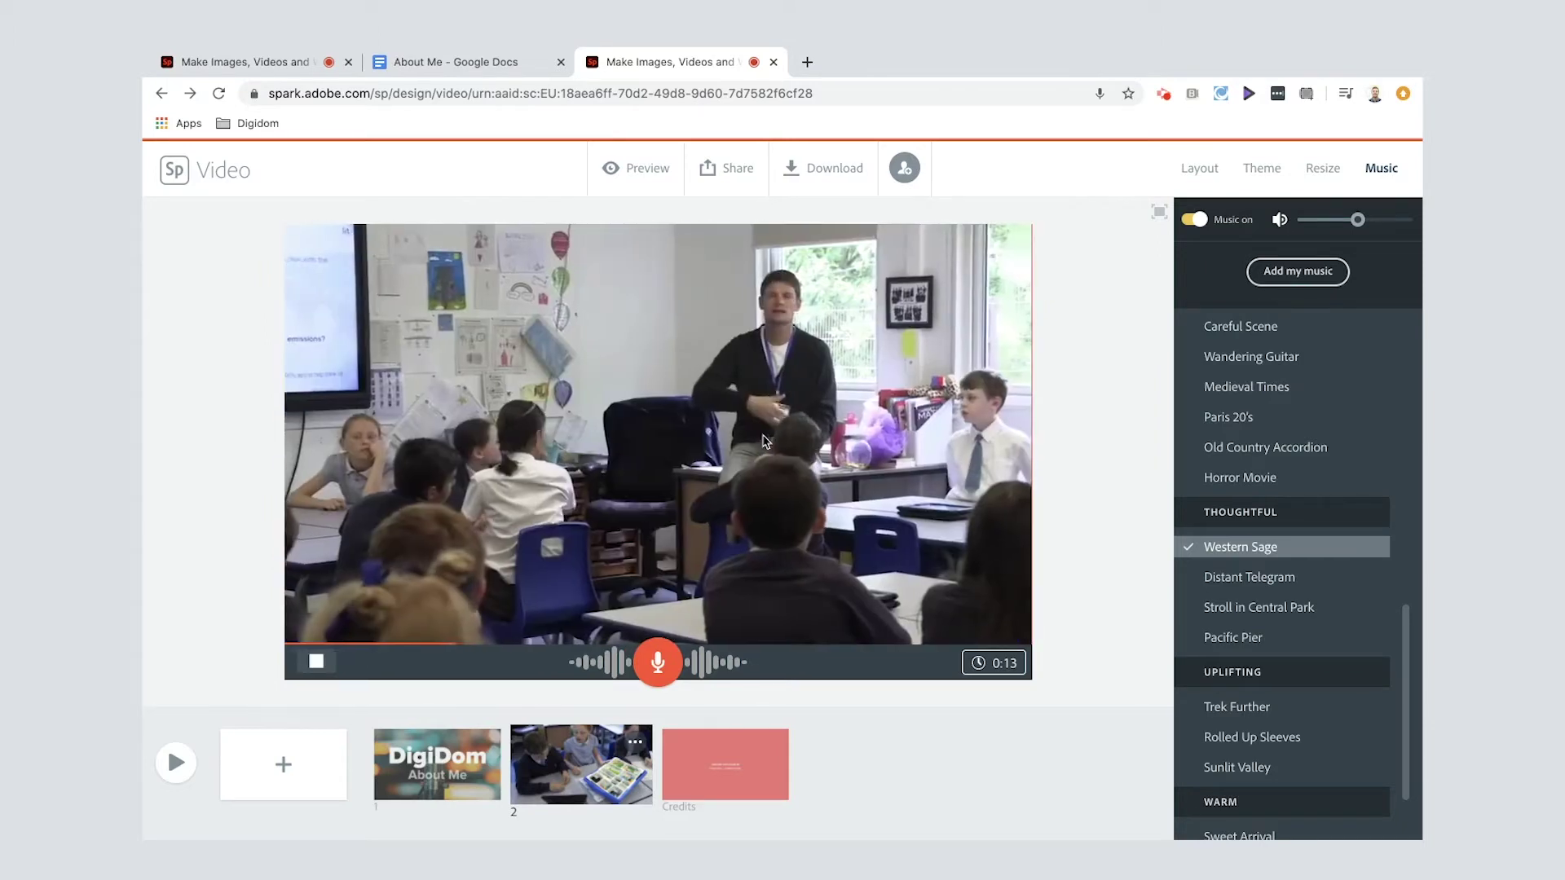
pyautogui.click(947, 329)
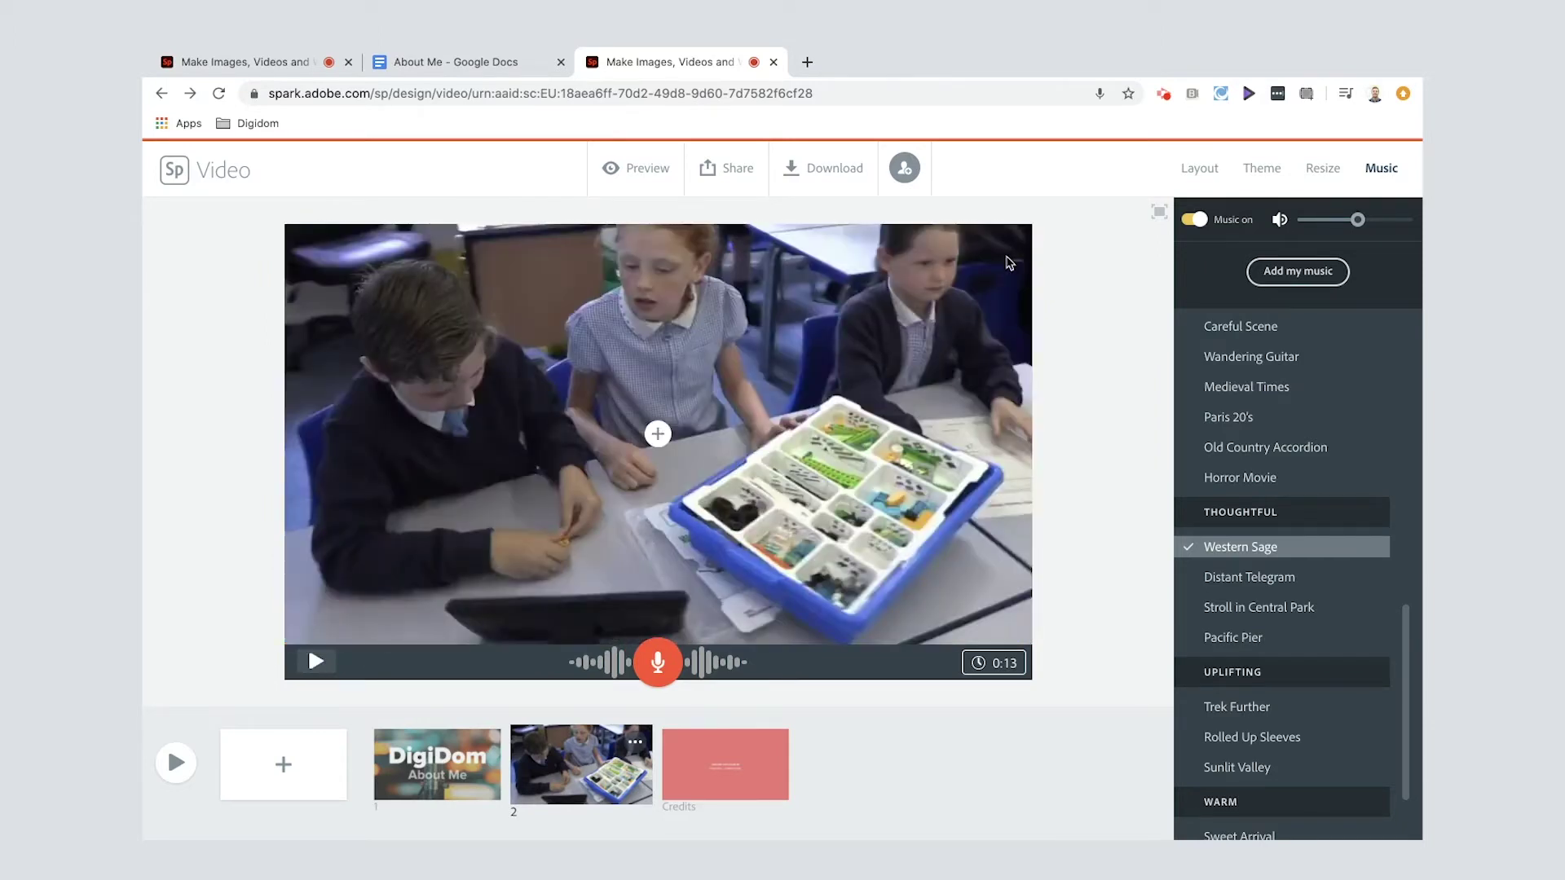
pyautogui.moveTo(1010, 262)
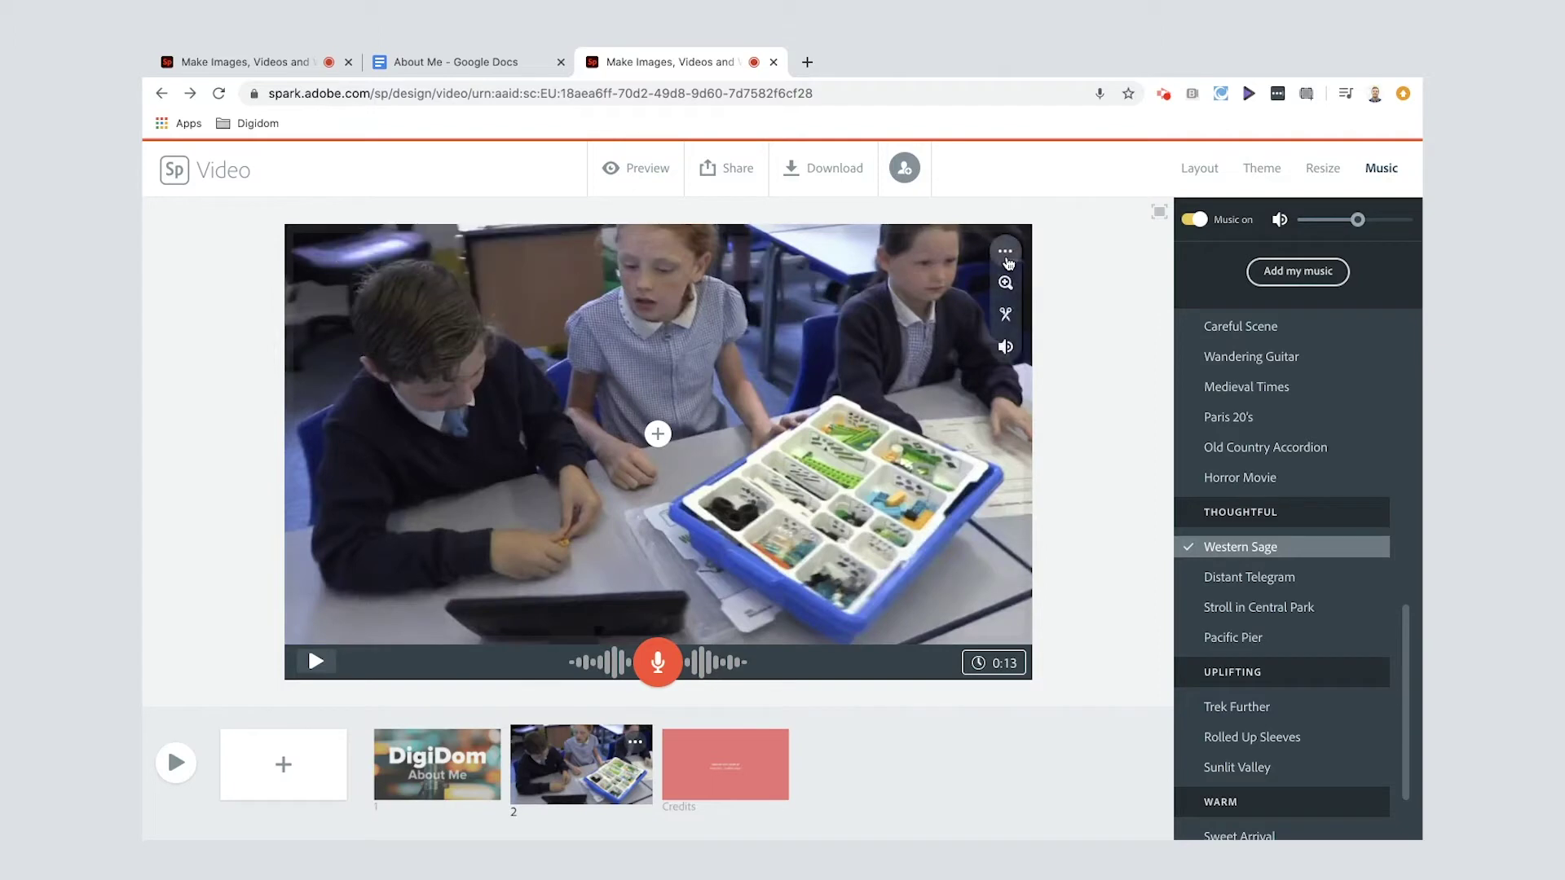
pyautogui.click(1008, 348)
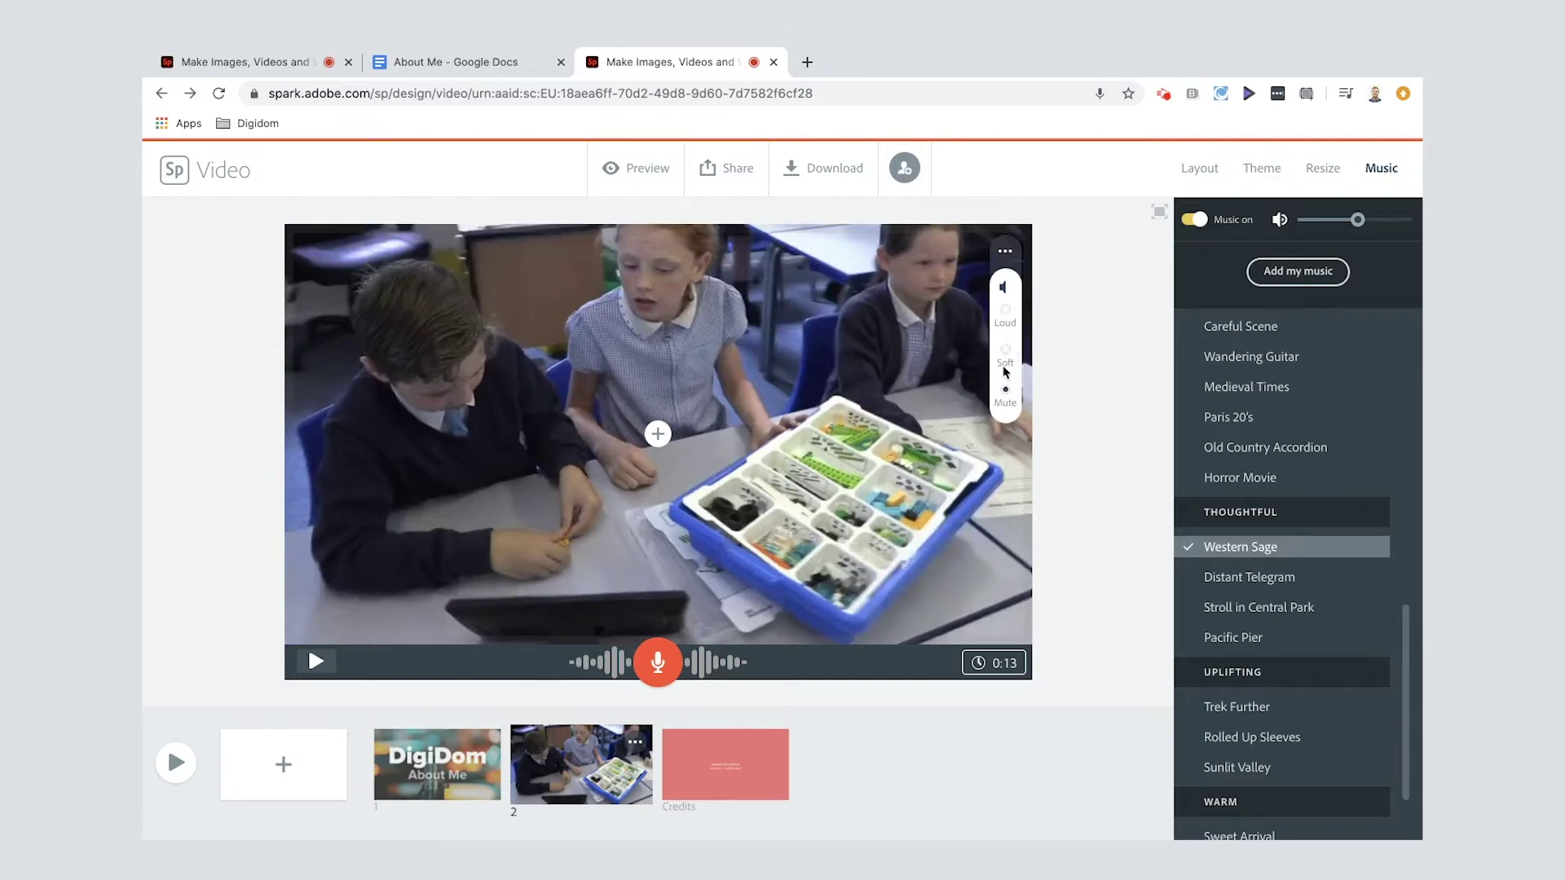
pyautogui.click(1006, 312)
# Try the Sunlit Valley soundtrack, then set the background music back to Western Sage
pyautogui.scroll(-3, 1215, 571)
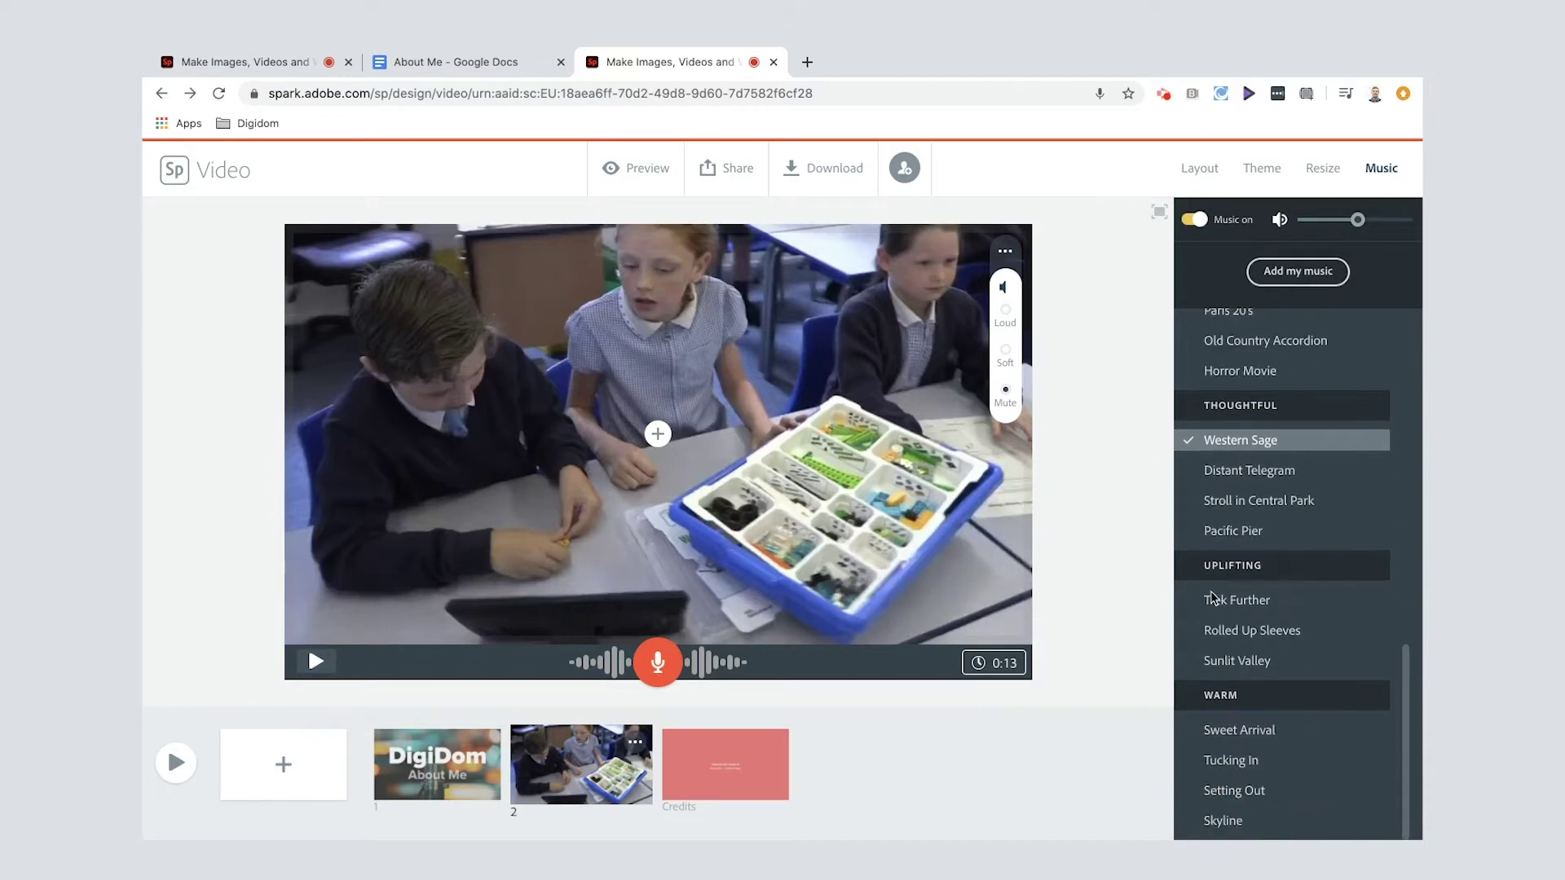
pyautogui.click(1219, 667)
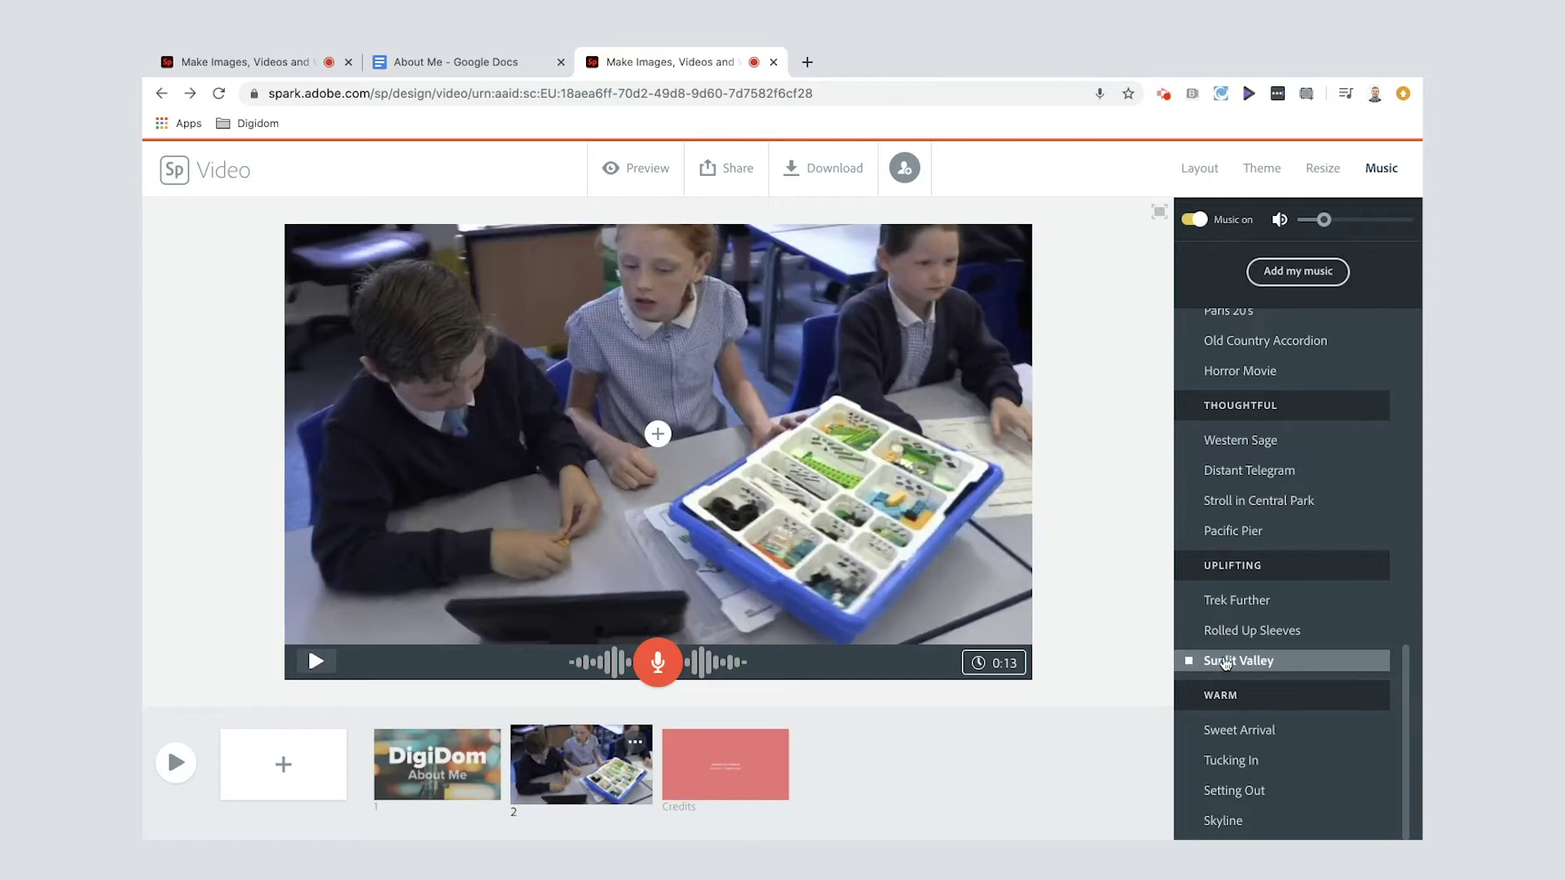
pyautogui.click(1224, 444)
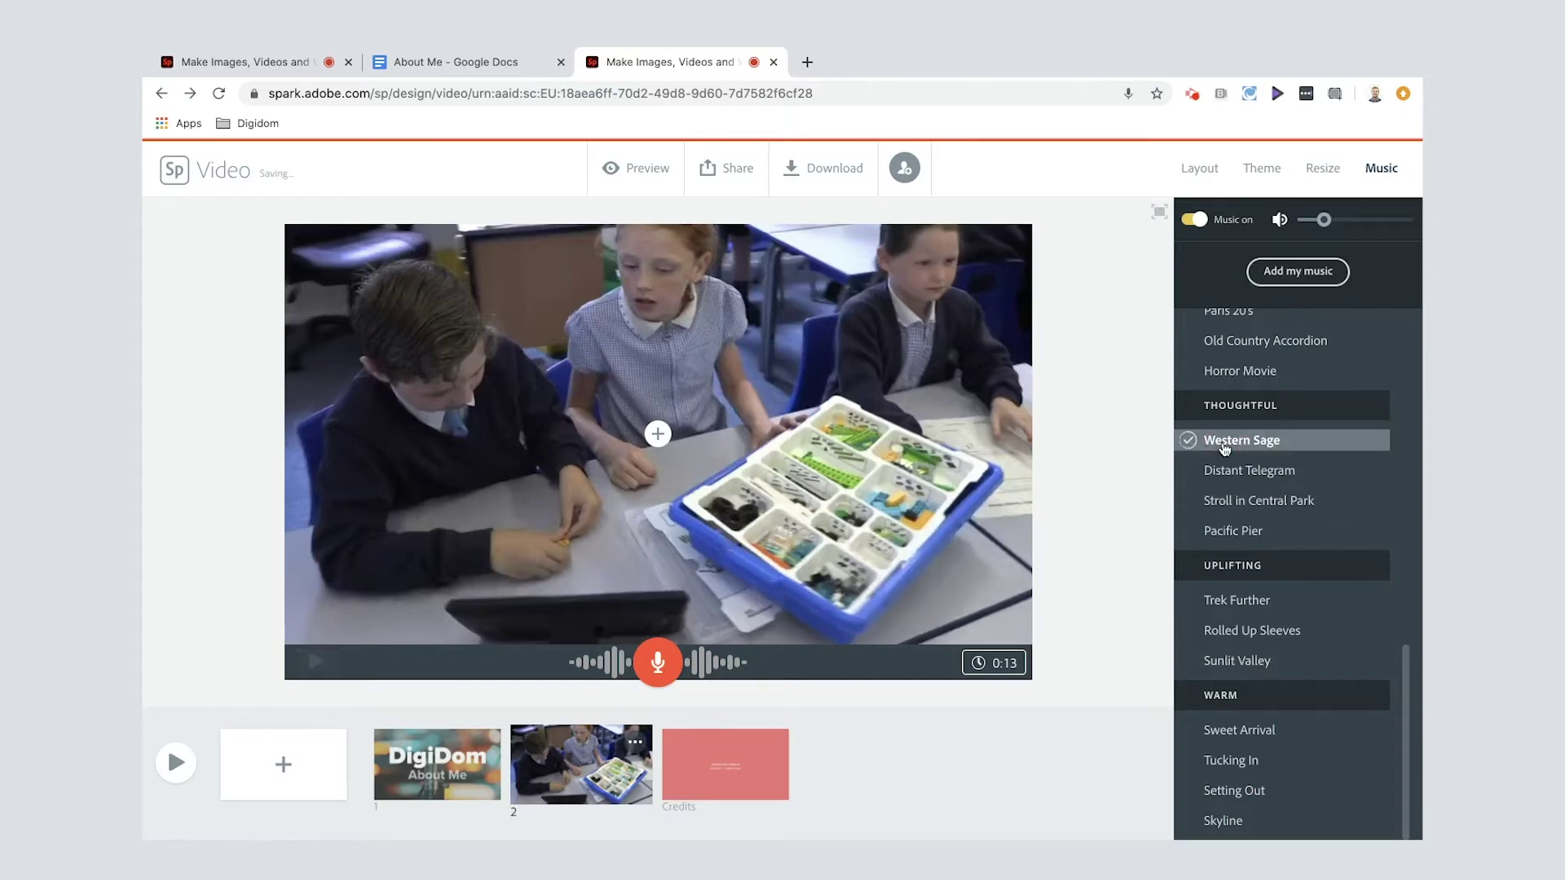
# Add a third slide, highlight the paragraph about being born in Liverpool in the Google Docs script, and return to the Adobe Spark project
pyautogui.click(282, 765)
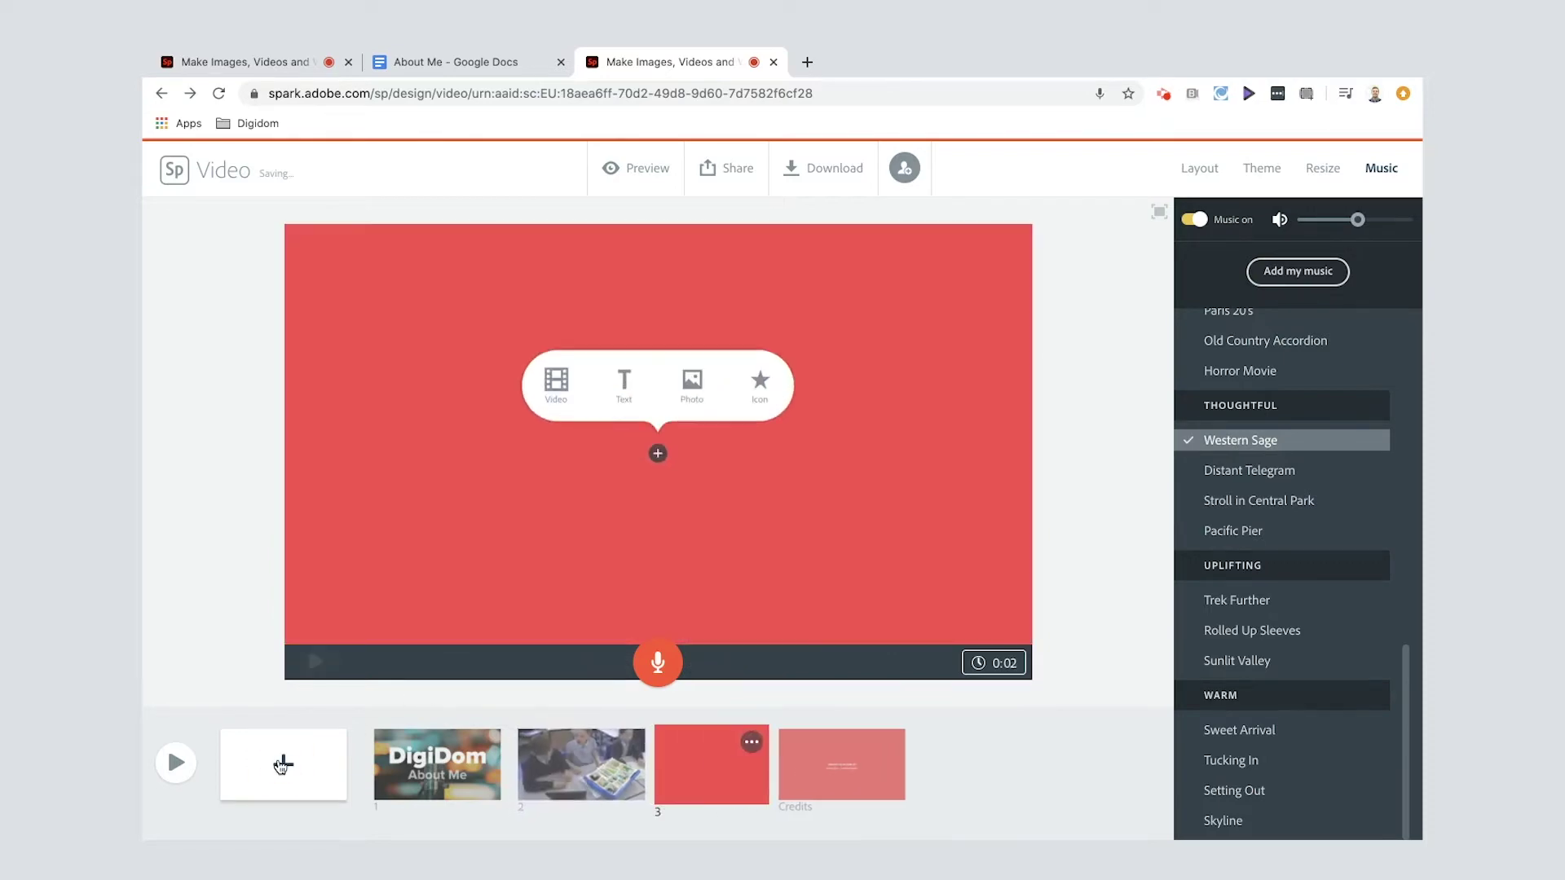
pyautogui.click(420, 72)
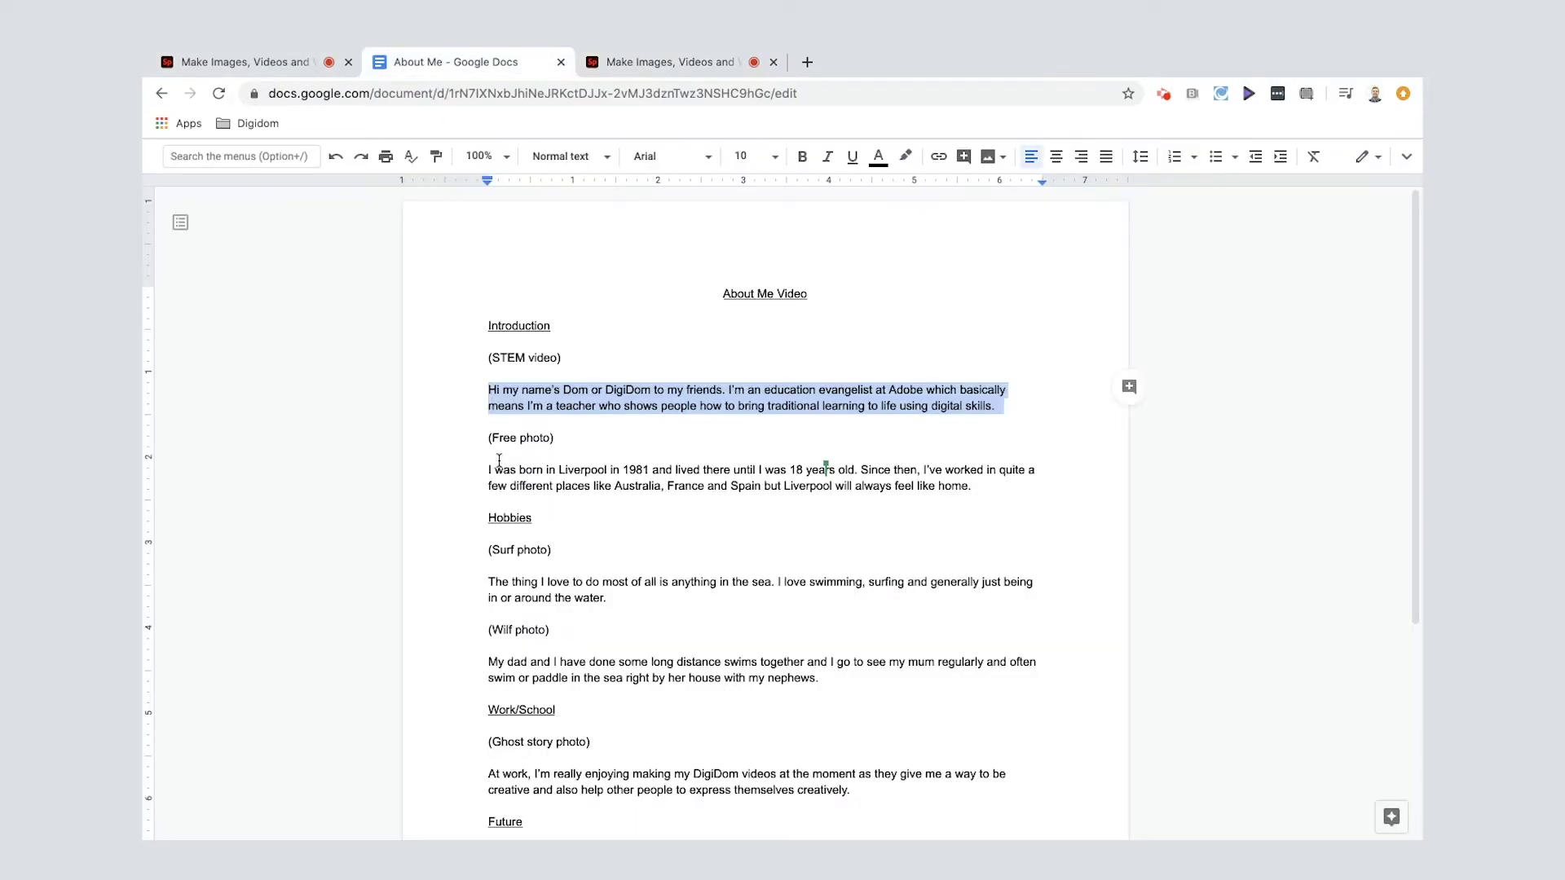
pyautogui.moveTo(488, 468); pyautogui.dragTo(1010, 482)
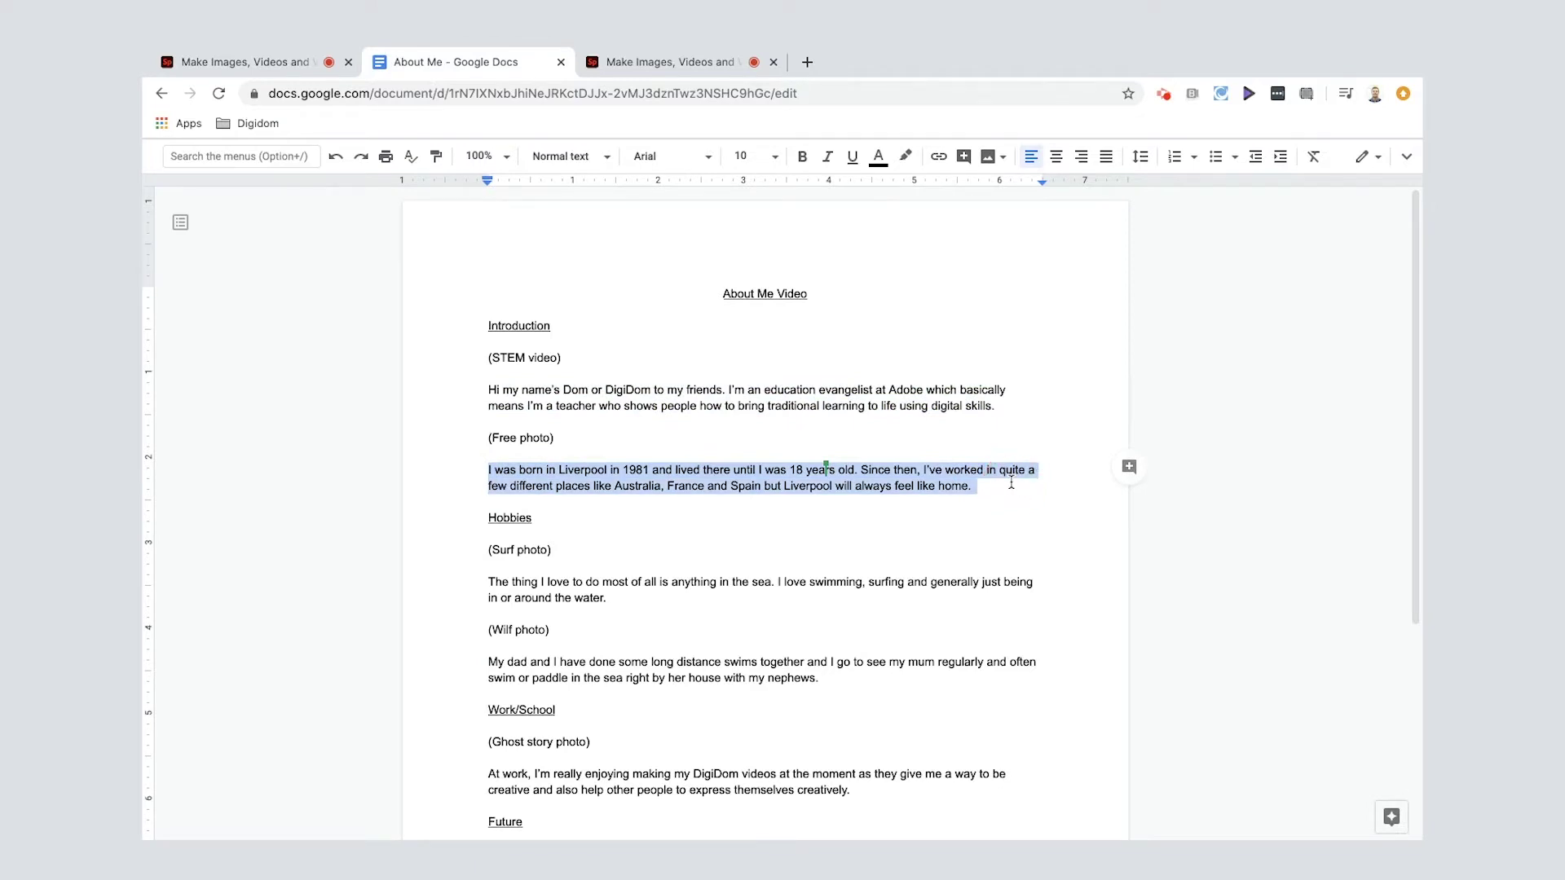
pyautogui.click(673, 65)
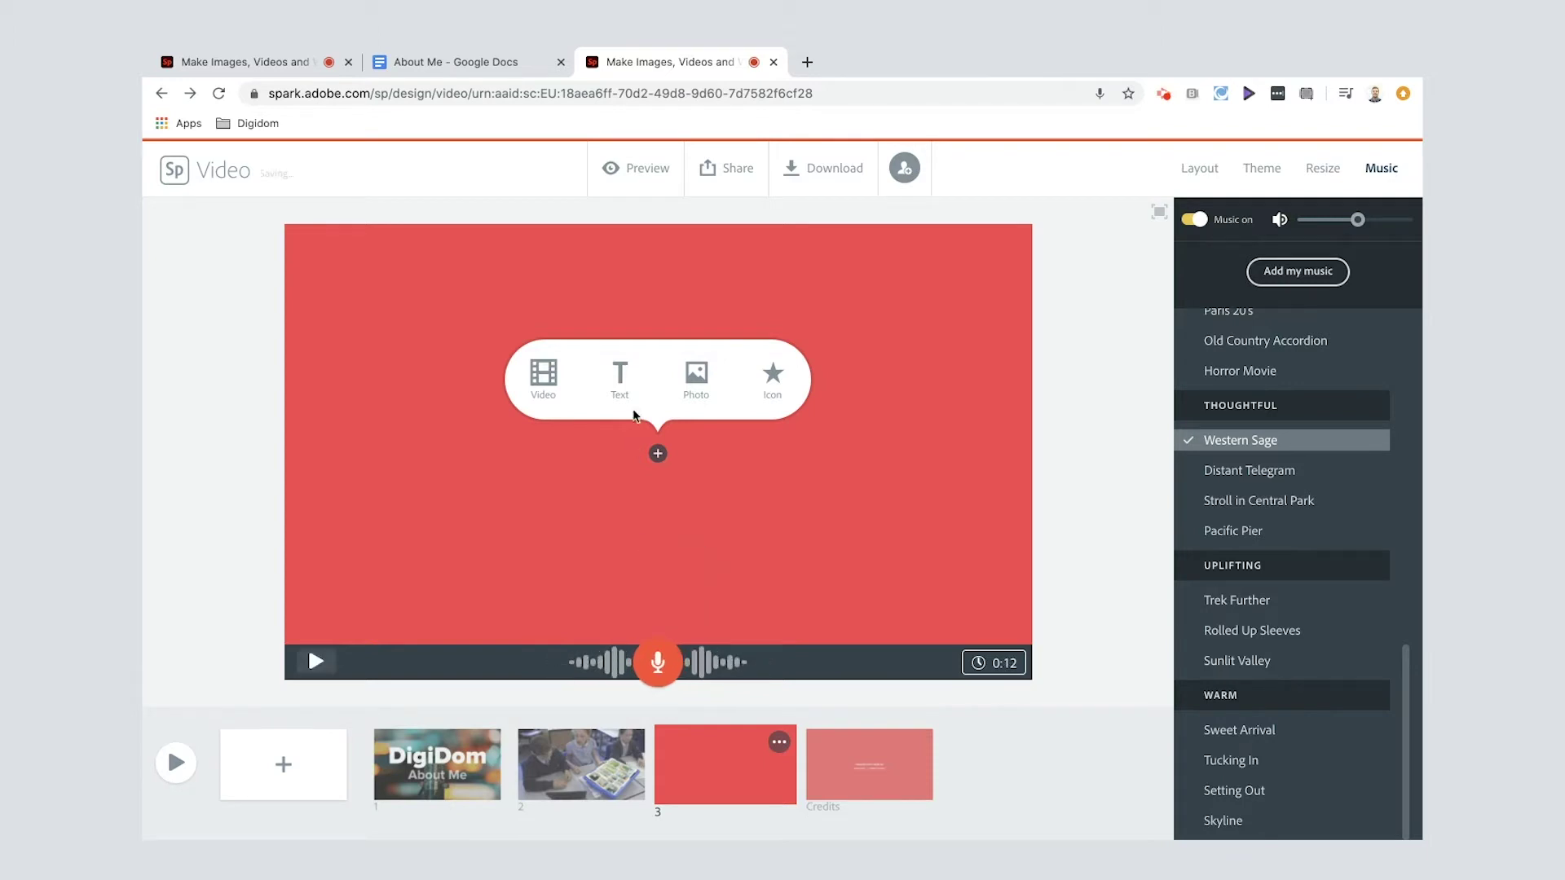
# Add the text "Places I've Lived" to the third slide, followed by Australia, France and Spain on separate lines
pyautogui.click(619, 375)
pyautogui.write("Places I've")
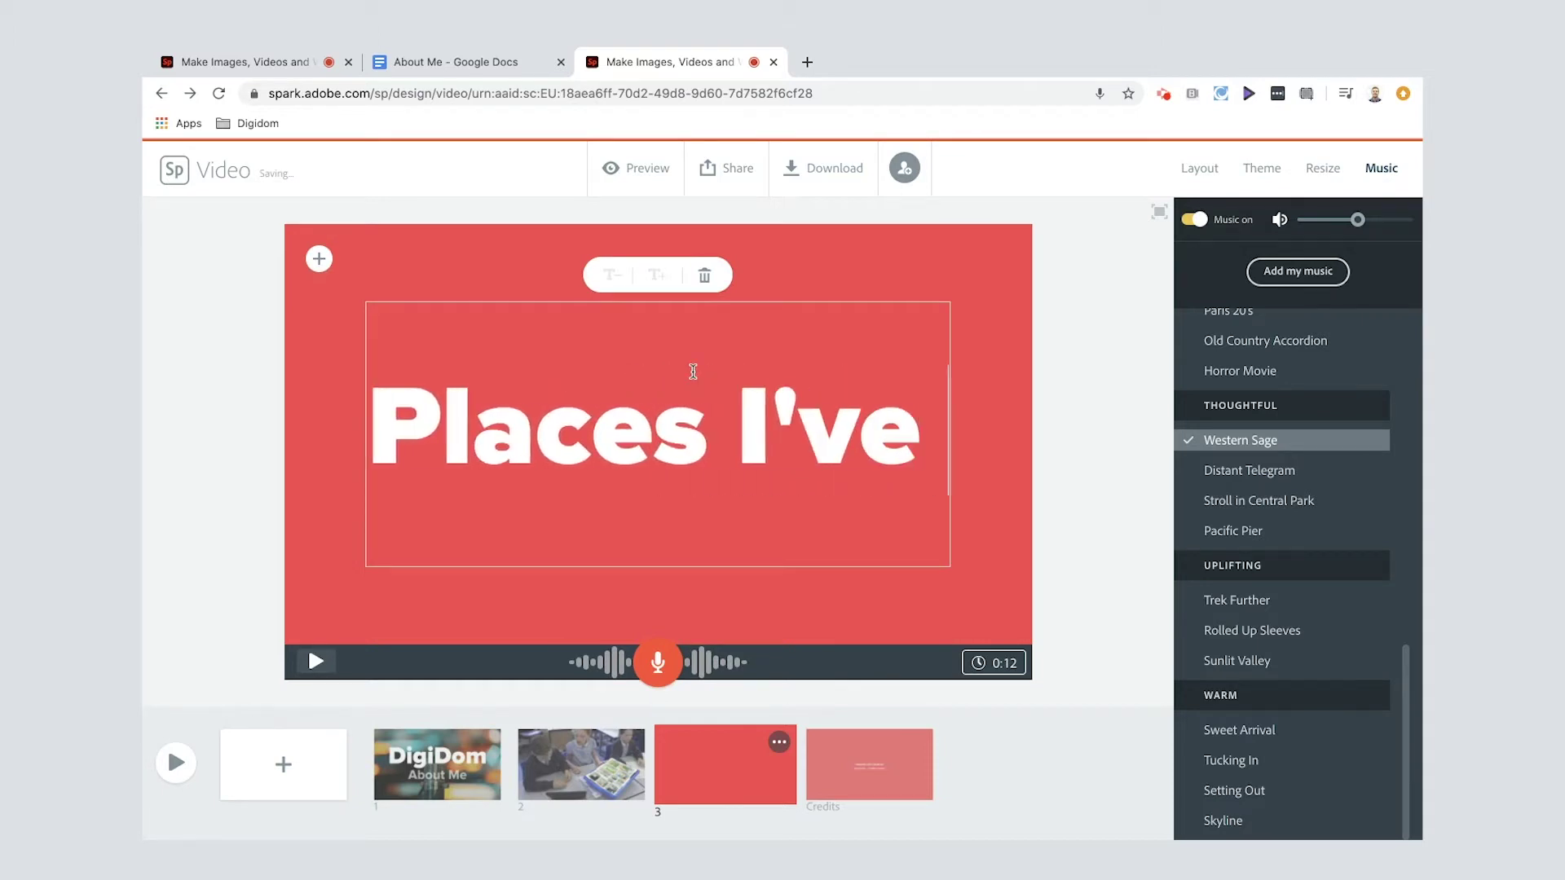
pyautogui.write(' Lived')
pyautogui.press('Return')
pyautogui.write('Australia')
pyautogui.press('Return')
pyautogui.write('France Sp')
pyautogui.press('BackSpace')
pyautogui.press('BackSpace')
pyautogui.press('BackSpace')
pyautogui.press('Return')
pyautogui.write('Spain')
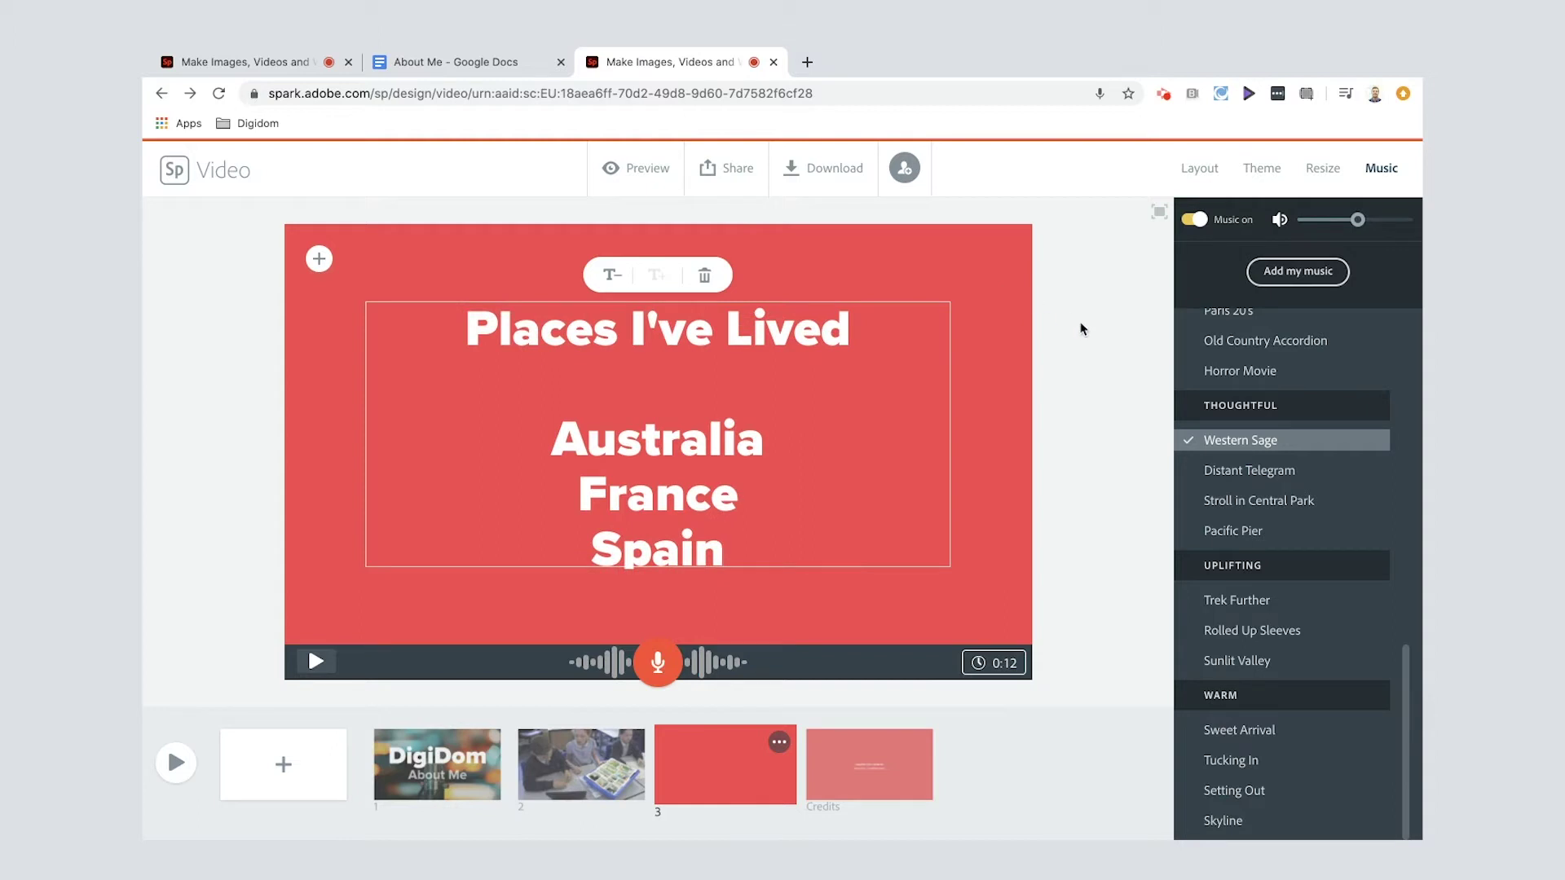
pyautogui.click(1082, 328)
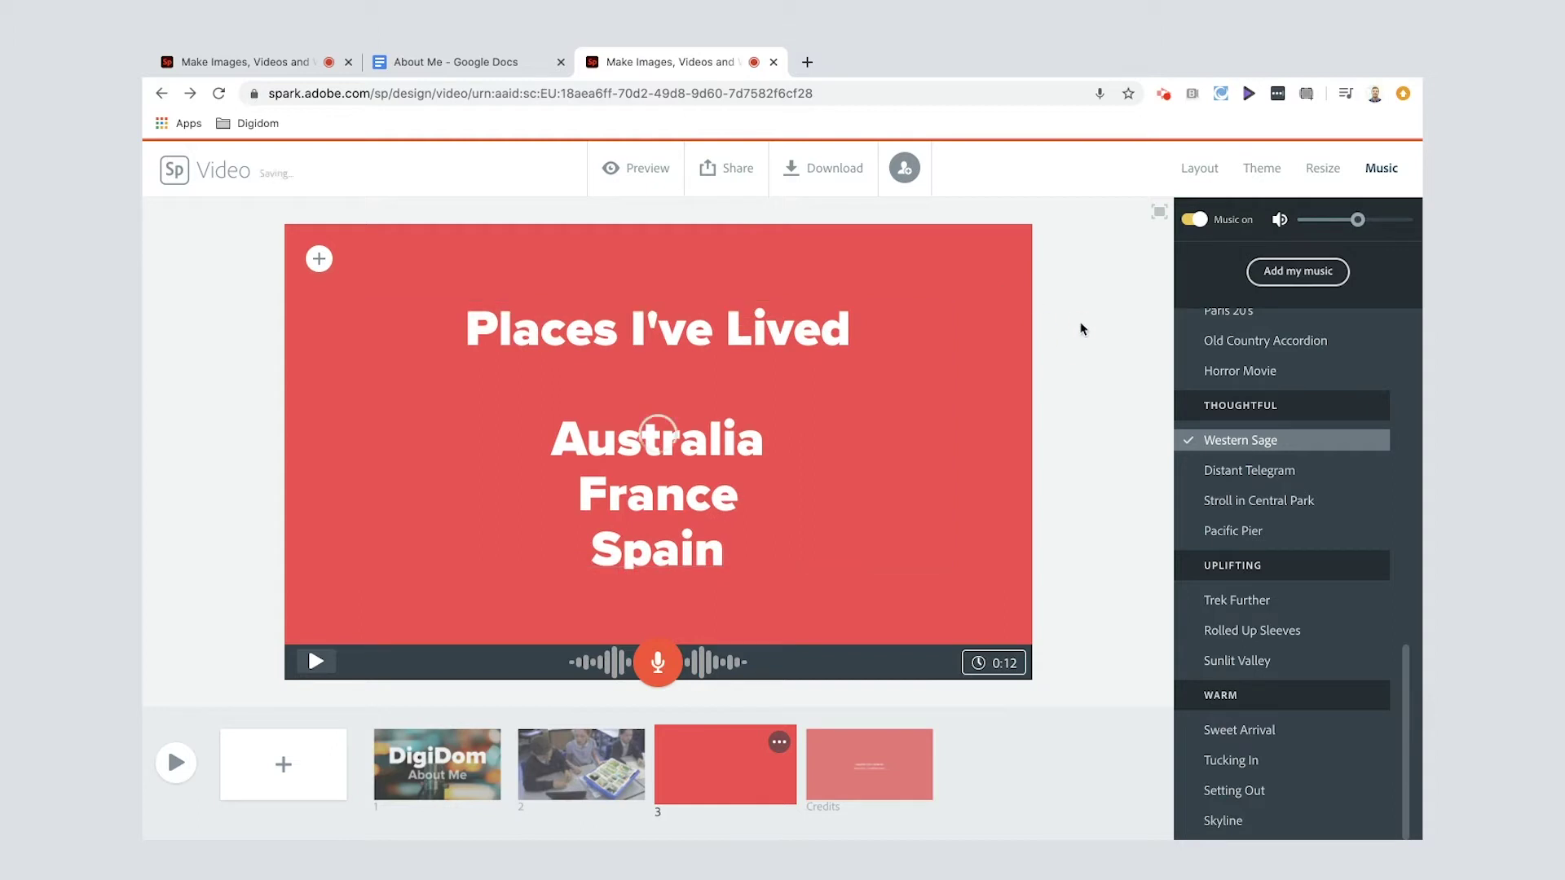
# Change the layout of the third slide to Caption
pyautogui.click(778, 330)
pyautogui.click(1198, 168)
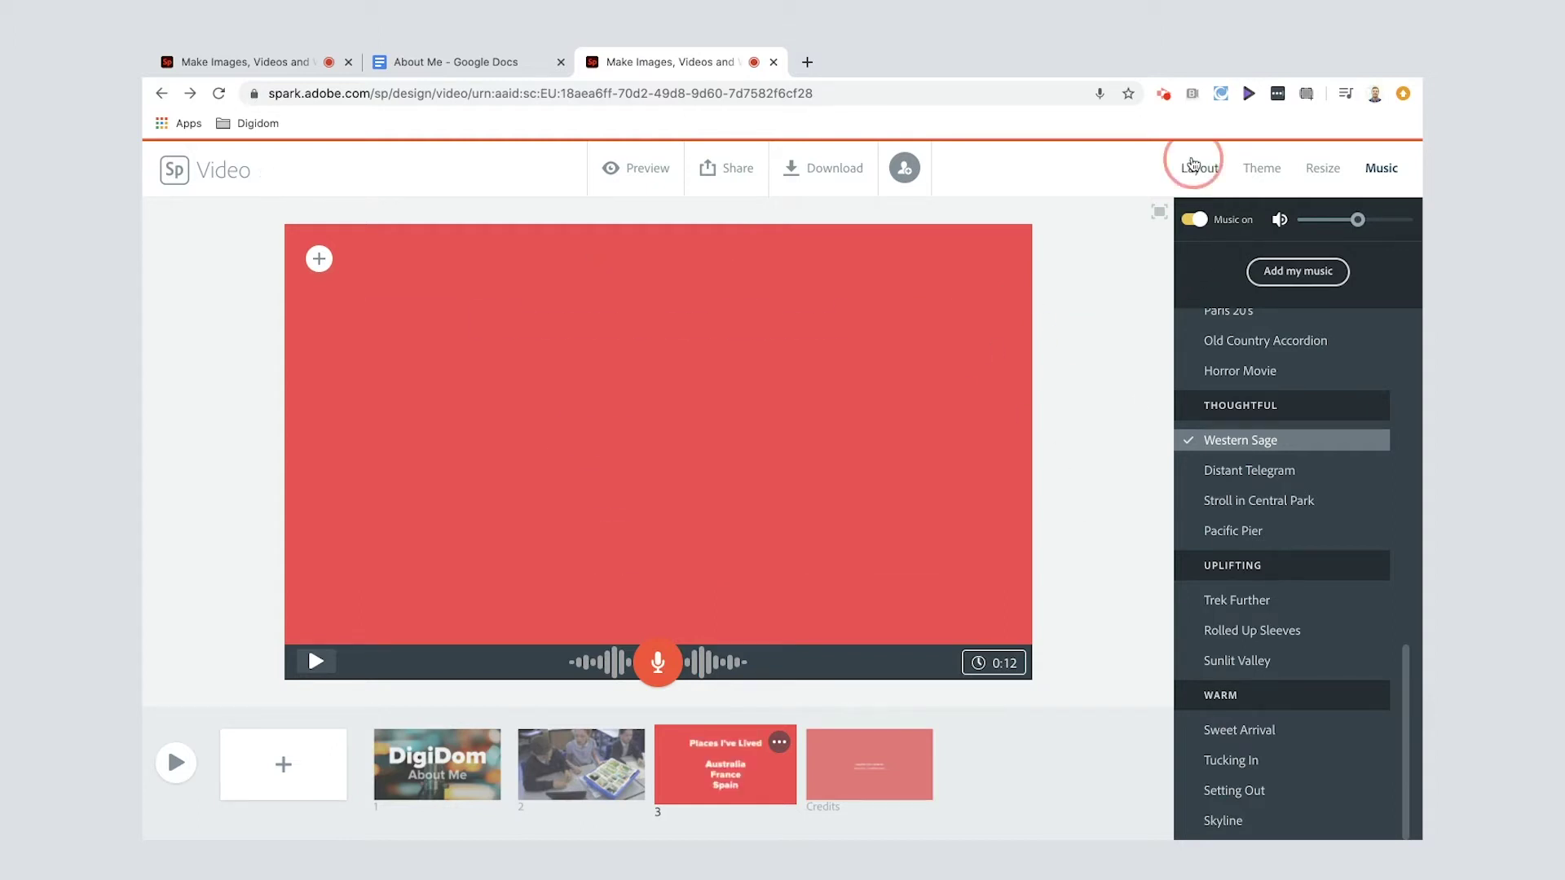
pyautogui.click(1263, 556)
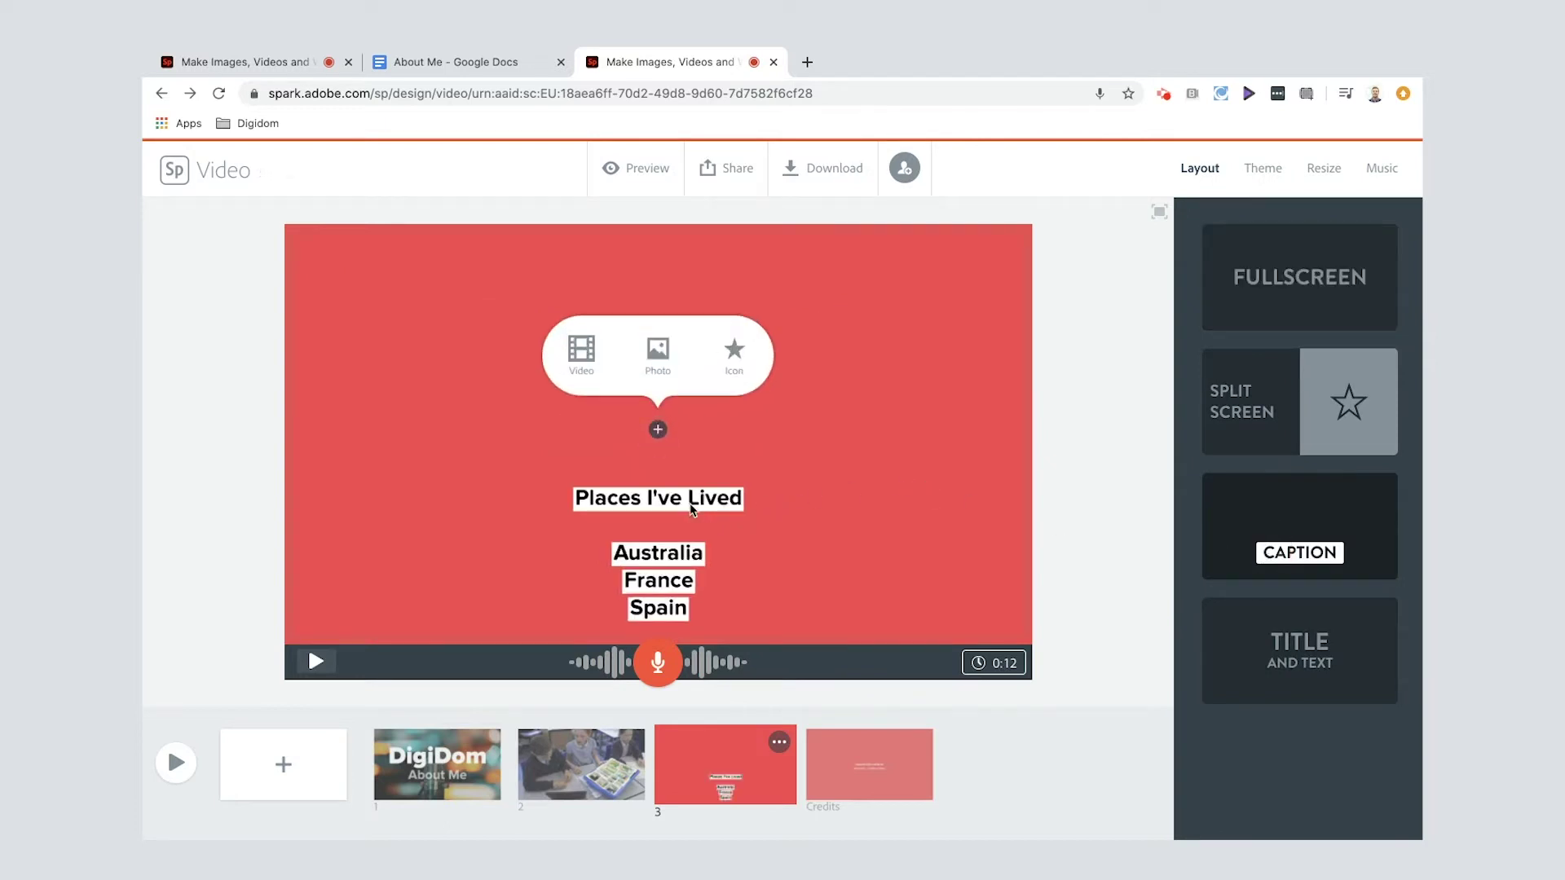
# Search the free photos for "liverpool", add the waterfront buildings photo and move the caption to the slide's upper-right corner
pyautogui.click(650, 350)
pyautogui.click(1222, 256)
pyautogui.write('liverpool')
pyautogui.press('Return')
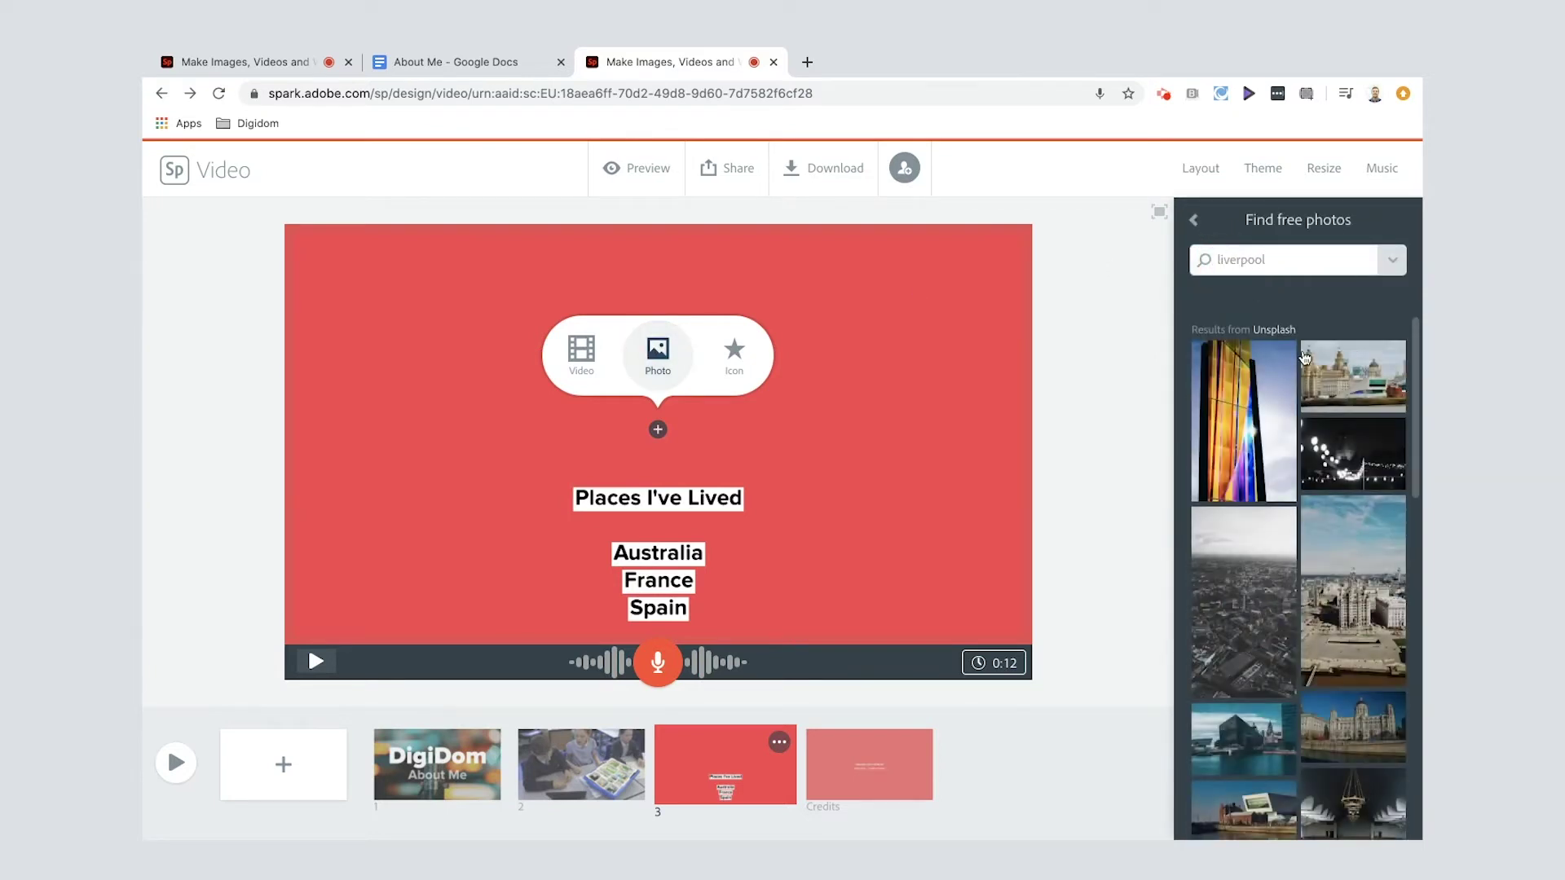
pyautogui.click(1324, 367)
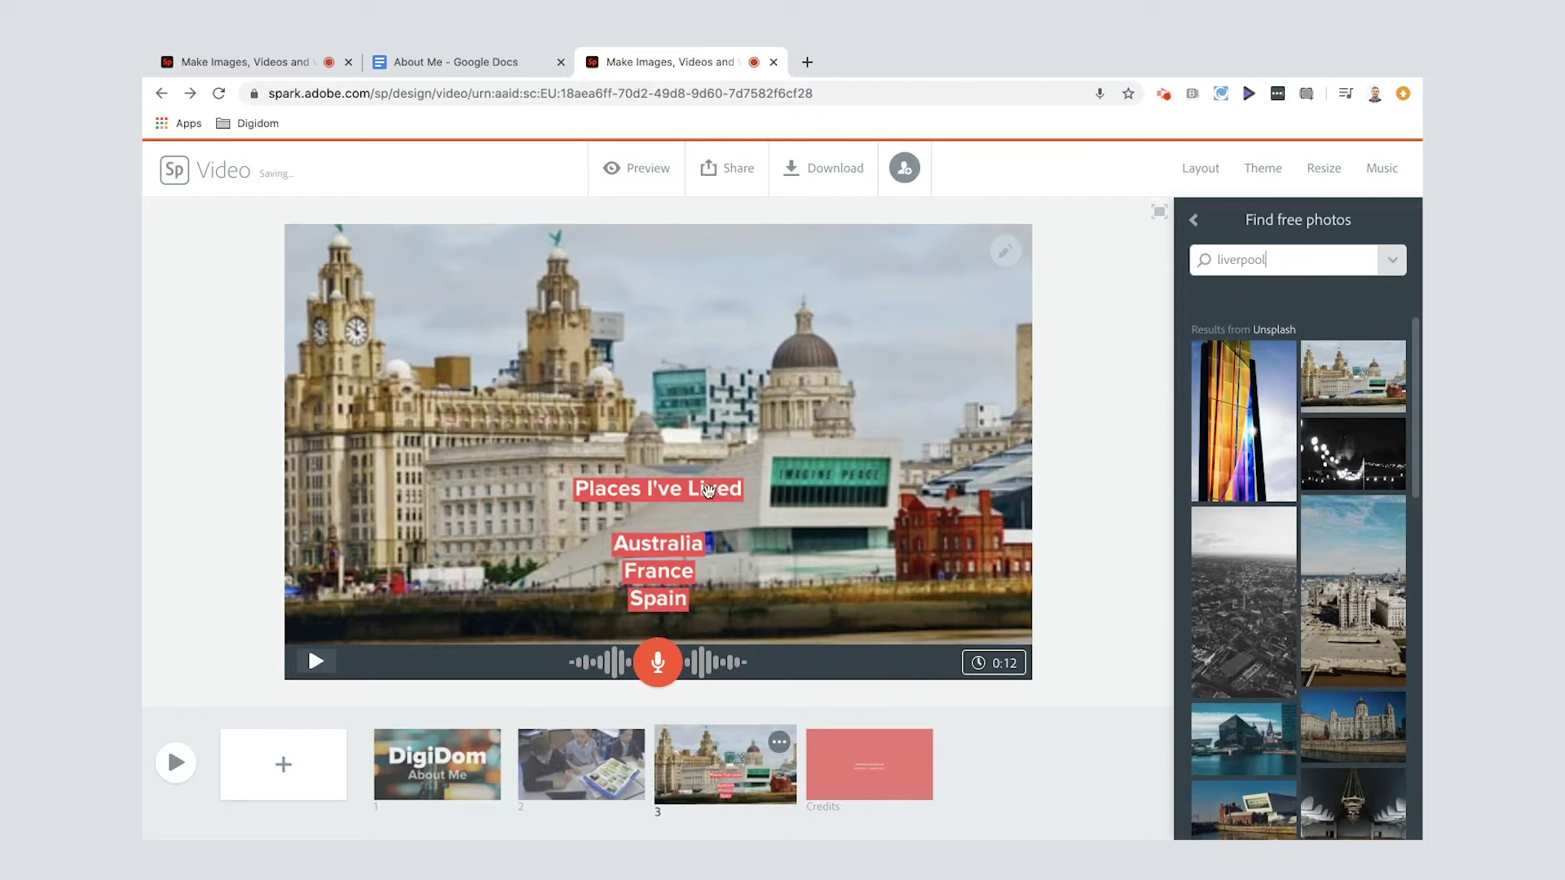
pyautogui.moveTo(709, 490); pyautogui.dragTo(967, 262)
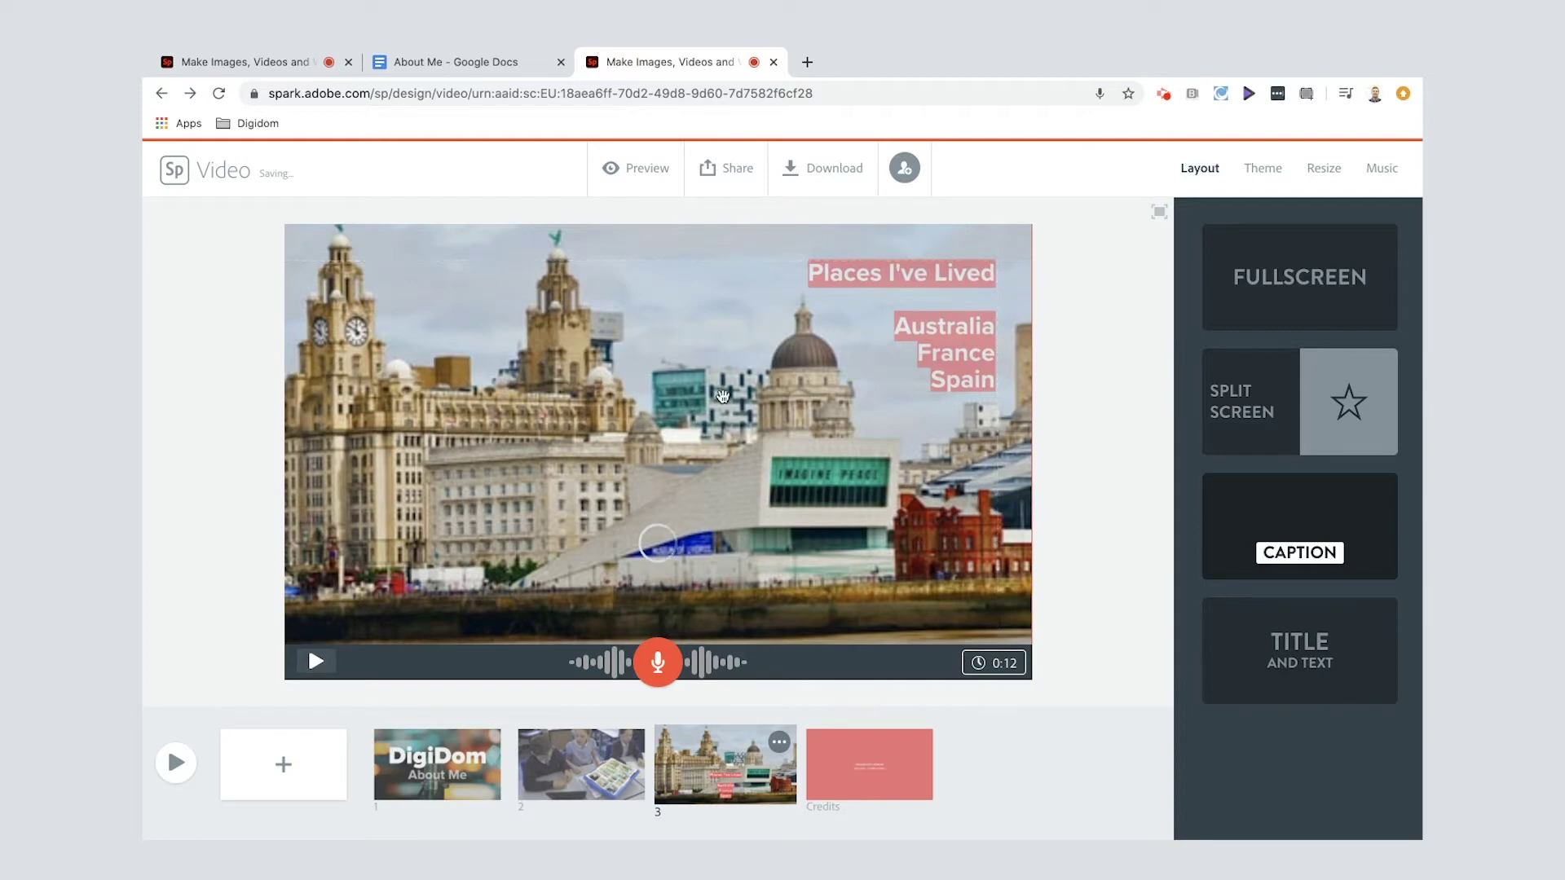
# Add a fourth slide, highlight the Hobbies heading in the Google Docs script, and return to the Adobe Spark project
pyautogui.click(283, 766)
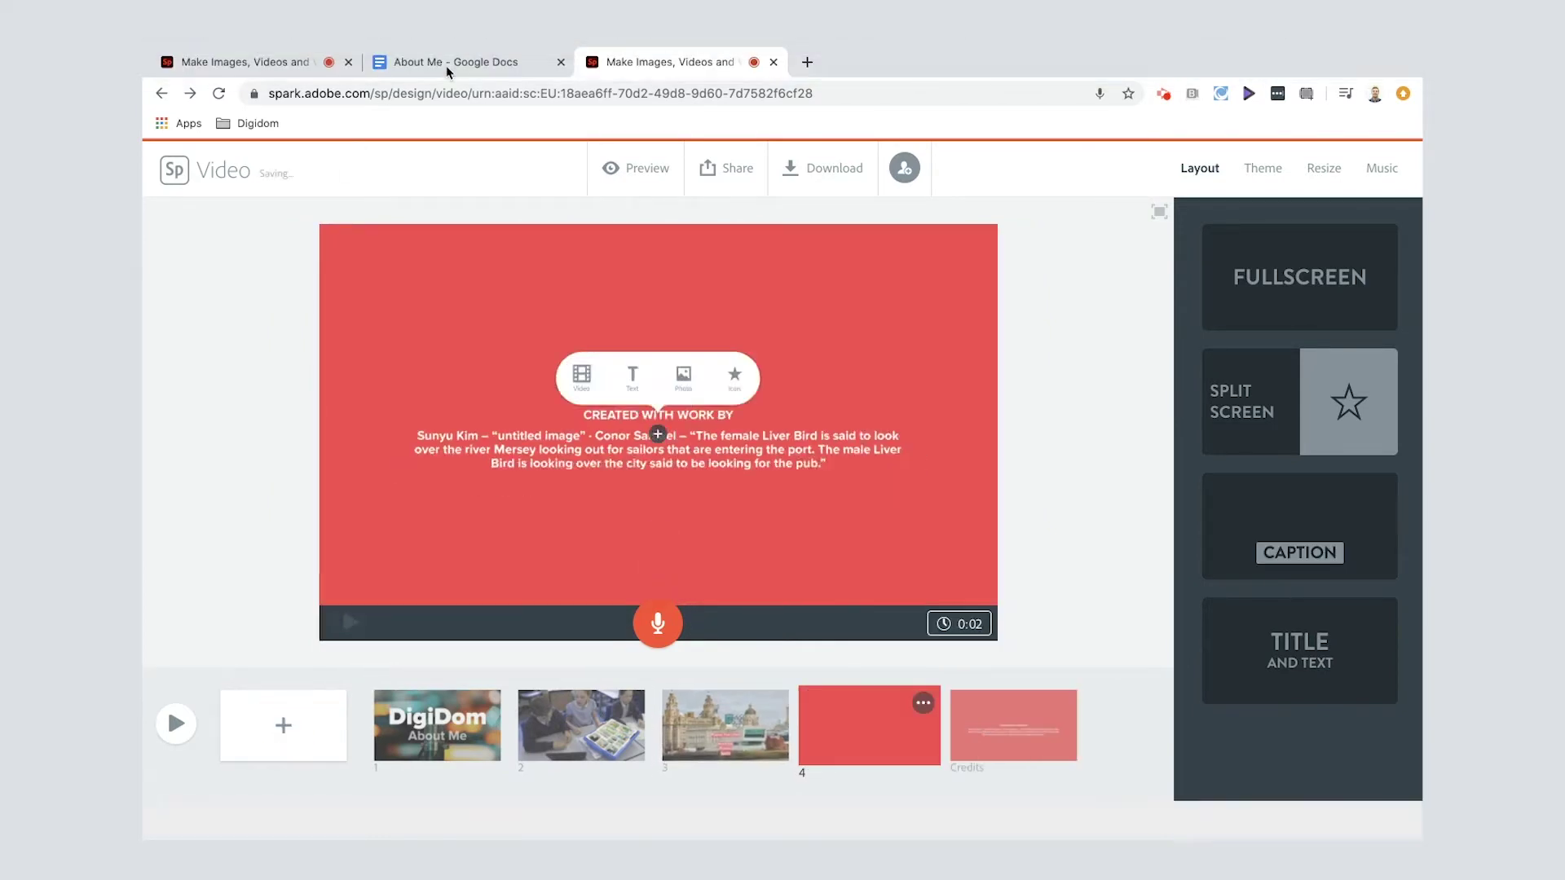
pyautogui.click(447, 65)
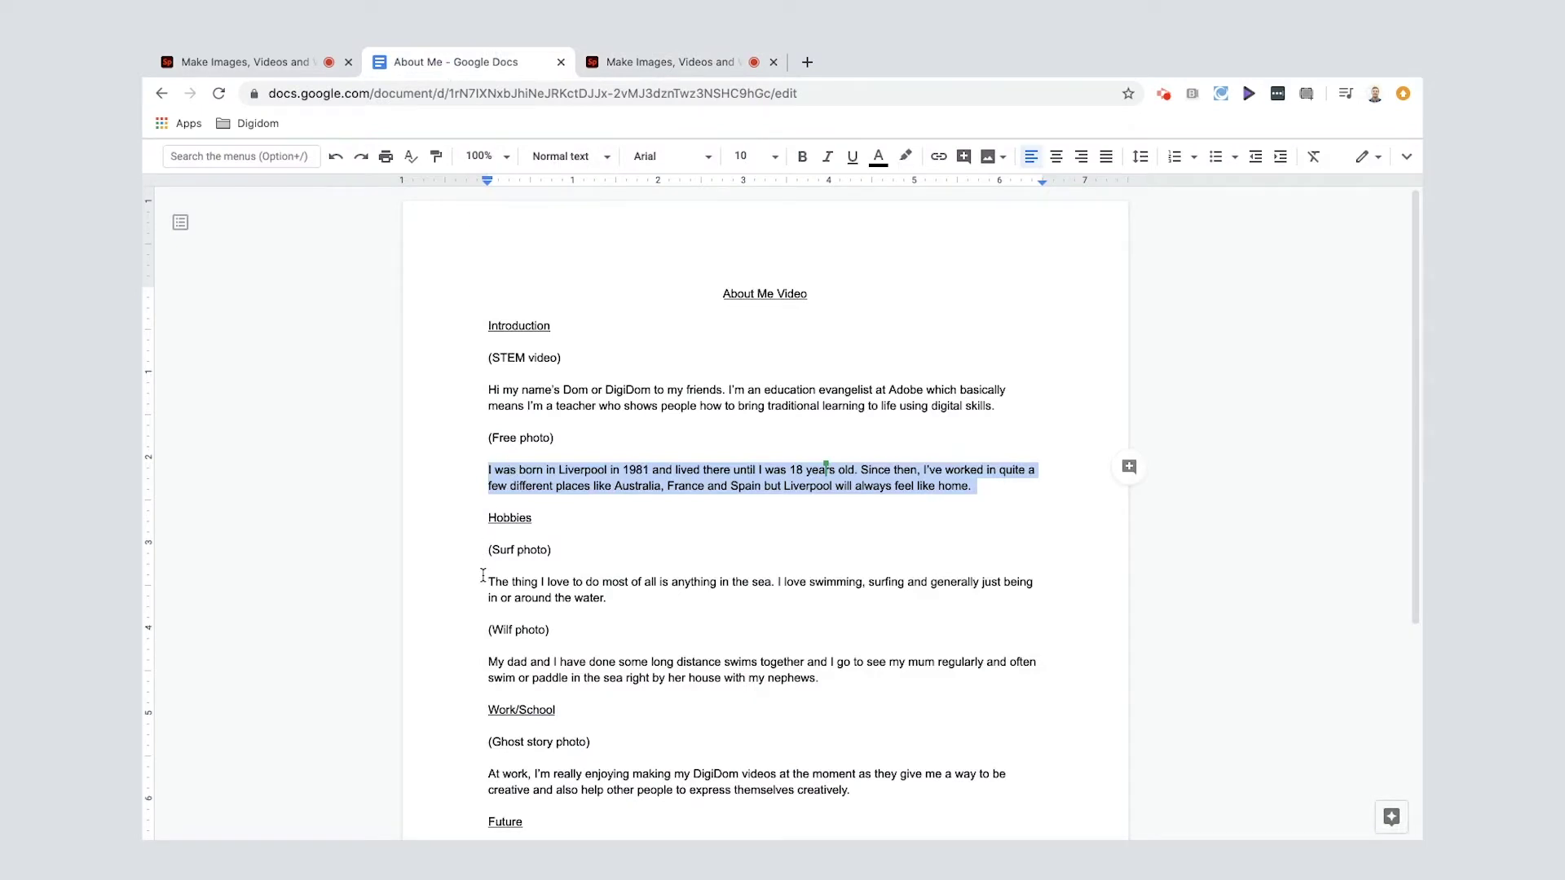
pyautogui.doubleClick(512, 520)
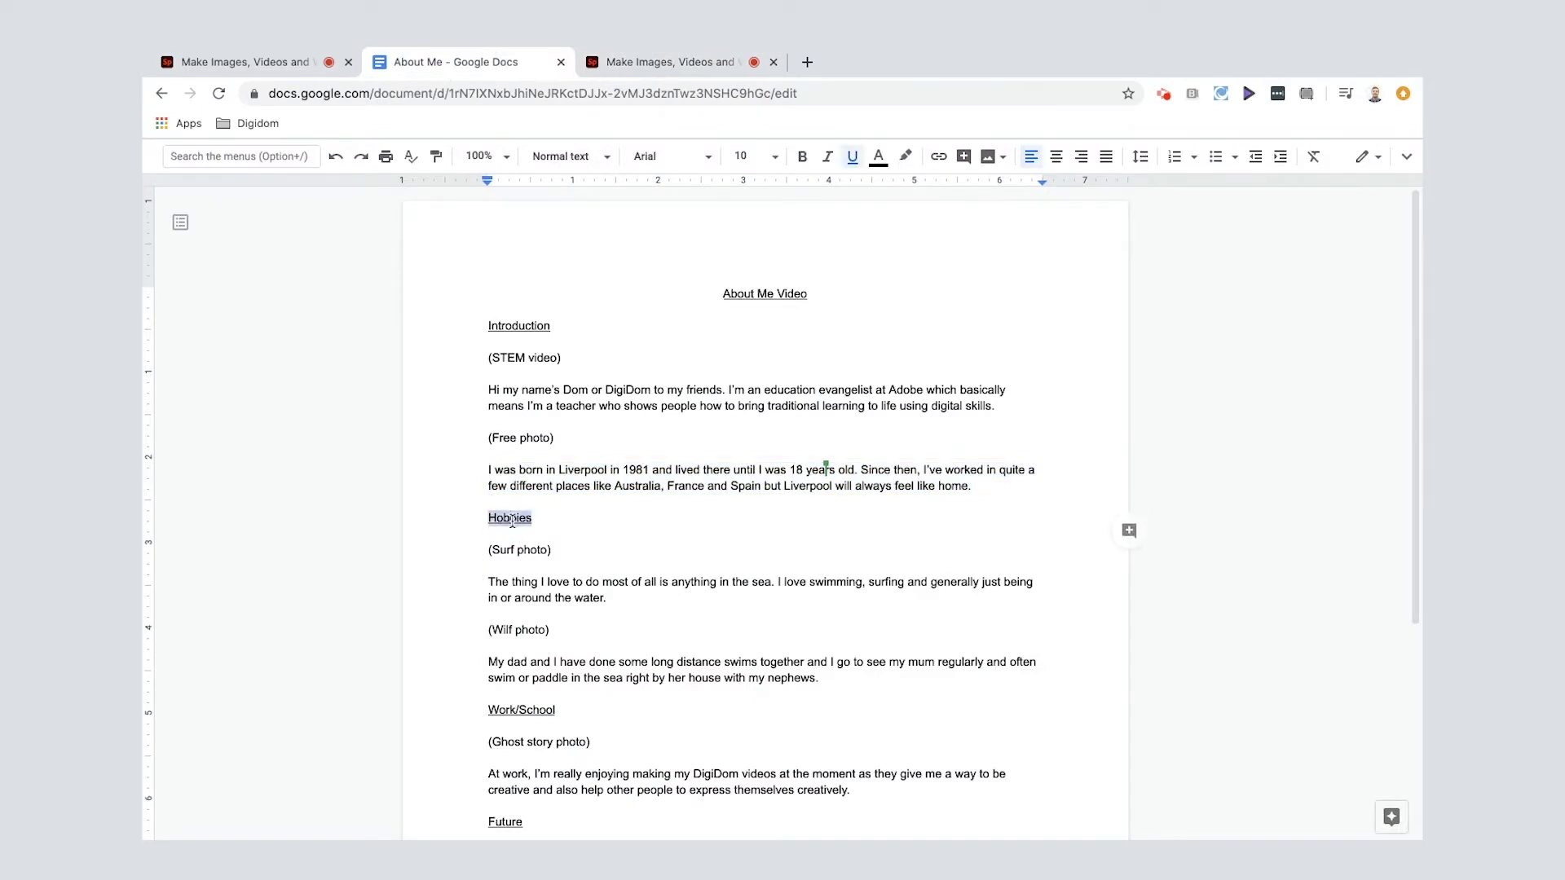
pyautogui.click(639, 52)
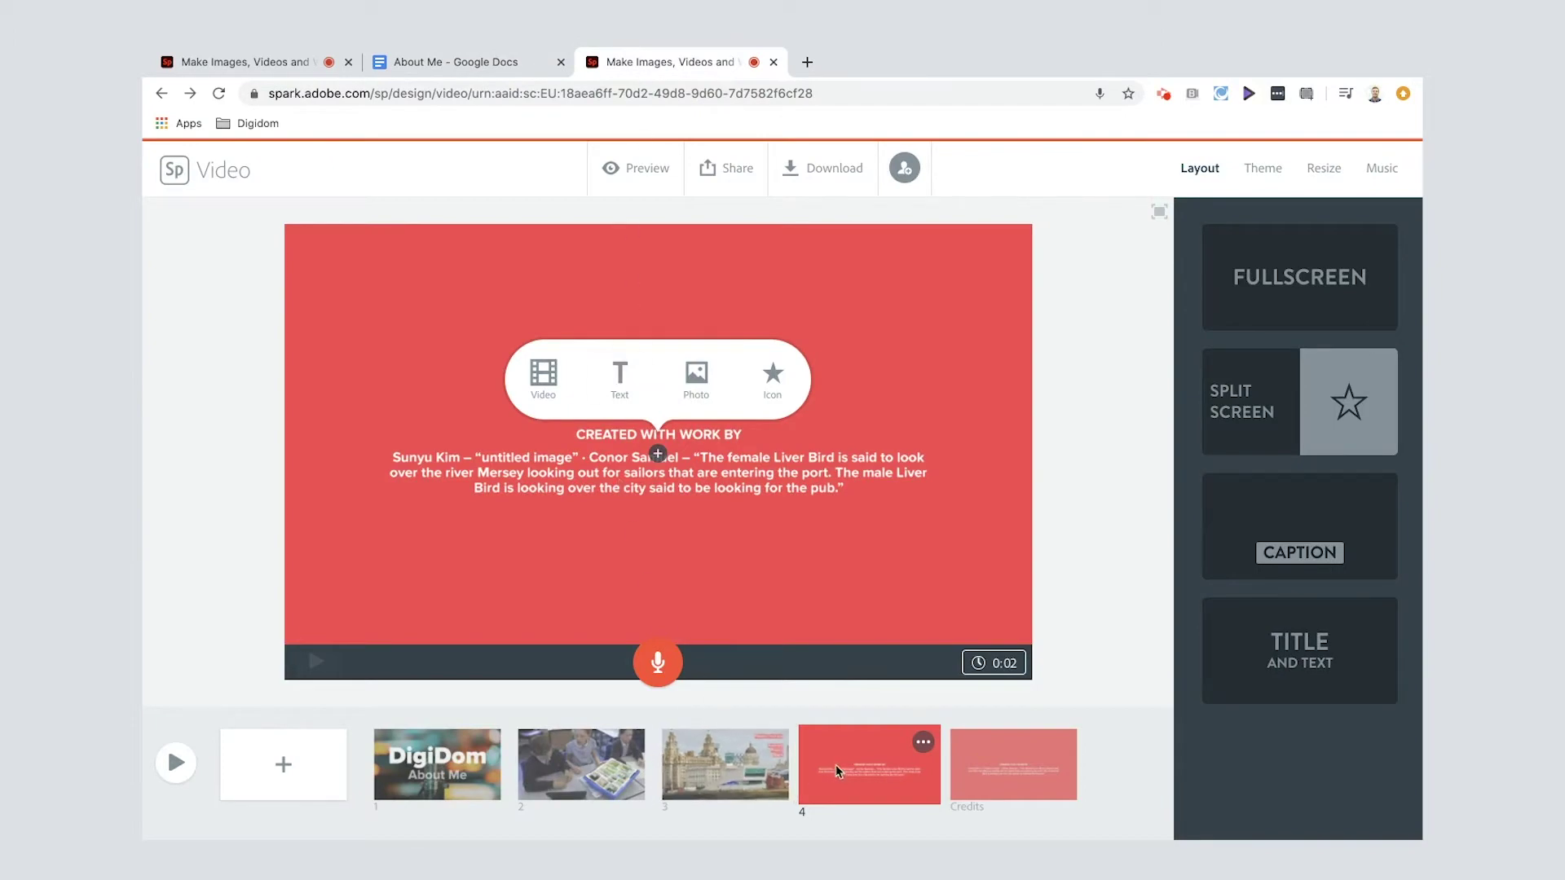
# Insert a new slide after the Liverpool slide and add the text "Hobbies" at a reduced size
pyautogui.click(730, 770)
pyautogui.click(293, 765)
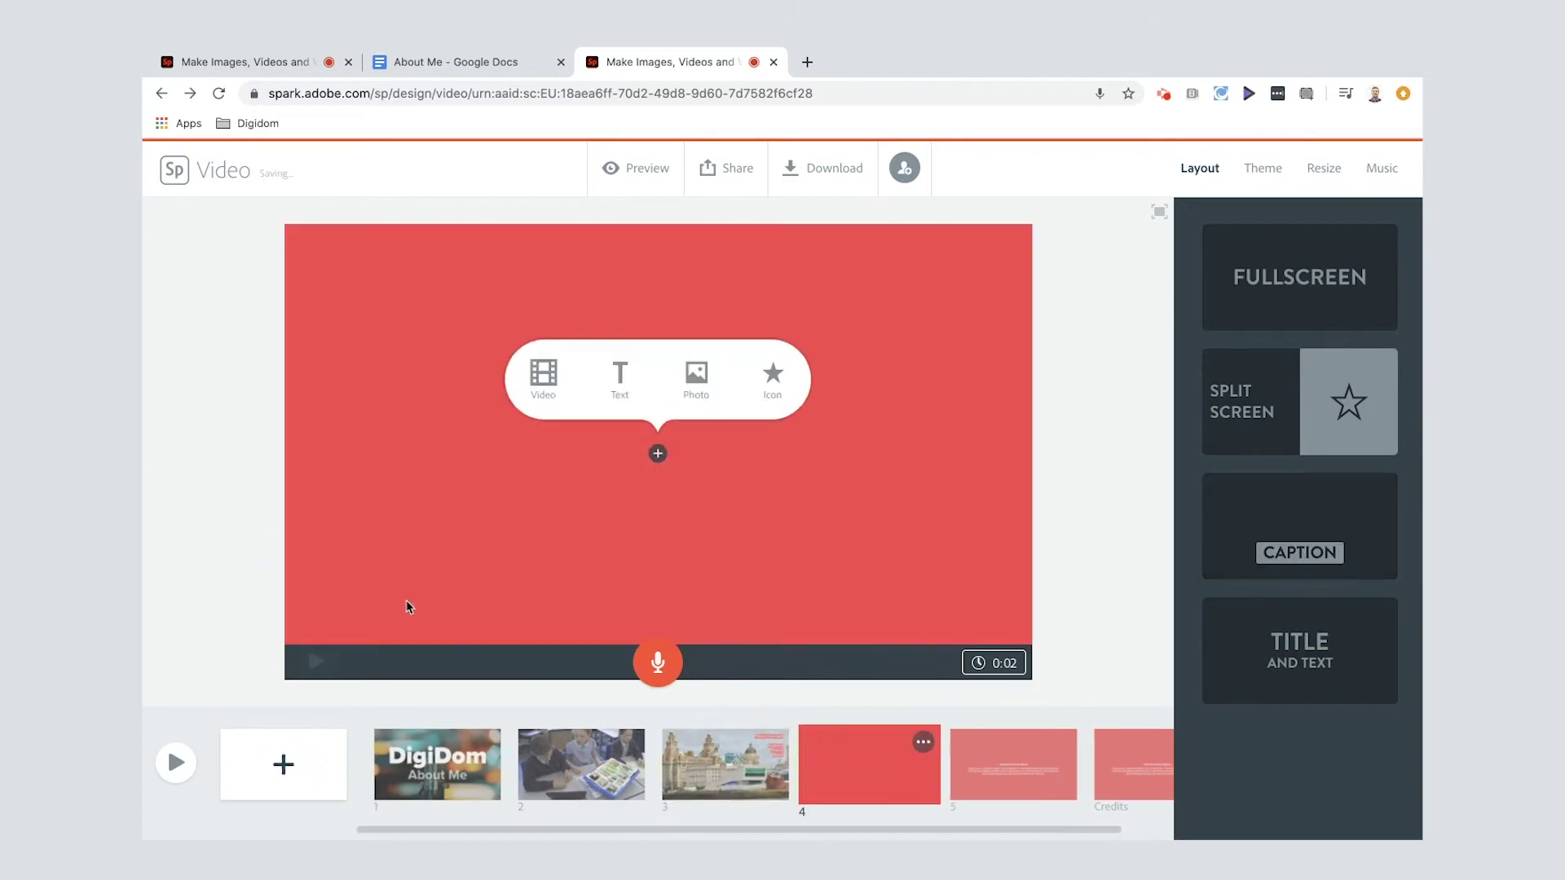
pyautogui.click(619, 381)
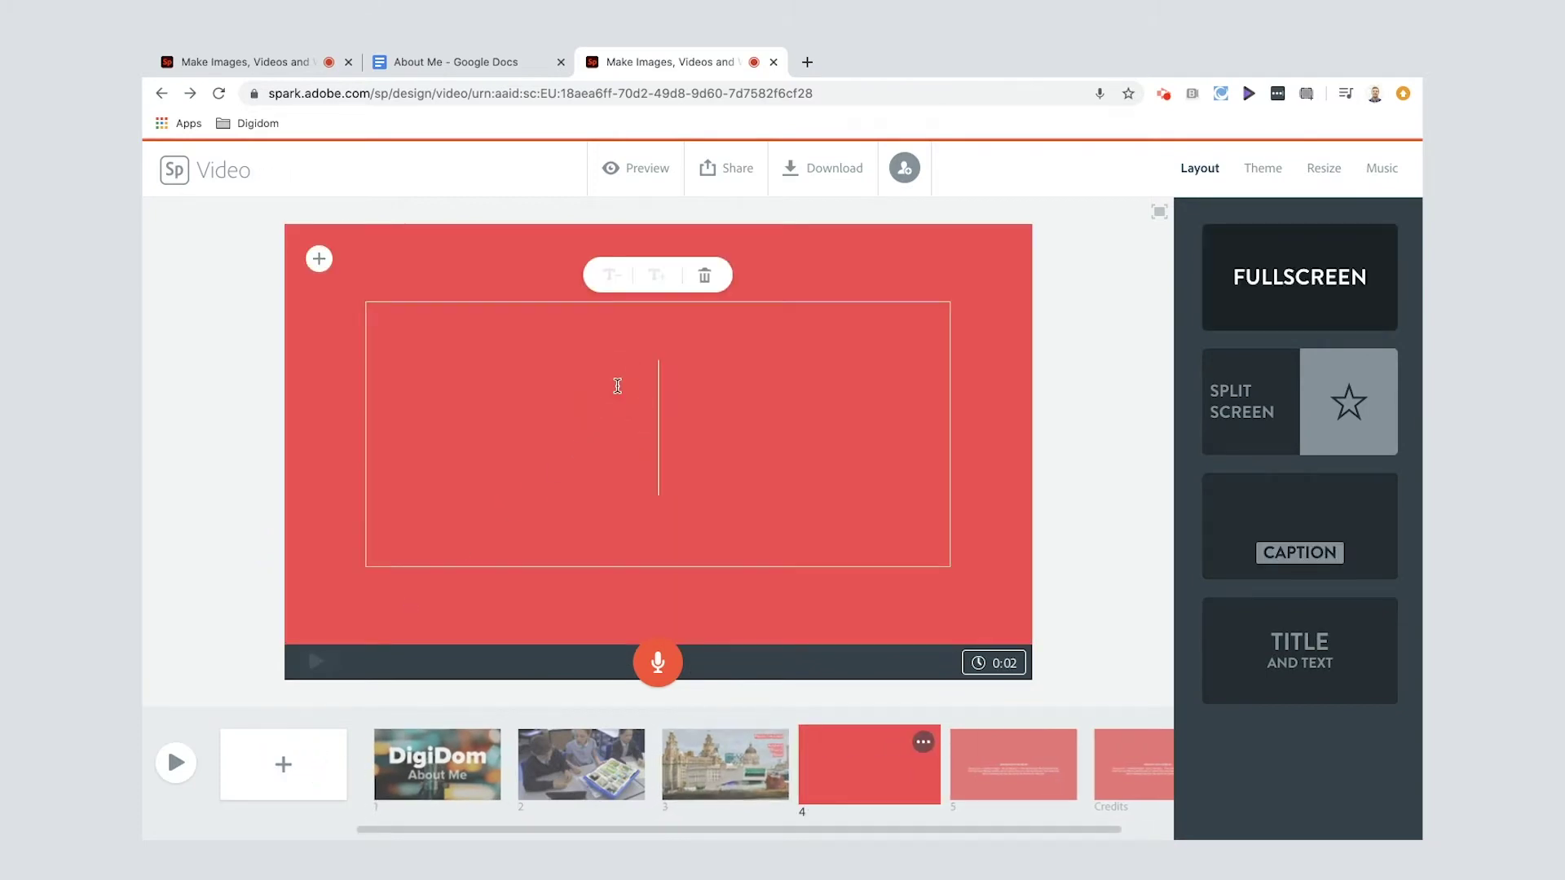
pyautogui.write('Hobbies')
pyautogui.click(612, 278)
pyautogui.click(611, 280)
pyautogui.click(1072, 367)
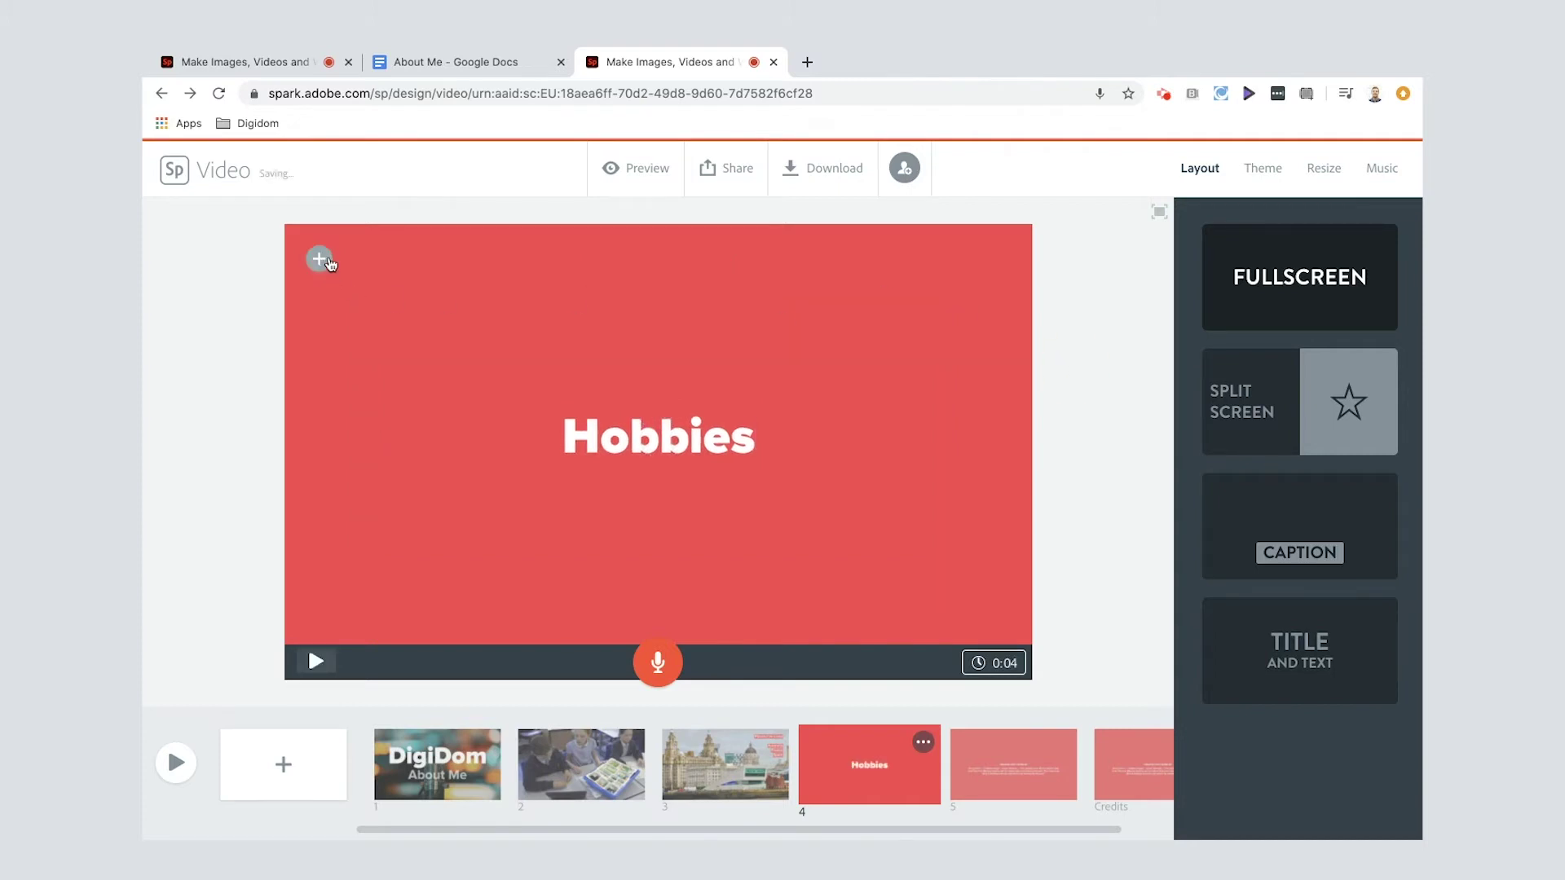
# Upload surf.JPG as the photo on the Hobbies slide
pyautogui.moveTo(345, 261)
pyautogui.click(461, 254)
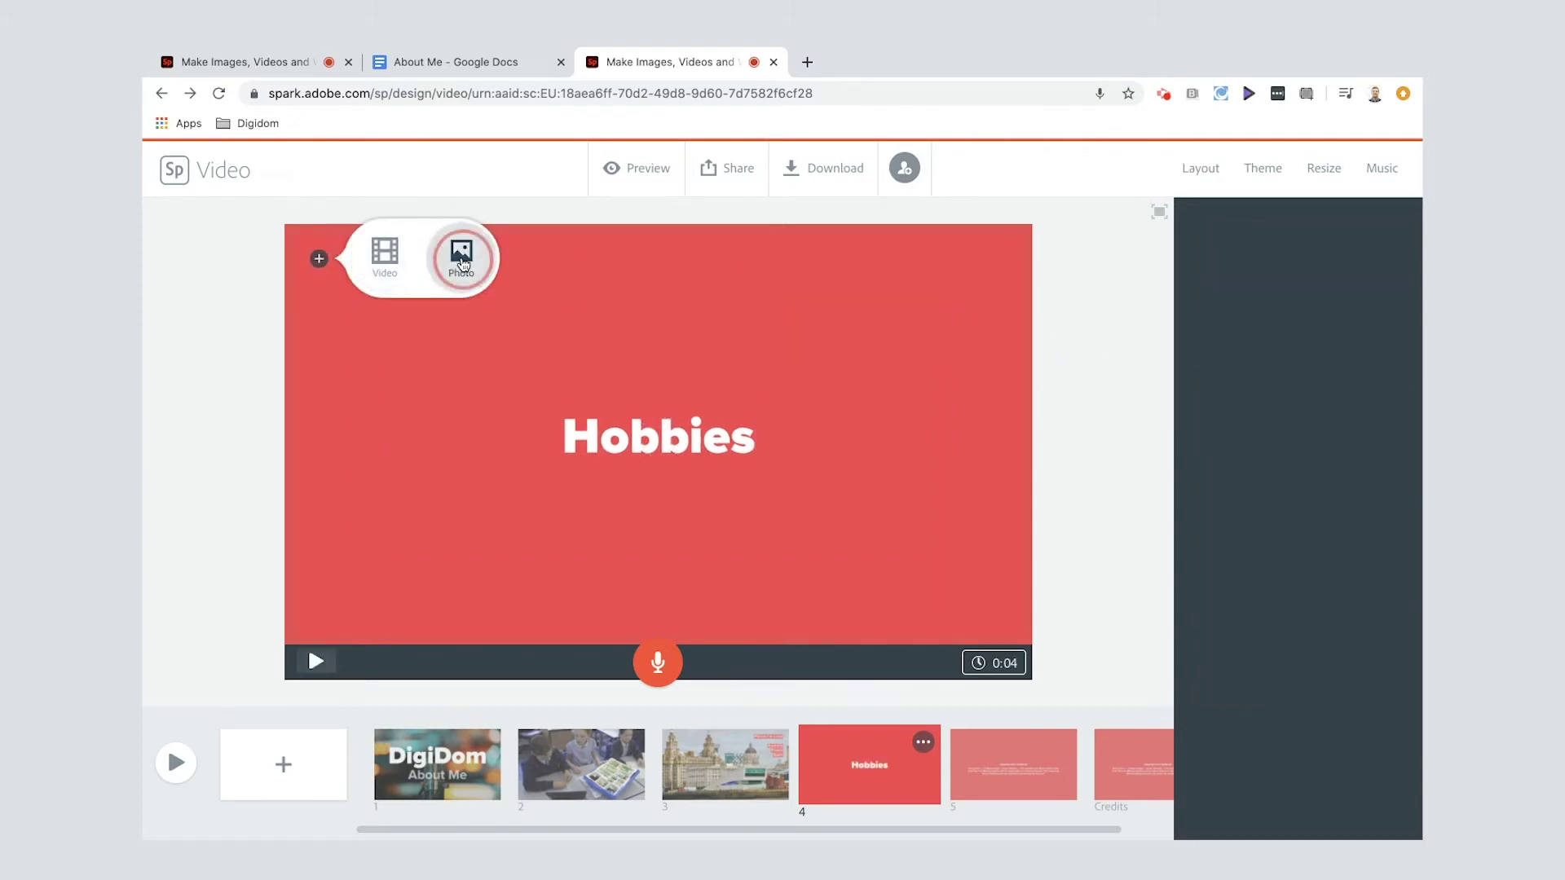
pyautogui.click(1193, 222)
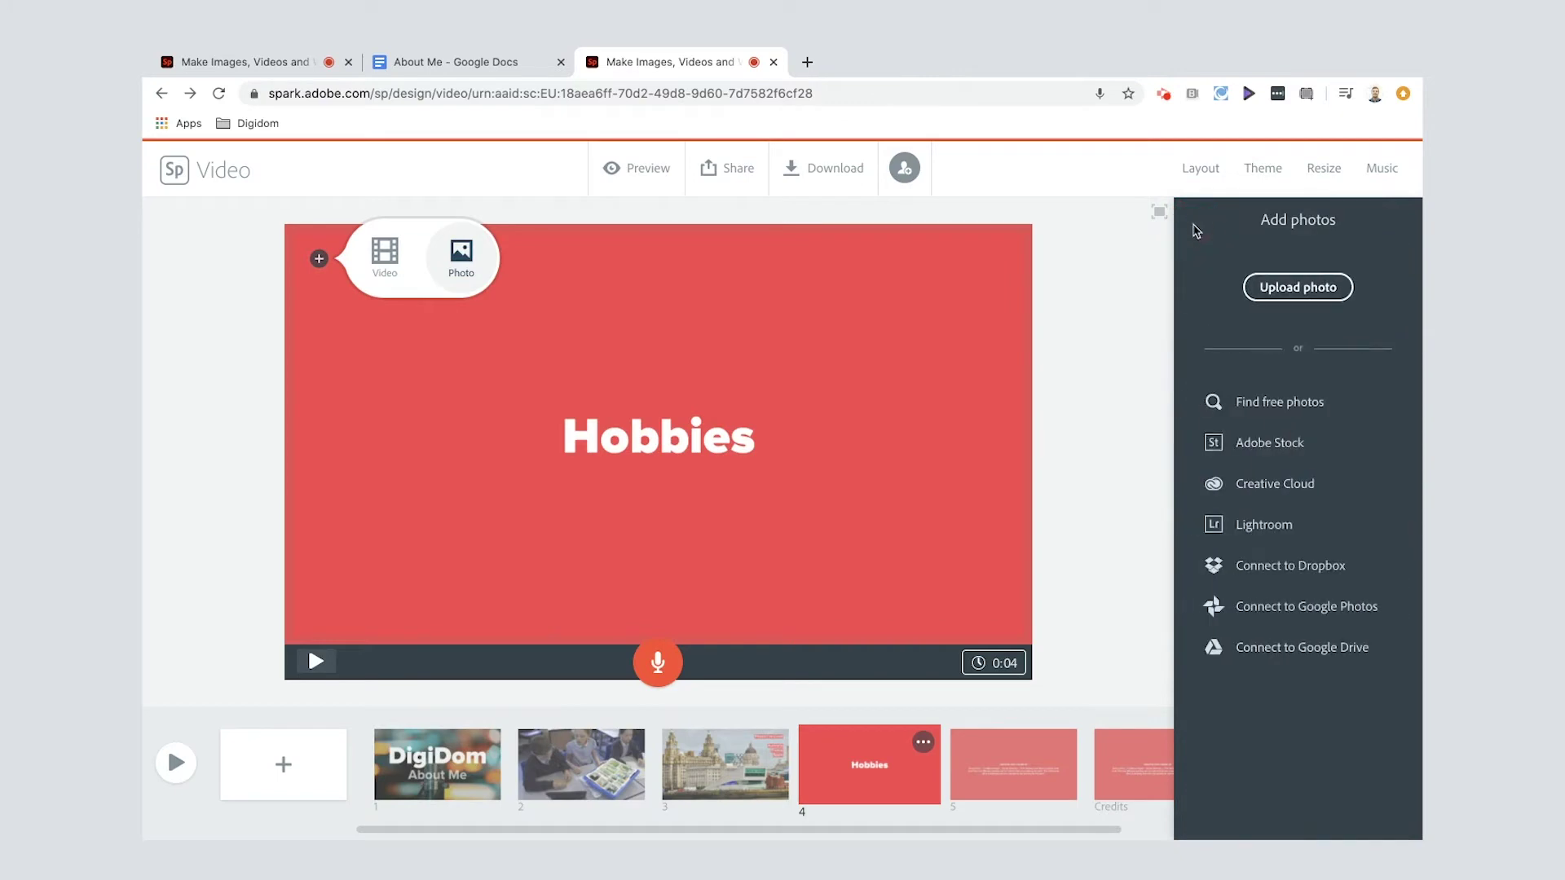
pyautogui.click(1298, 287)
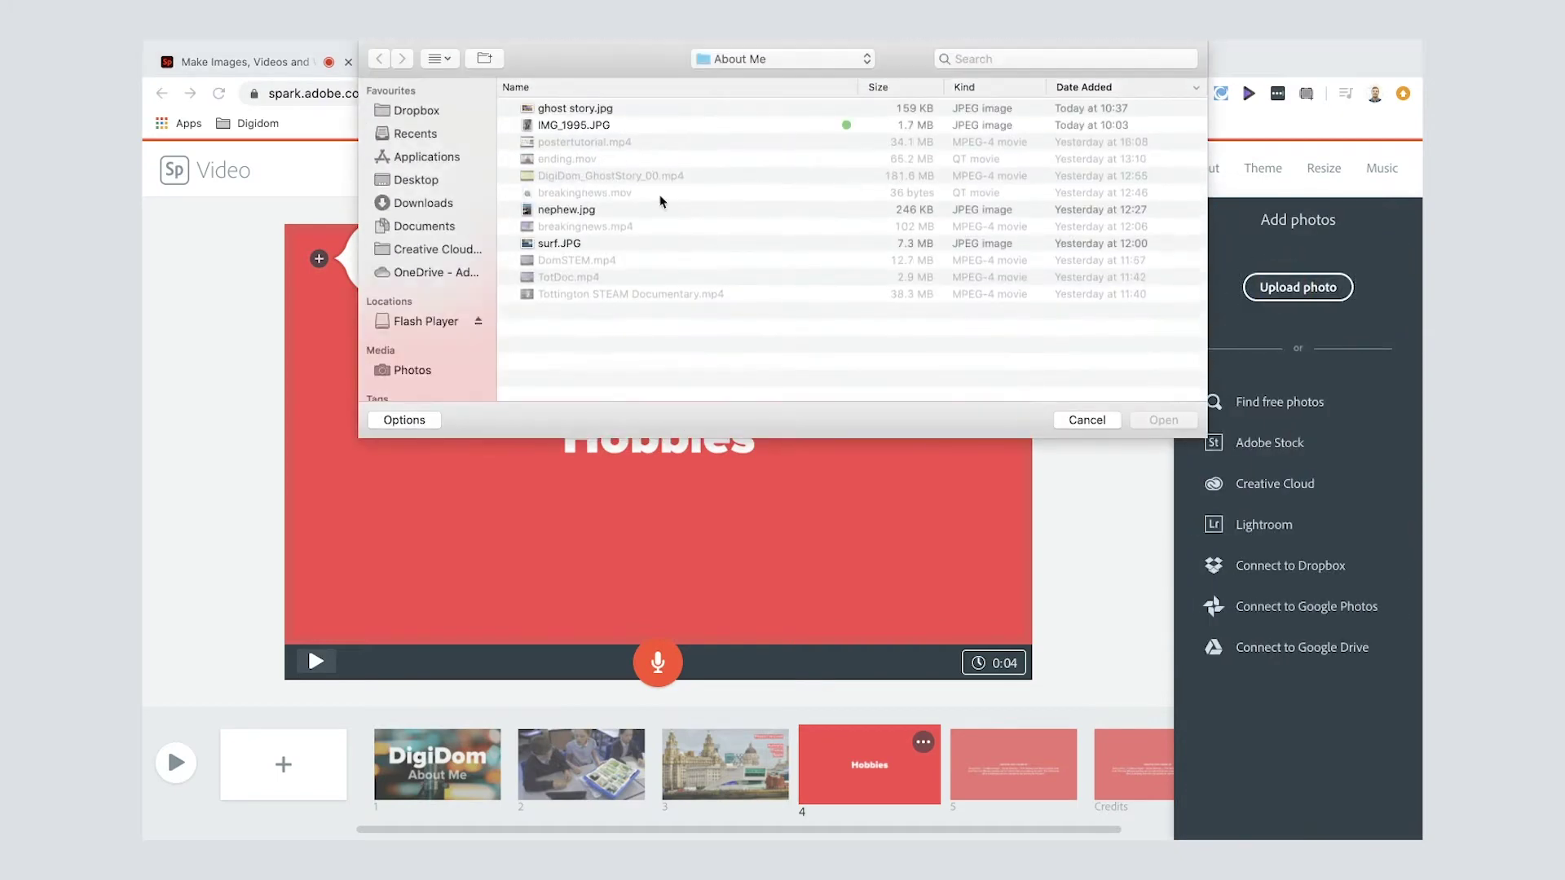
pyautogui.click(603, 244)
pyautogui.click(1142, 420)
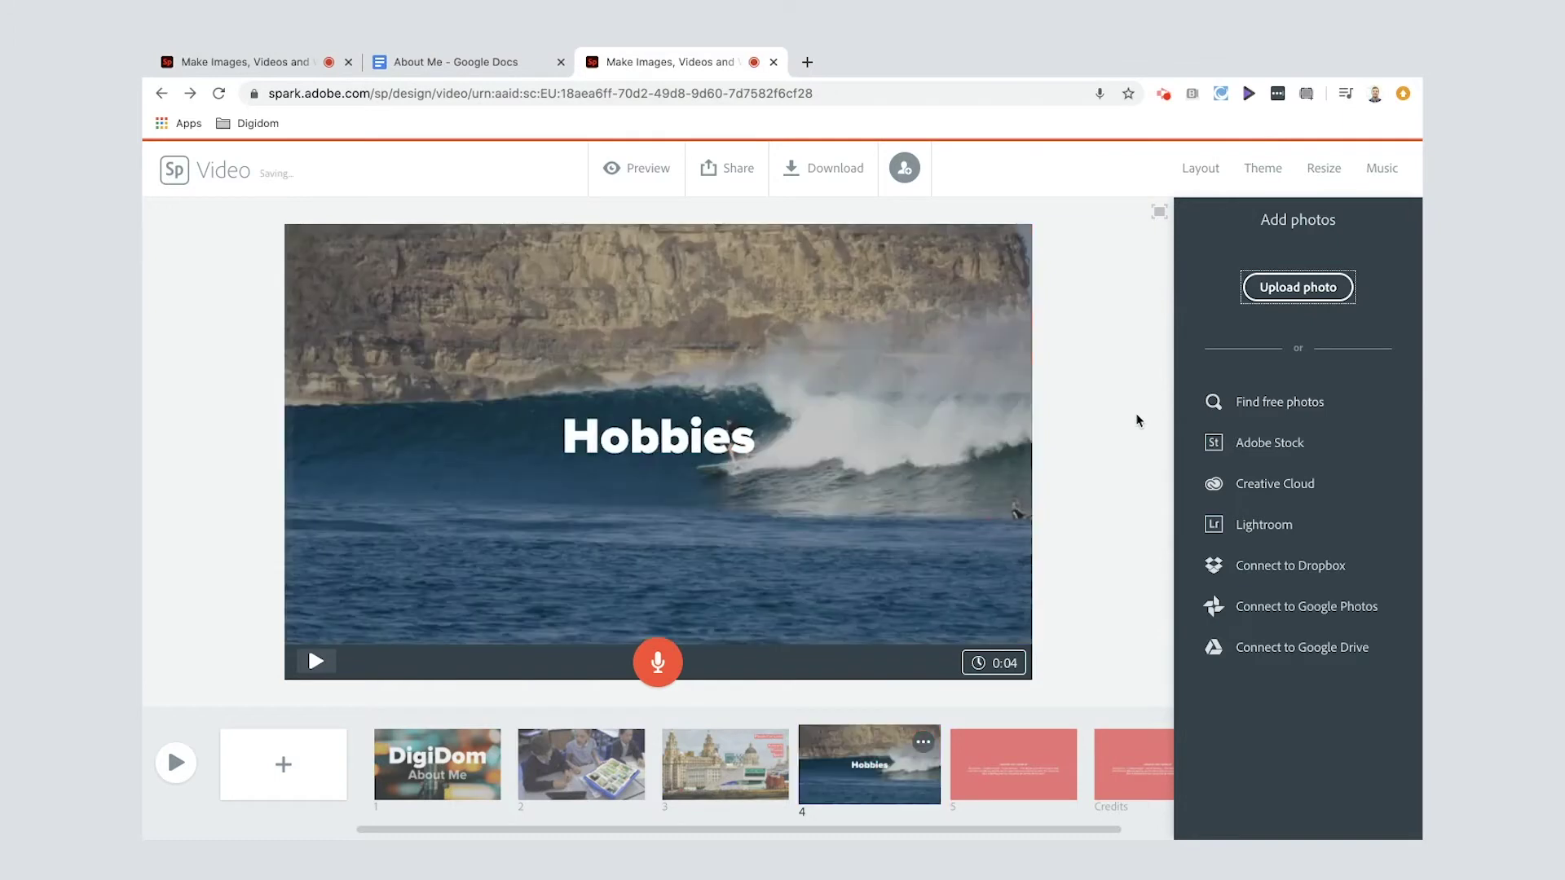
# Move the Hobbies title to the upper-left corner of the surf photo
pyautogui.click(664, 430)
pyautogui.moveTo(664, 431); pyautogui.dragTo(401, 275)
pyautogui.click(654, 433)
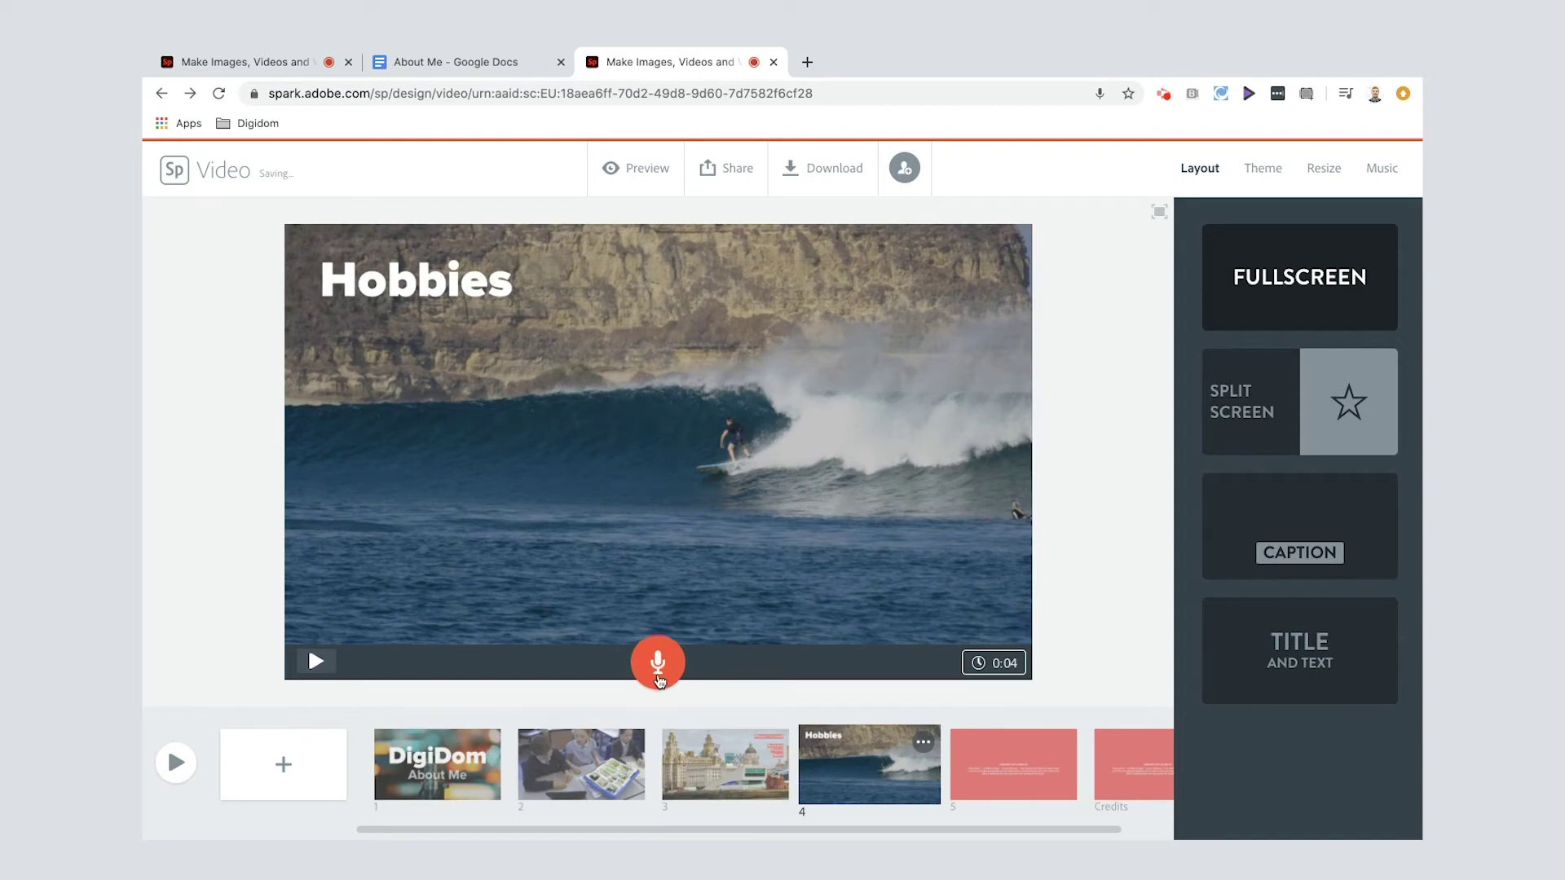
# Record the narration for the Hobbies slide and change its layout to Caption
pyautogui.moveTo(660, 681); pyautogui.dragTo(659, 681)
pyautogui.click(1295, 557)
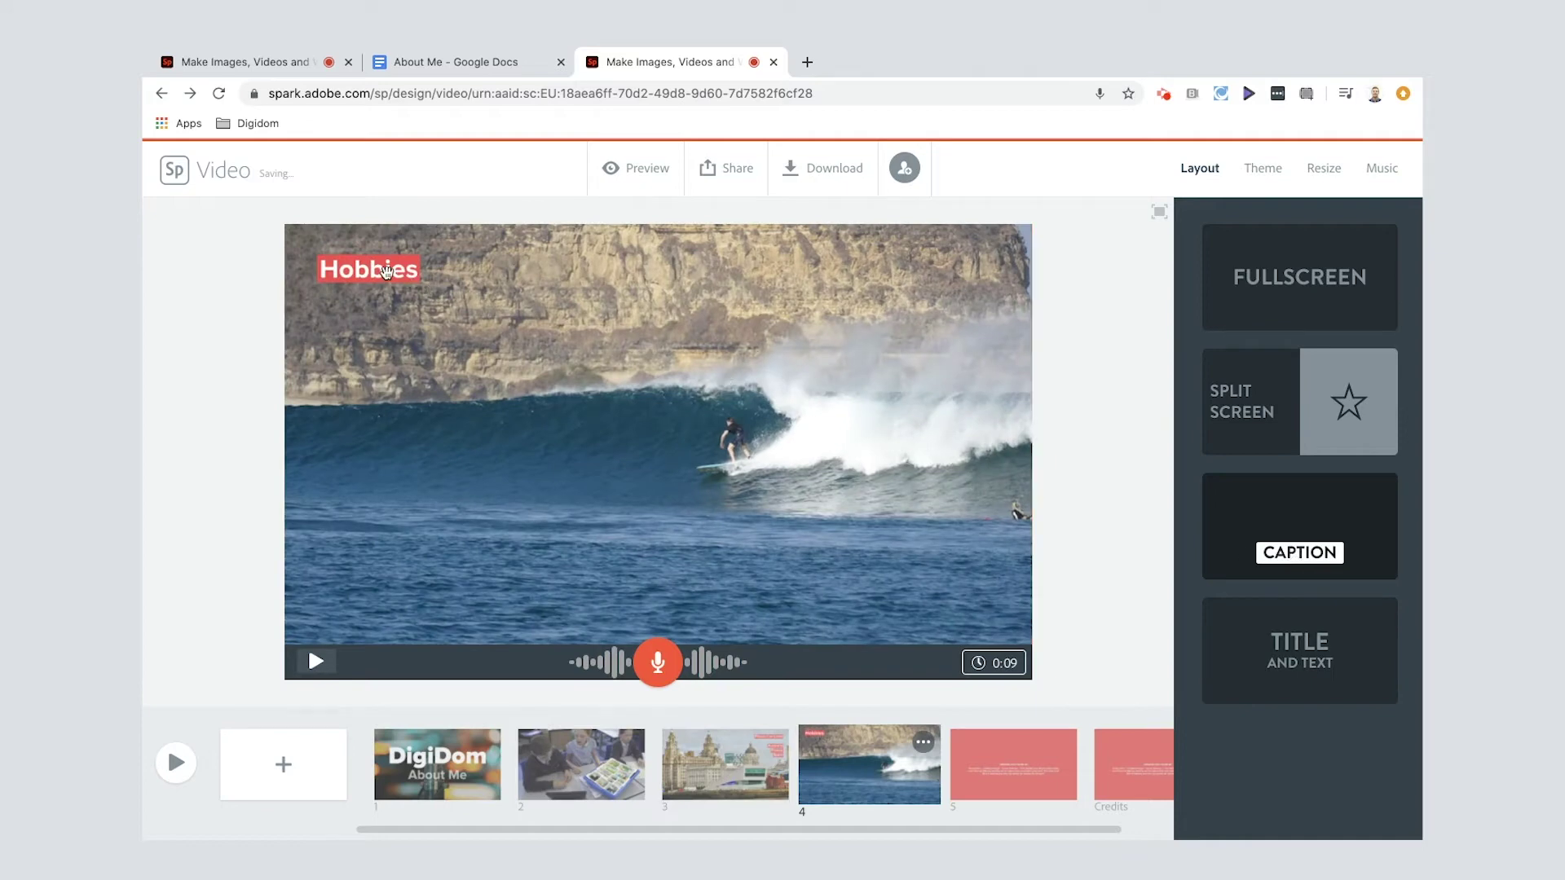
pyautogui.click(775, 784)
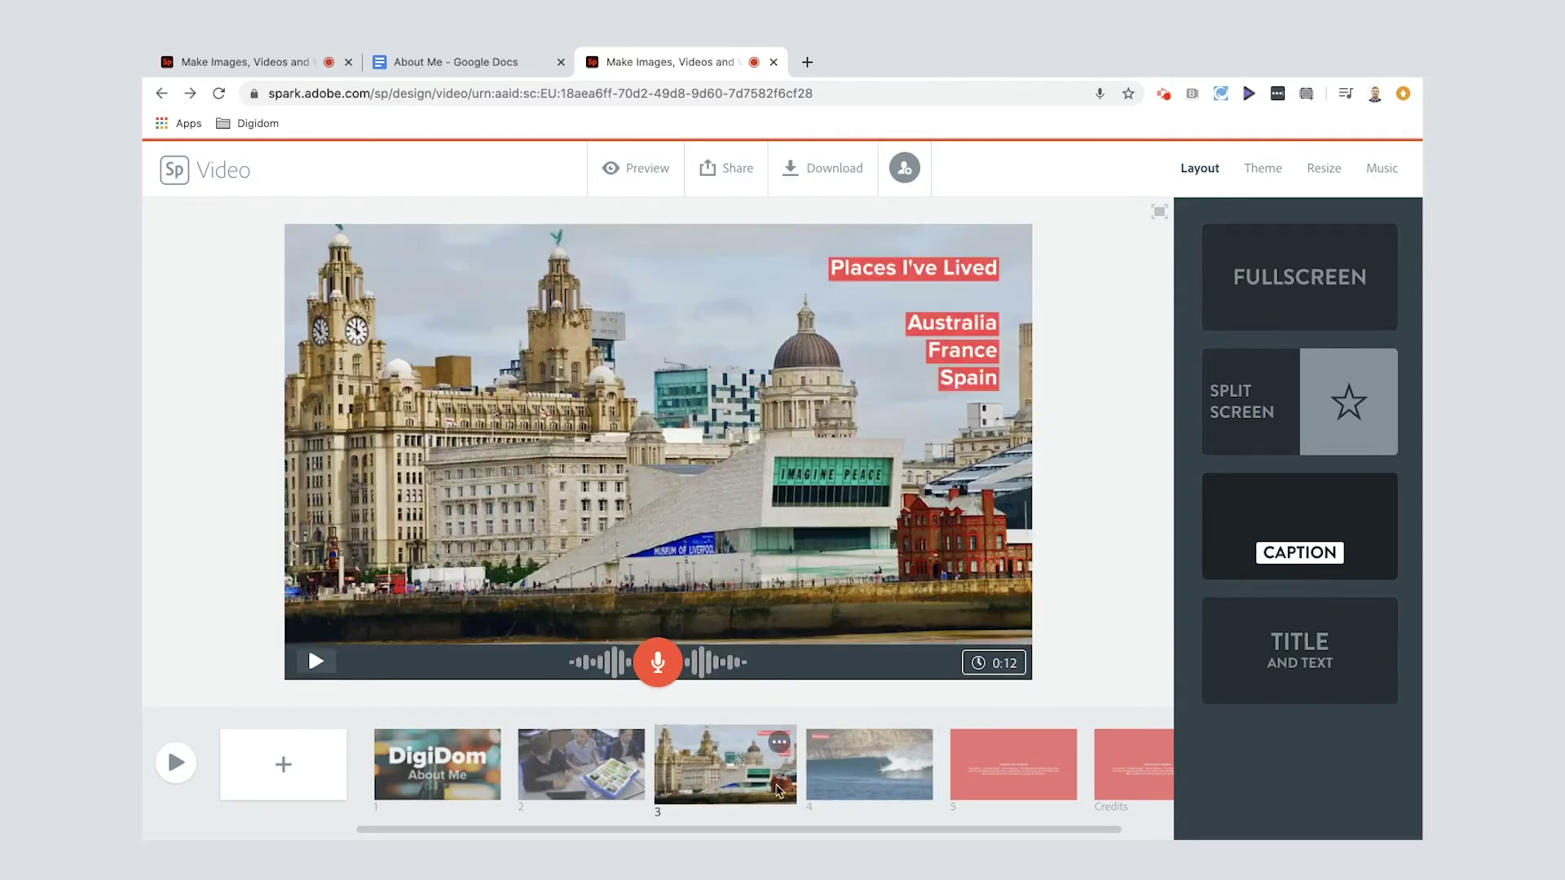
pyautogui.click(866, 774)
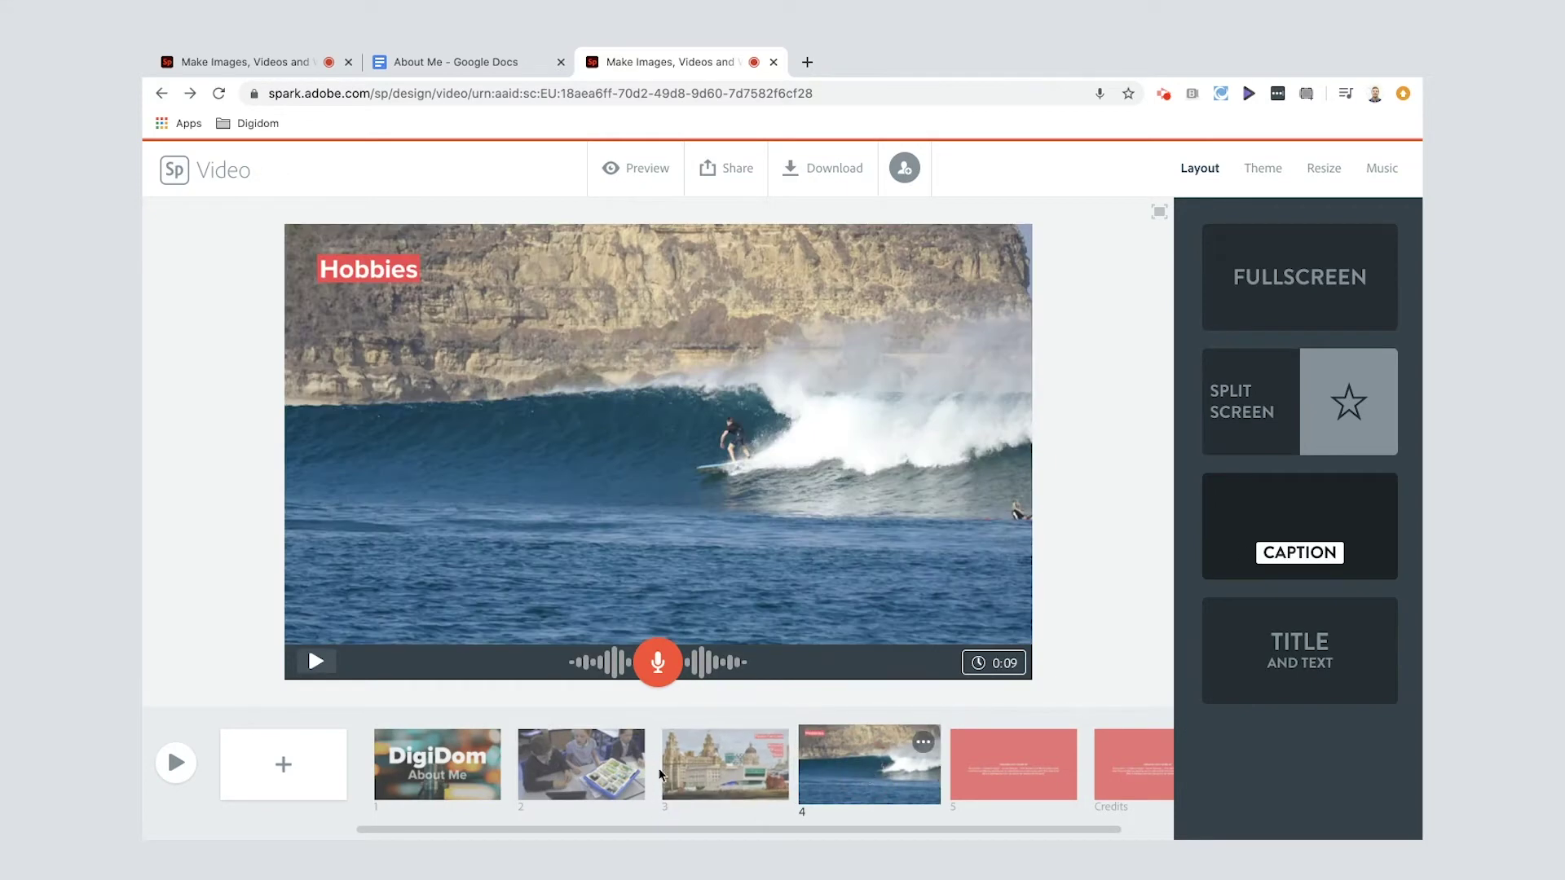
# Add a slide after the Hobbies slide and check the swimming paragraph in the Google Docs script for its content
pyautogui.click(281, 766)
pyautogui.click(392, 64)
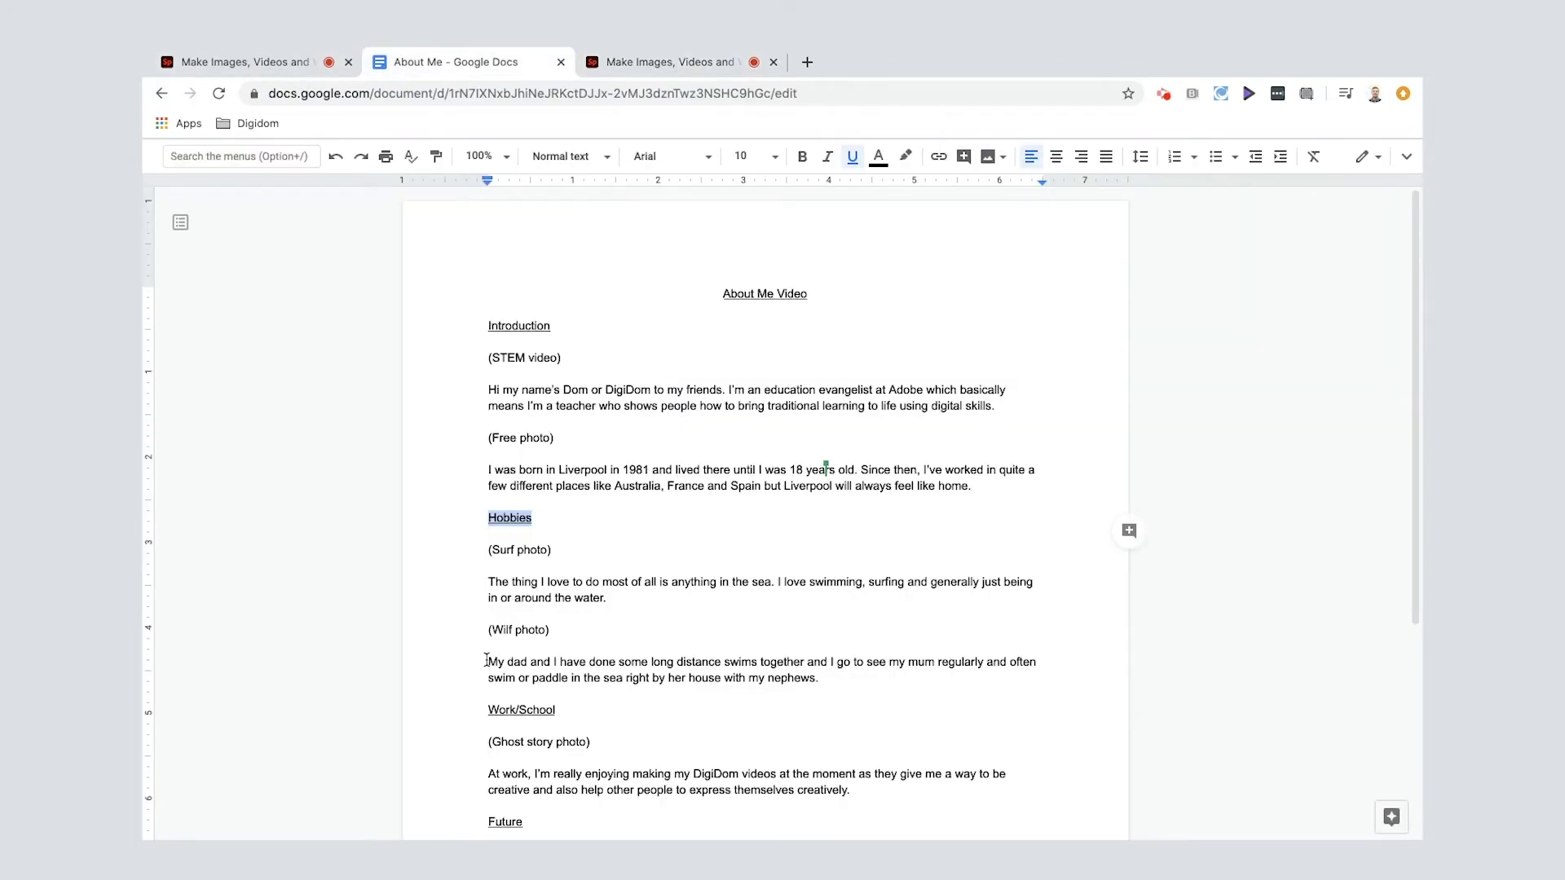
pyautogui.click(635, 63)
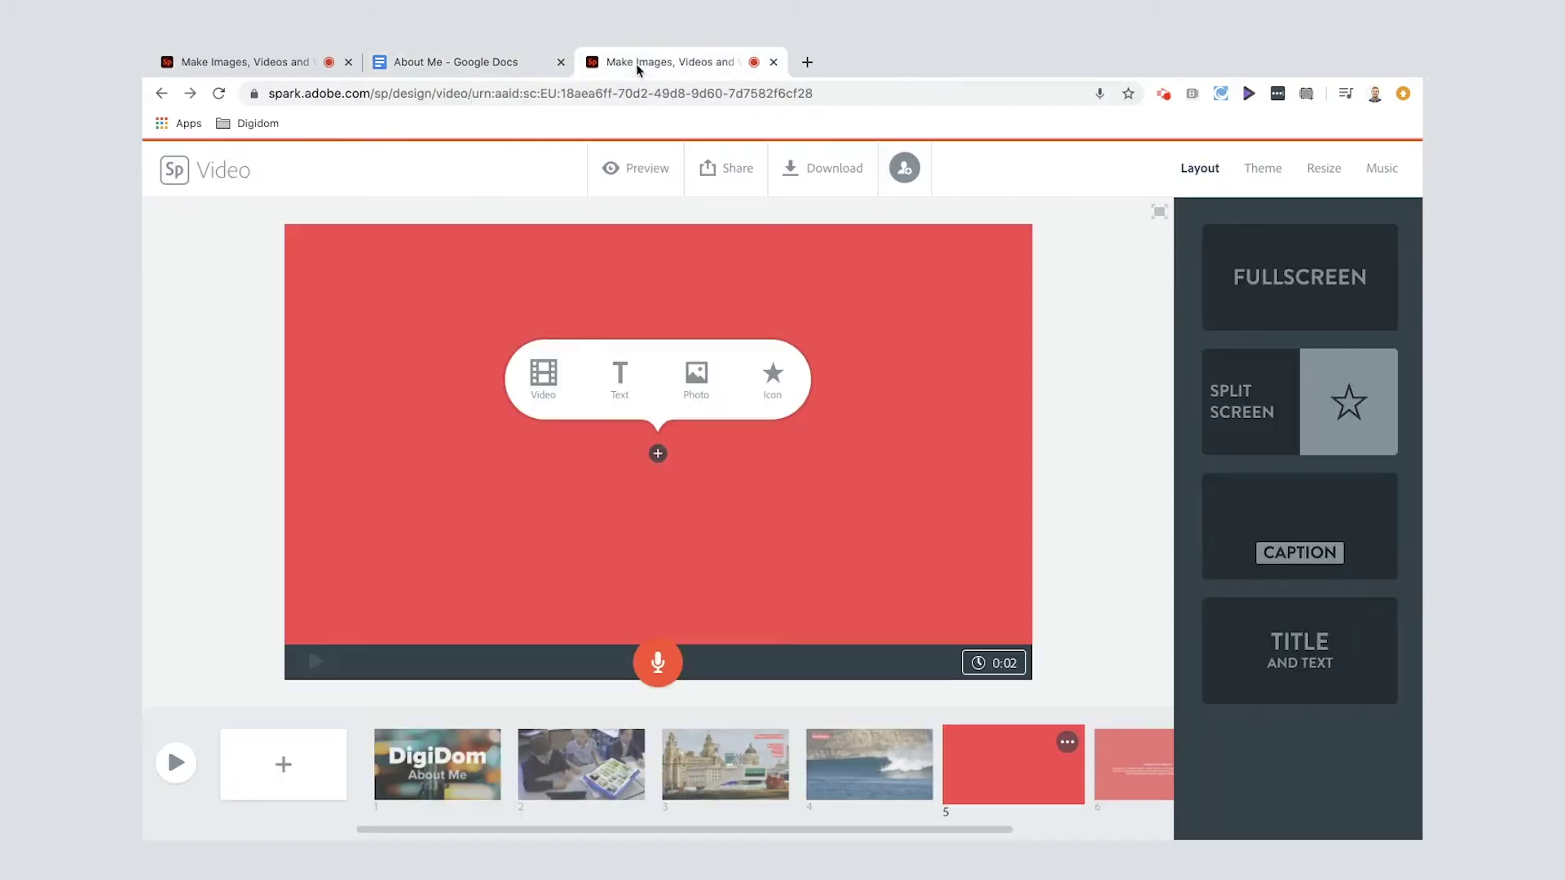
# Upload IMG_1995.JPG to the fifth slide, then enlarge the photo and shift it down to frame the child on the man's shoulders
pyautogui.click(697, 375)
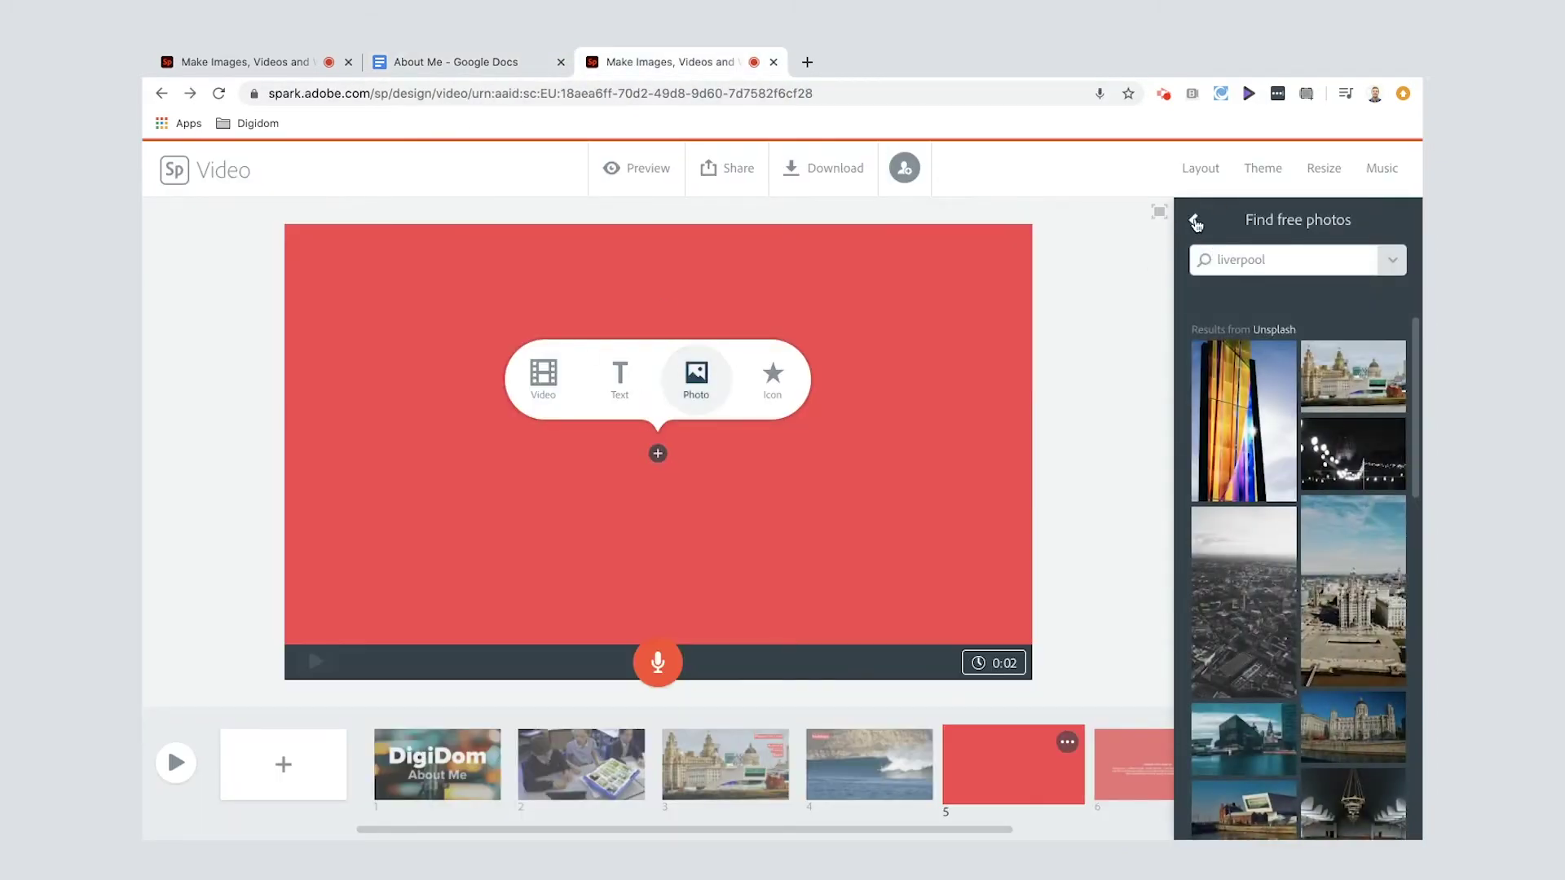
pyautogui.click(1195, 222)
pyautogui.click(1298, 287)
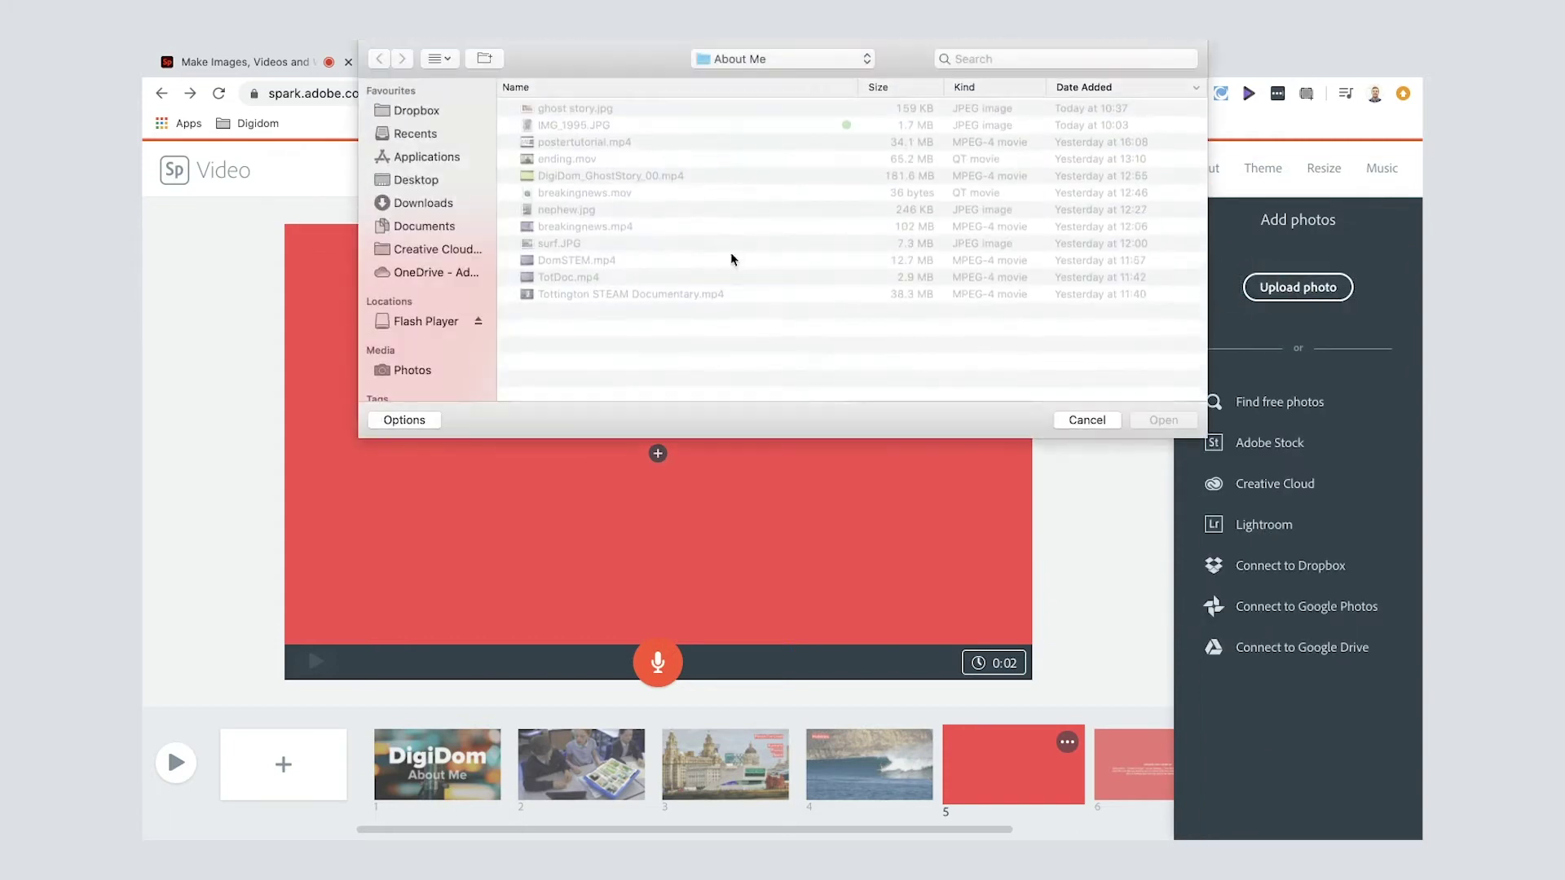
pyautogui.click(585, 130)
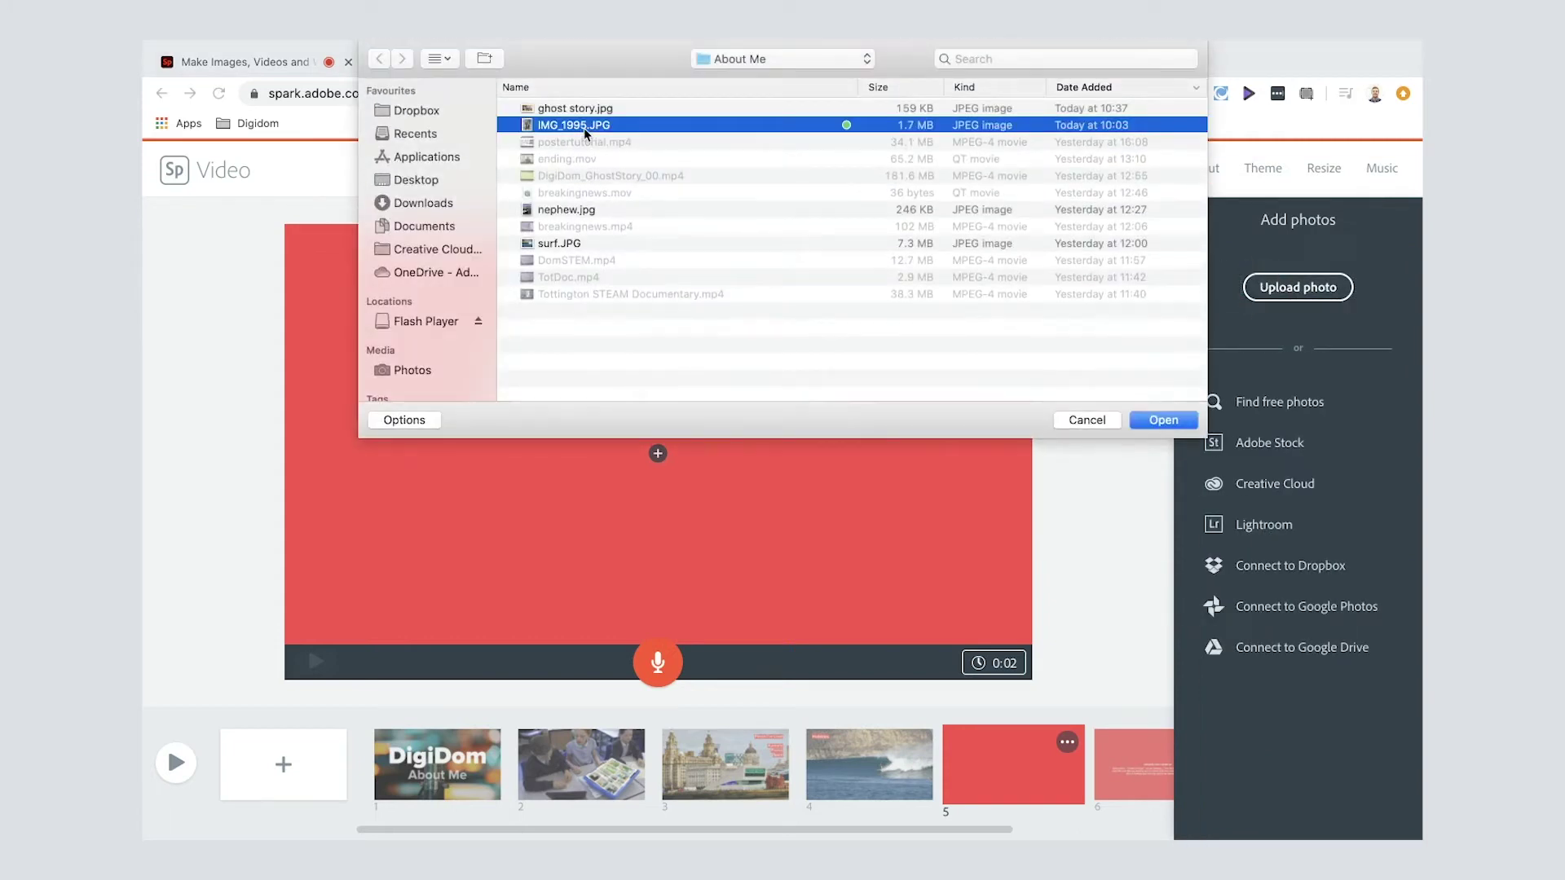
pyautogui.click(1164, 420)
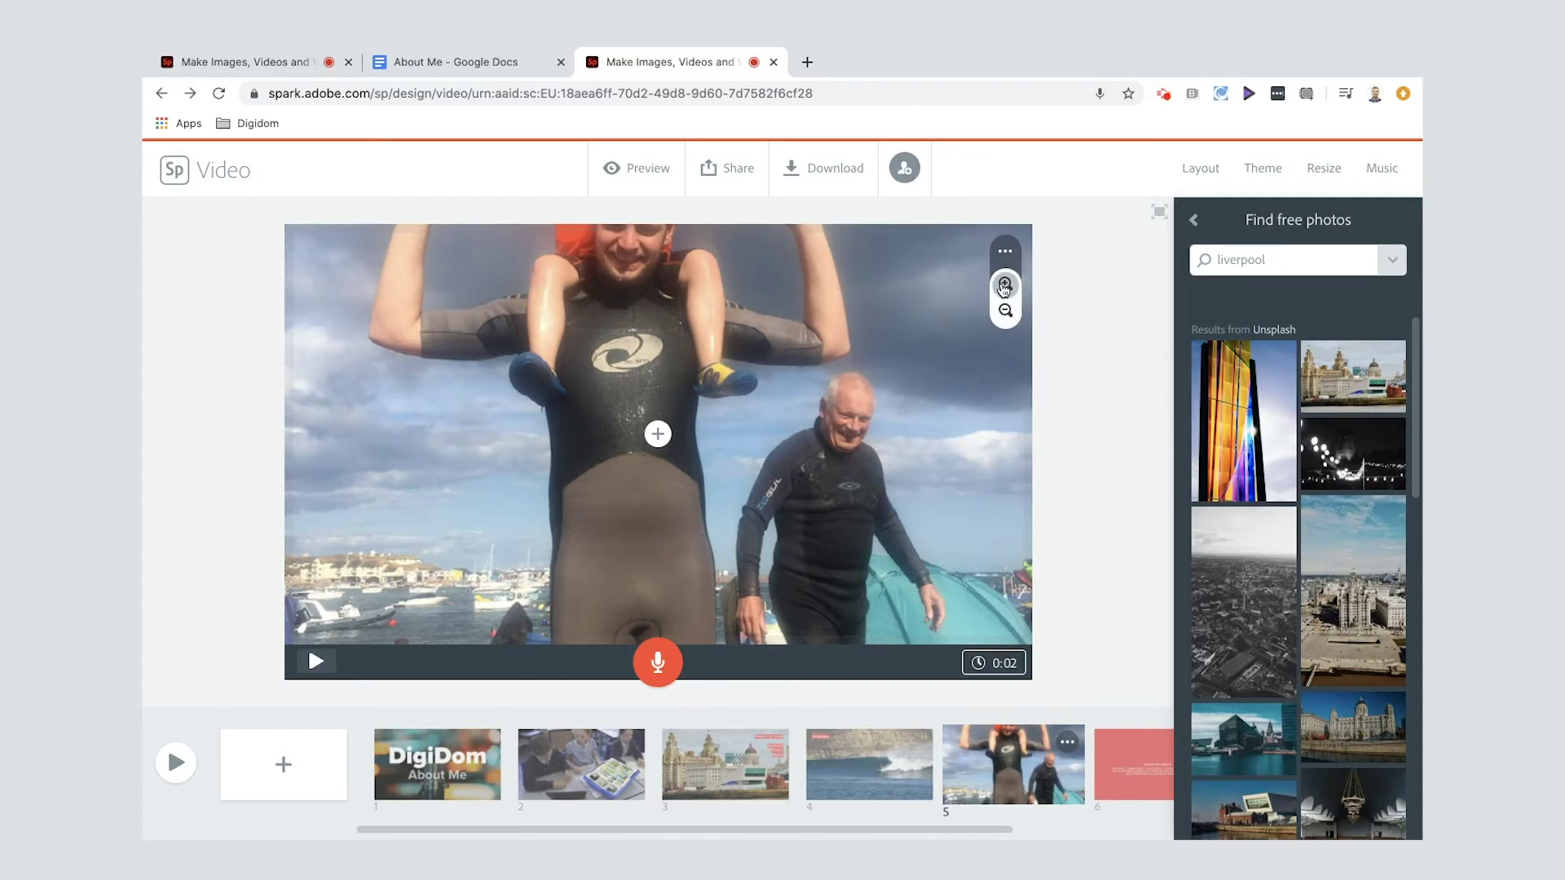
pyautogui.click(1006, 283)
pyautogui.moveTo(891, 316); pyautogui.dragTo(862, 505)
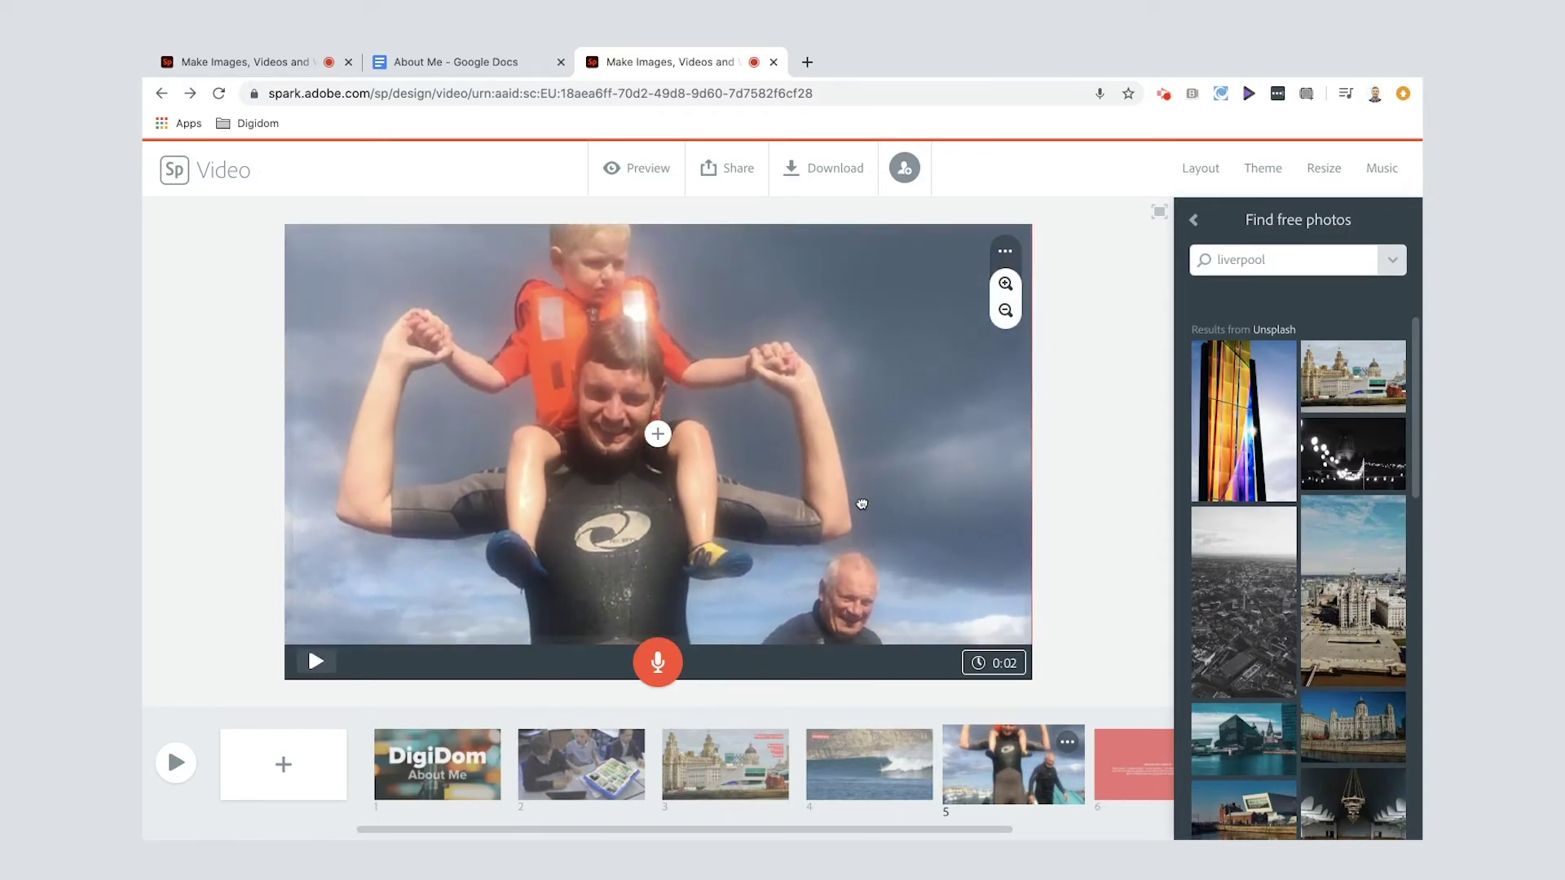
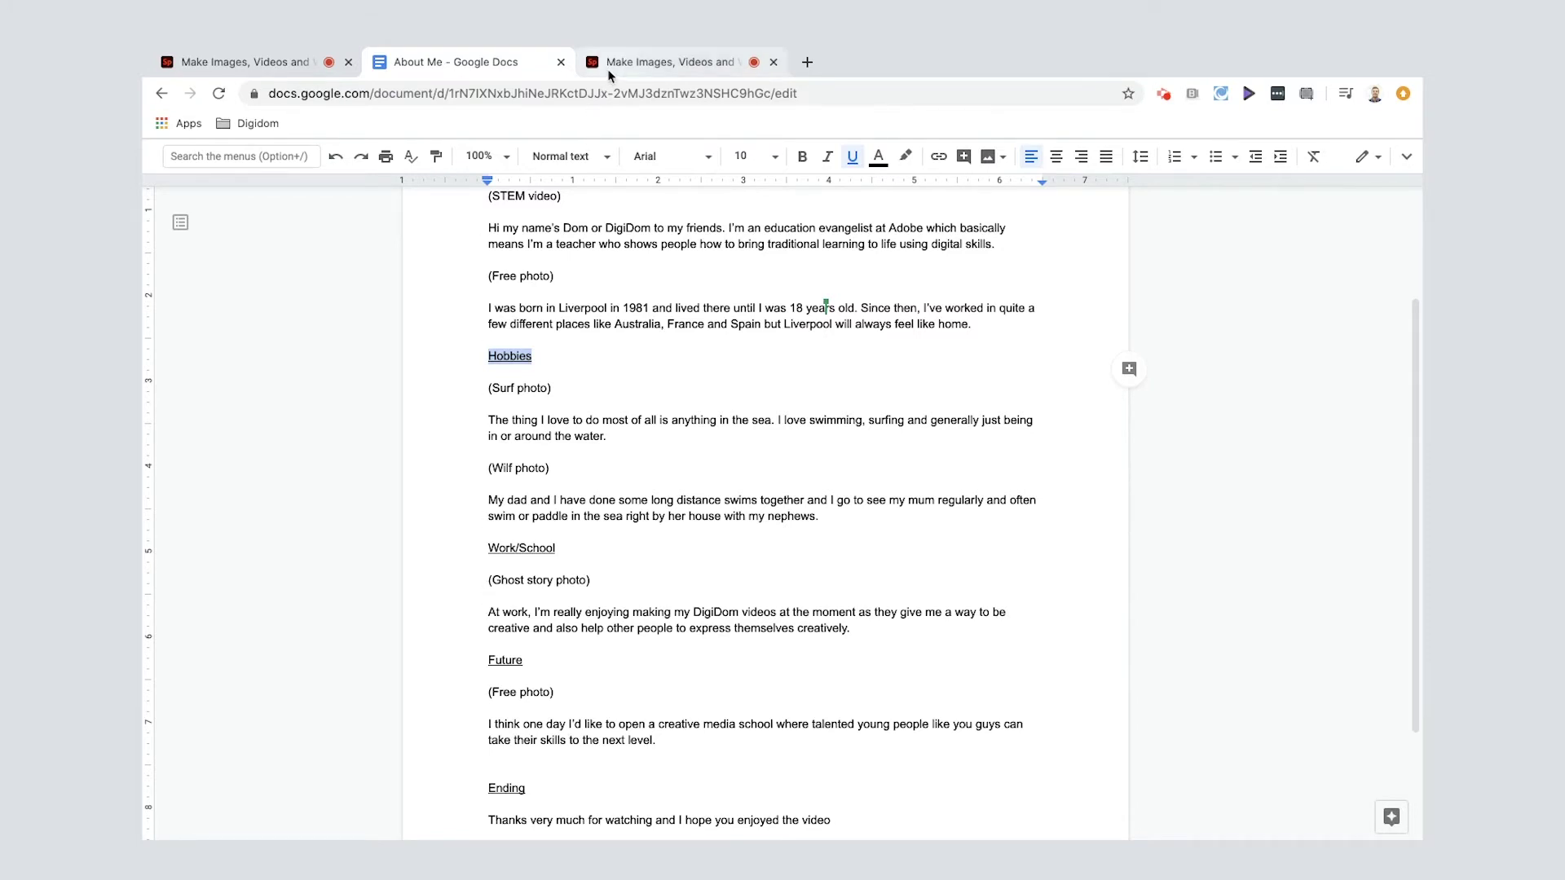
# Return to the Adobe Spark video, title the sixth slide "Work" and change its layout to Caption
pyautogui.click(676, 62)
pyautogui.click(635, 388)
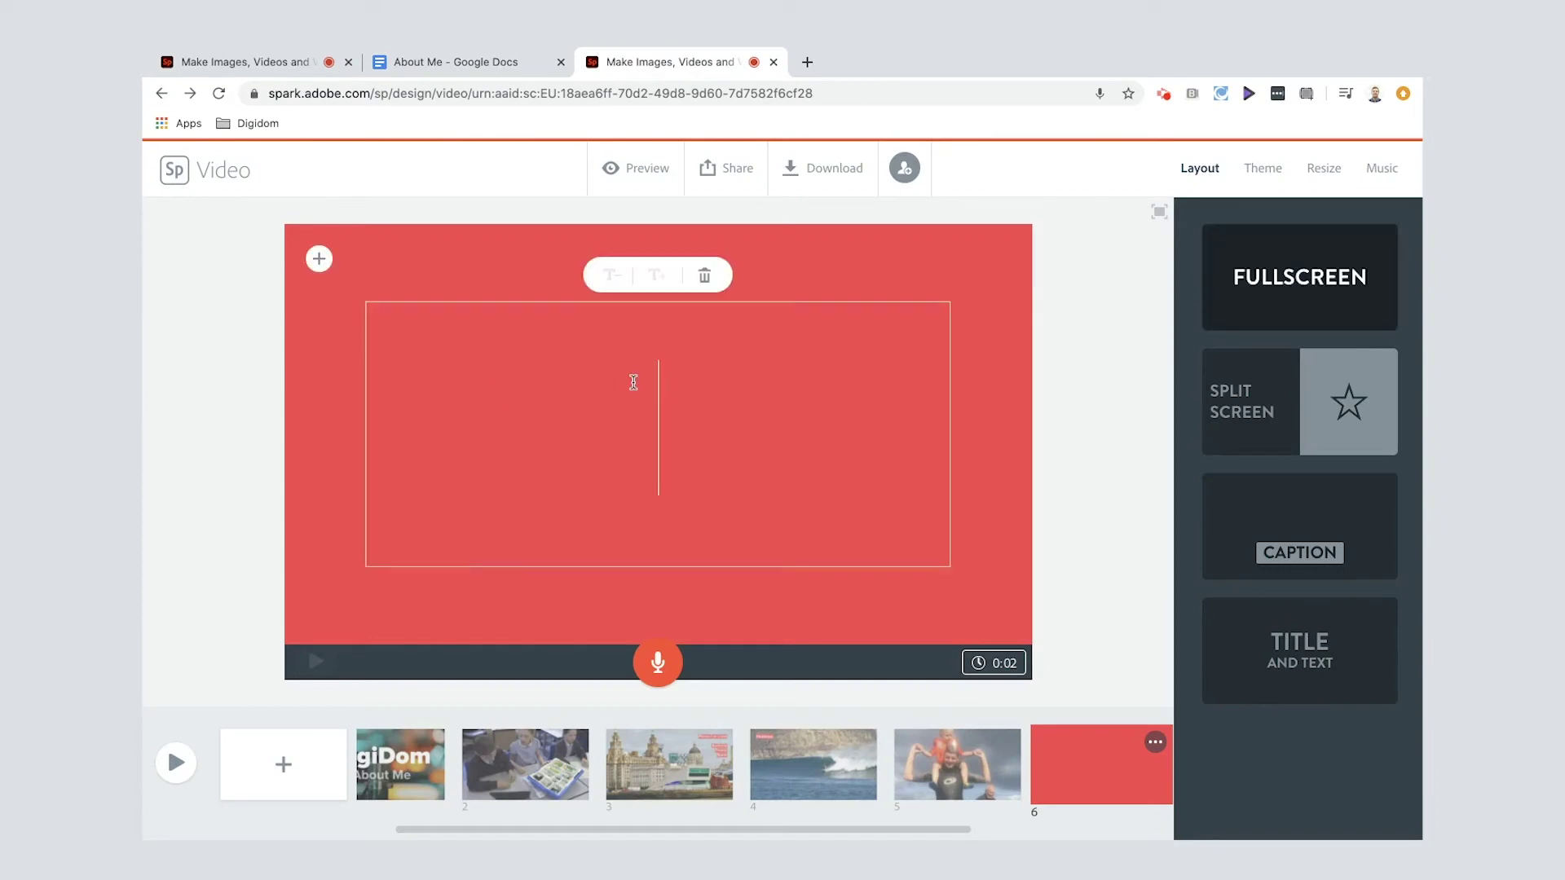
pyautogui.write('O')
pyautogui.press('BackSpace')
pyautogui.write('WORK')
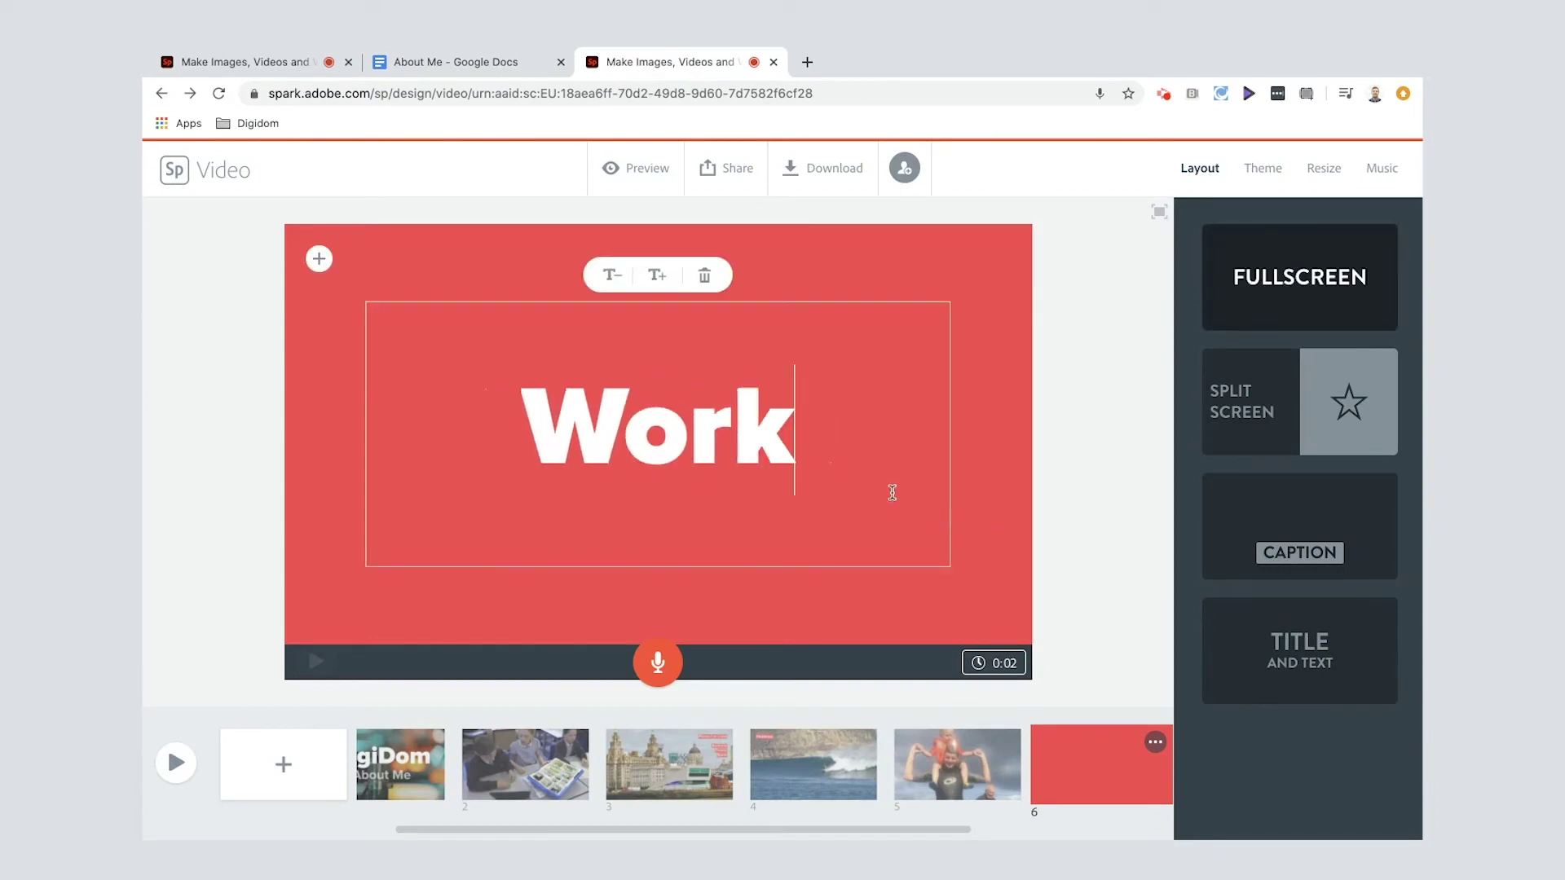
pyautogui.click(1307, 555)
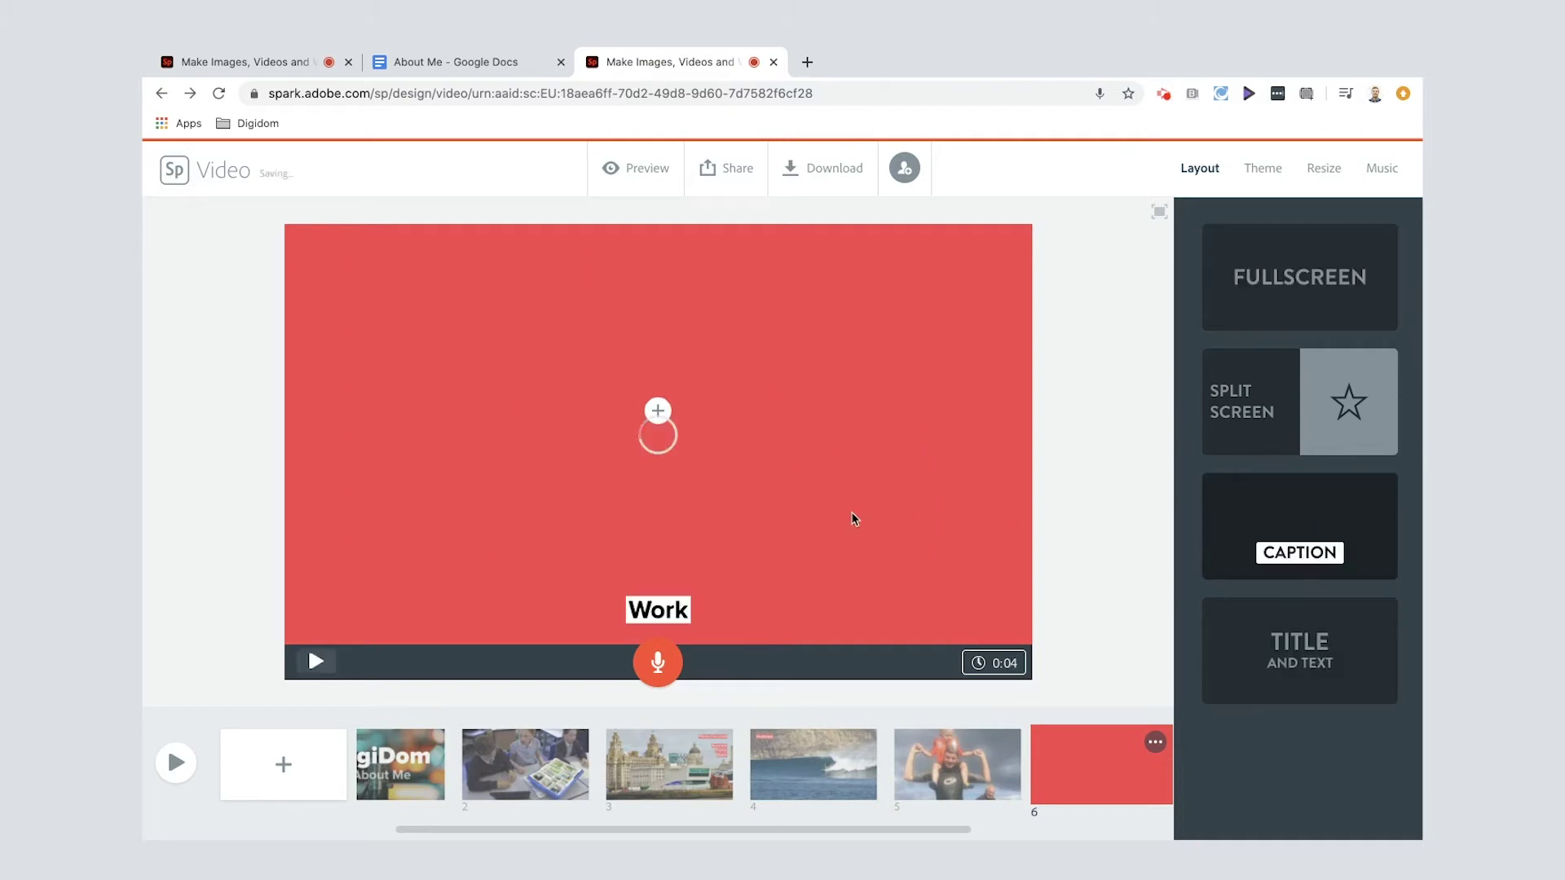
# Upload ghost story.jpg as the Work slide's photo and move the Work title to the photo's upper-left corner
pyautogui.click(654, 411)
pyautogui.click(657, 350)
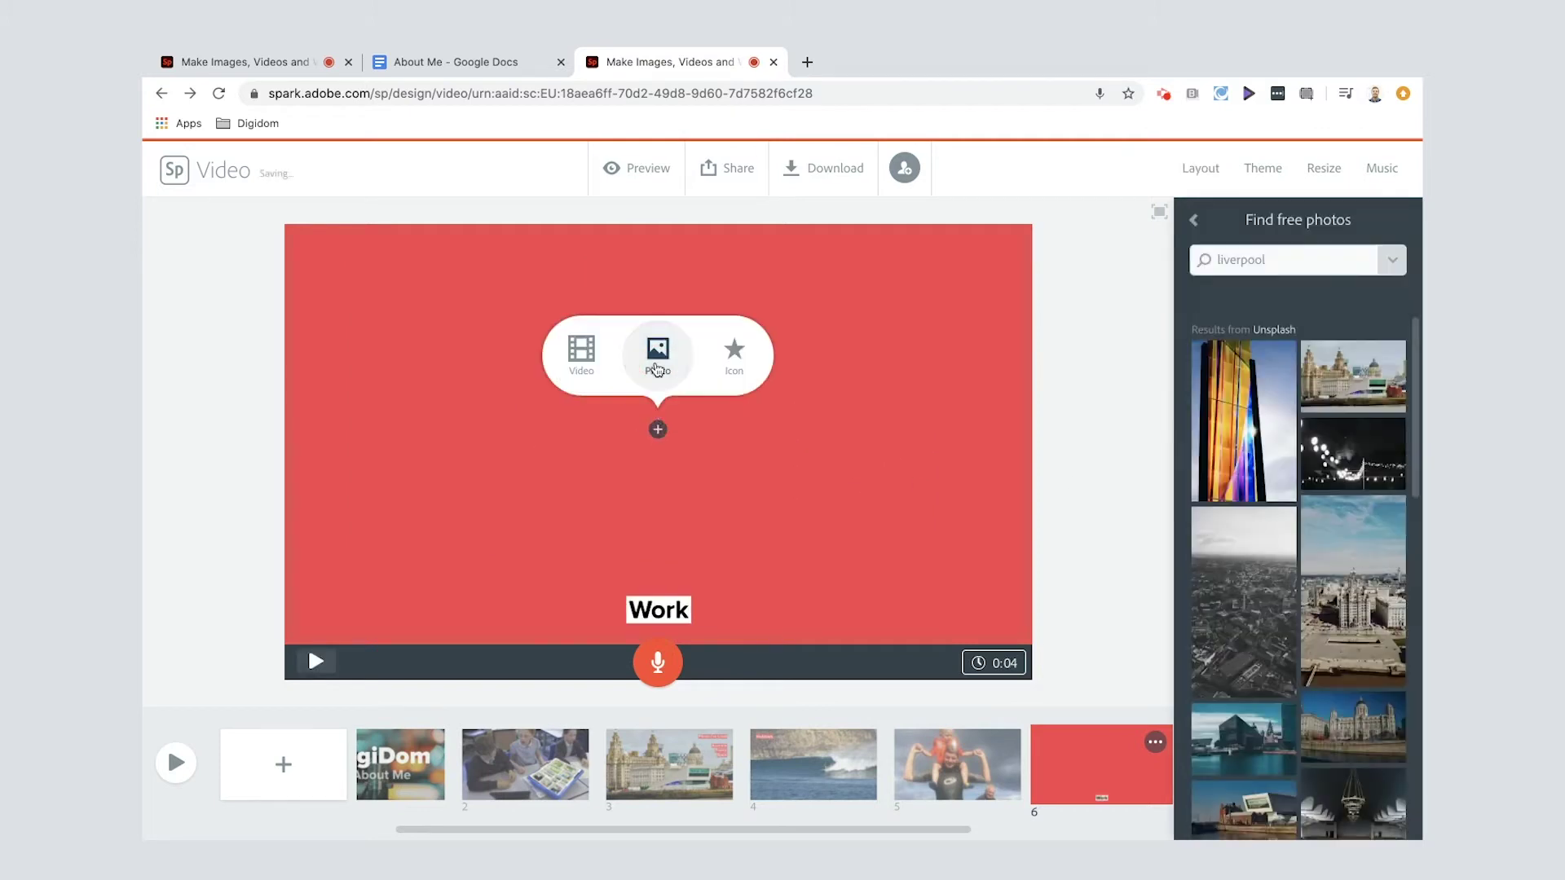
pyautogui.click(1196, 221)
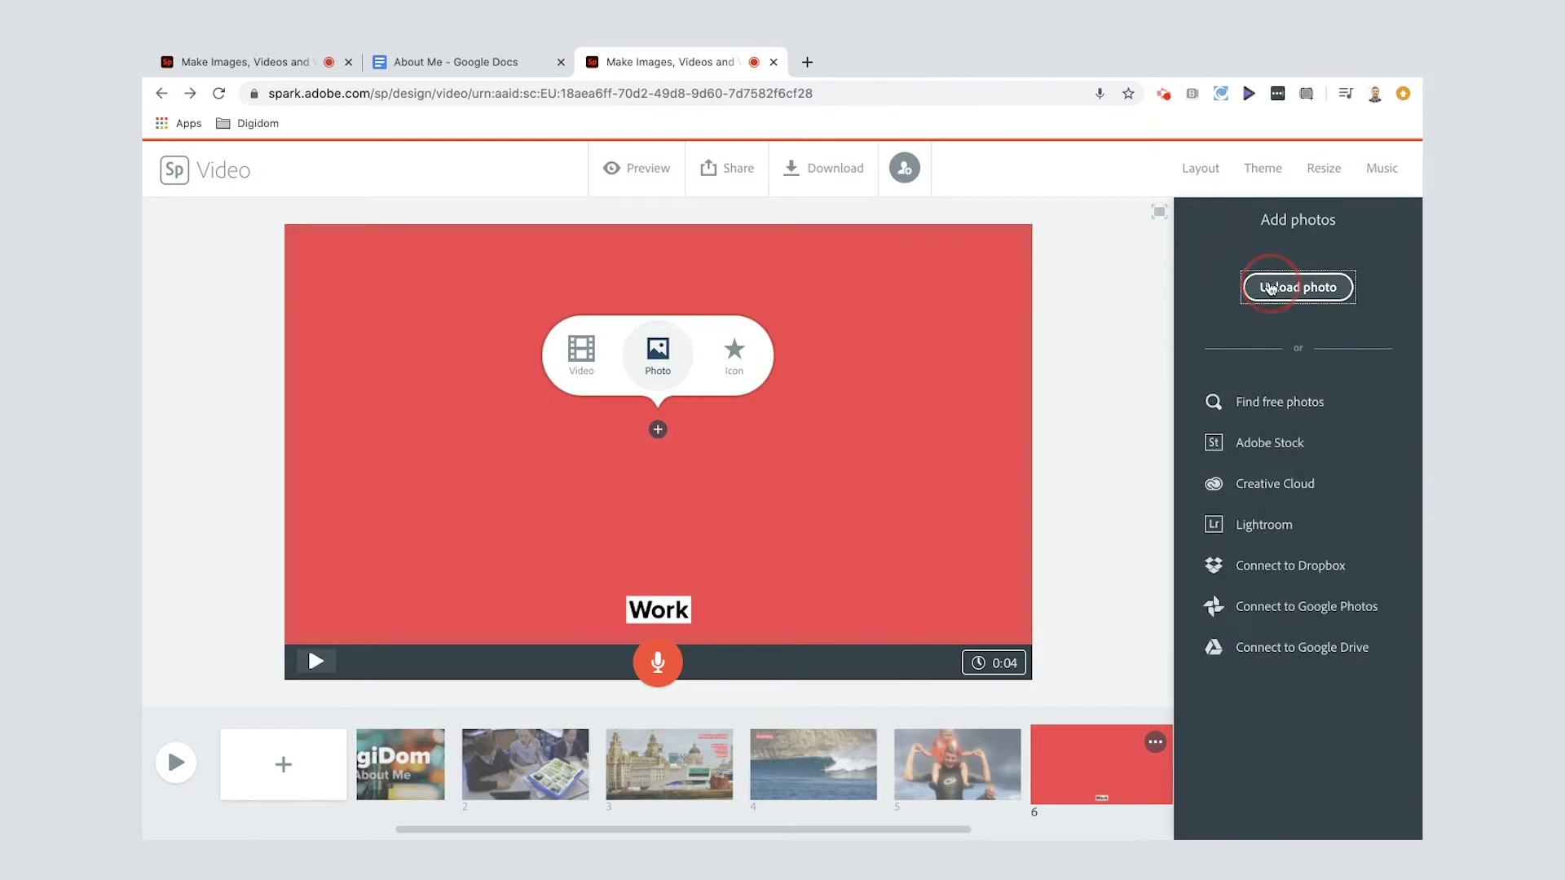
pyautogui.click(1298, 287)
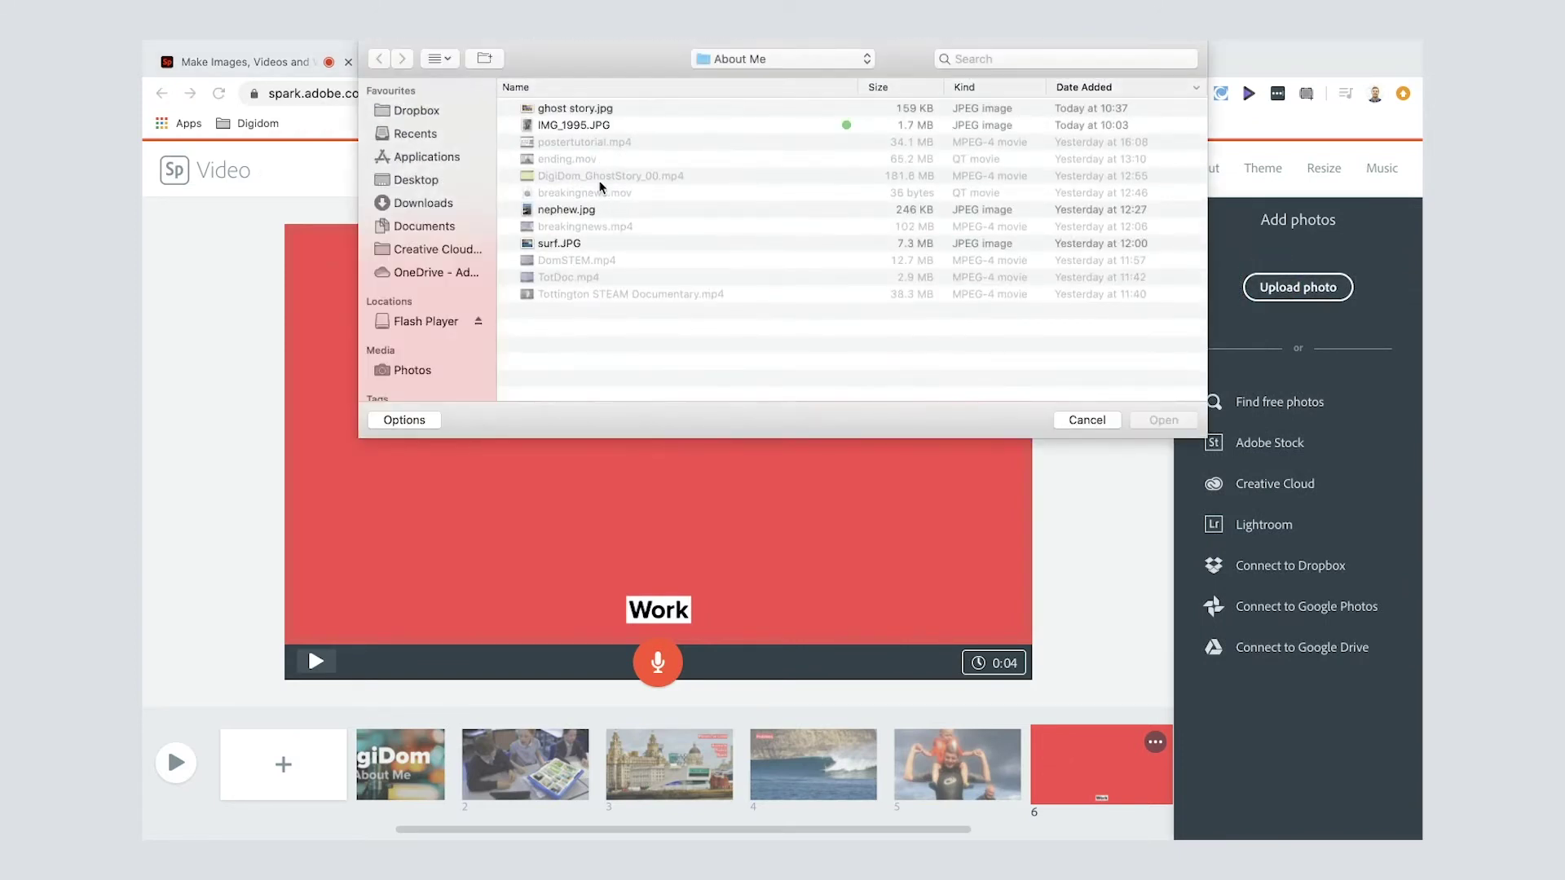
pyautogui.click(576, 111)
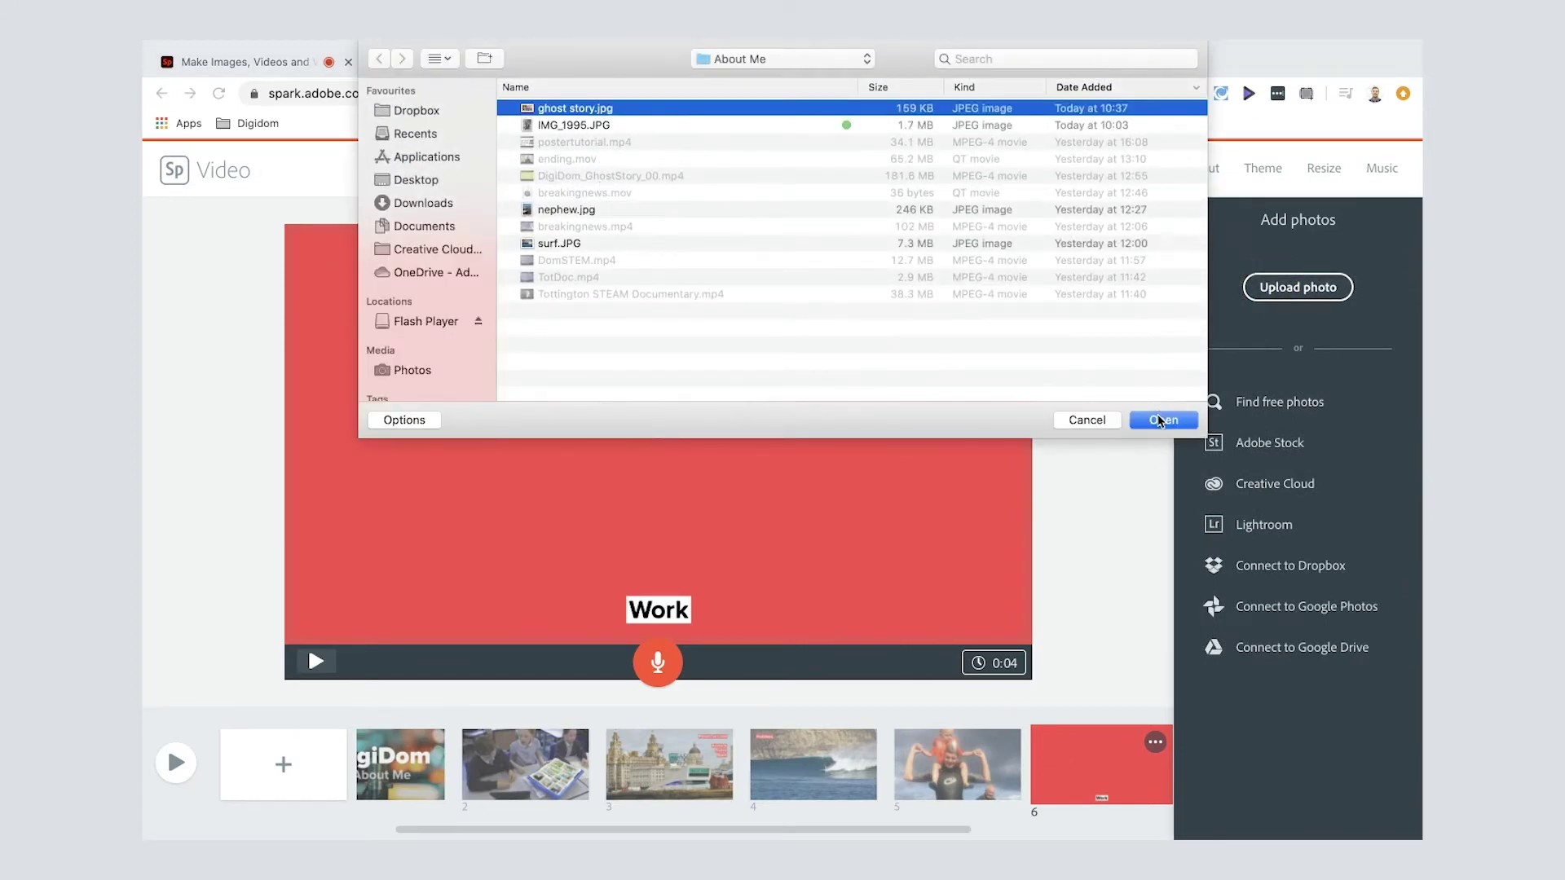
pyautogui.click(1163, 420)
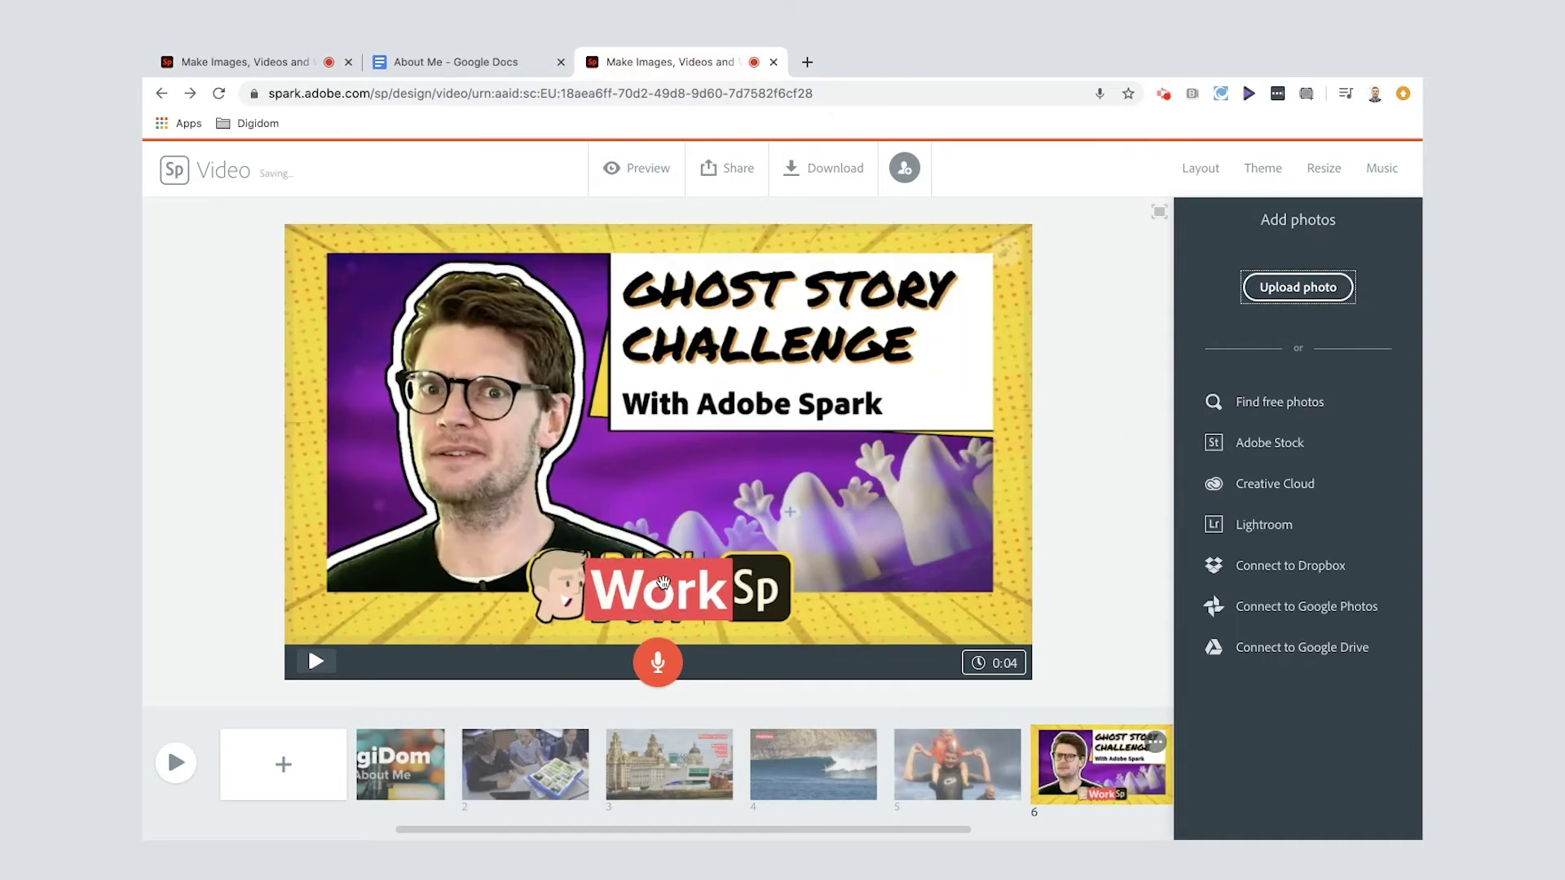
pyautogui.moveTo(664, 584); pyautogui.dragTo(361, 279)
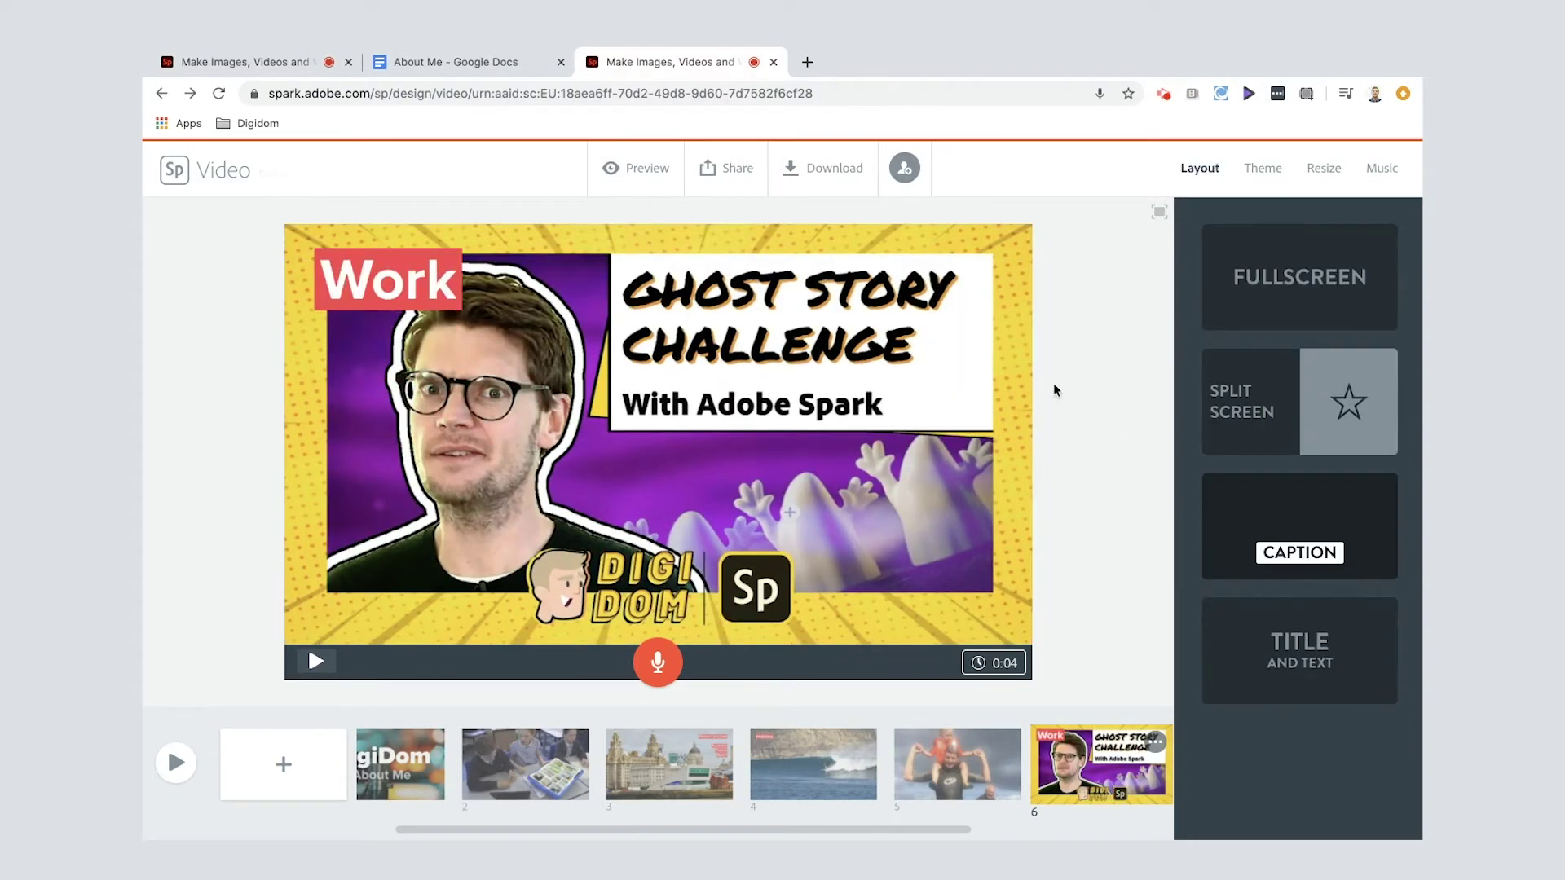
# Record the narration for the Work slide, play part of it back, and record it again
pyautogui.click(657, 663)
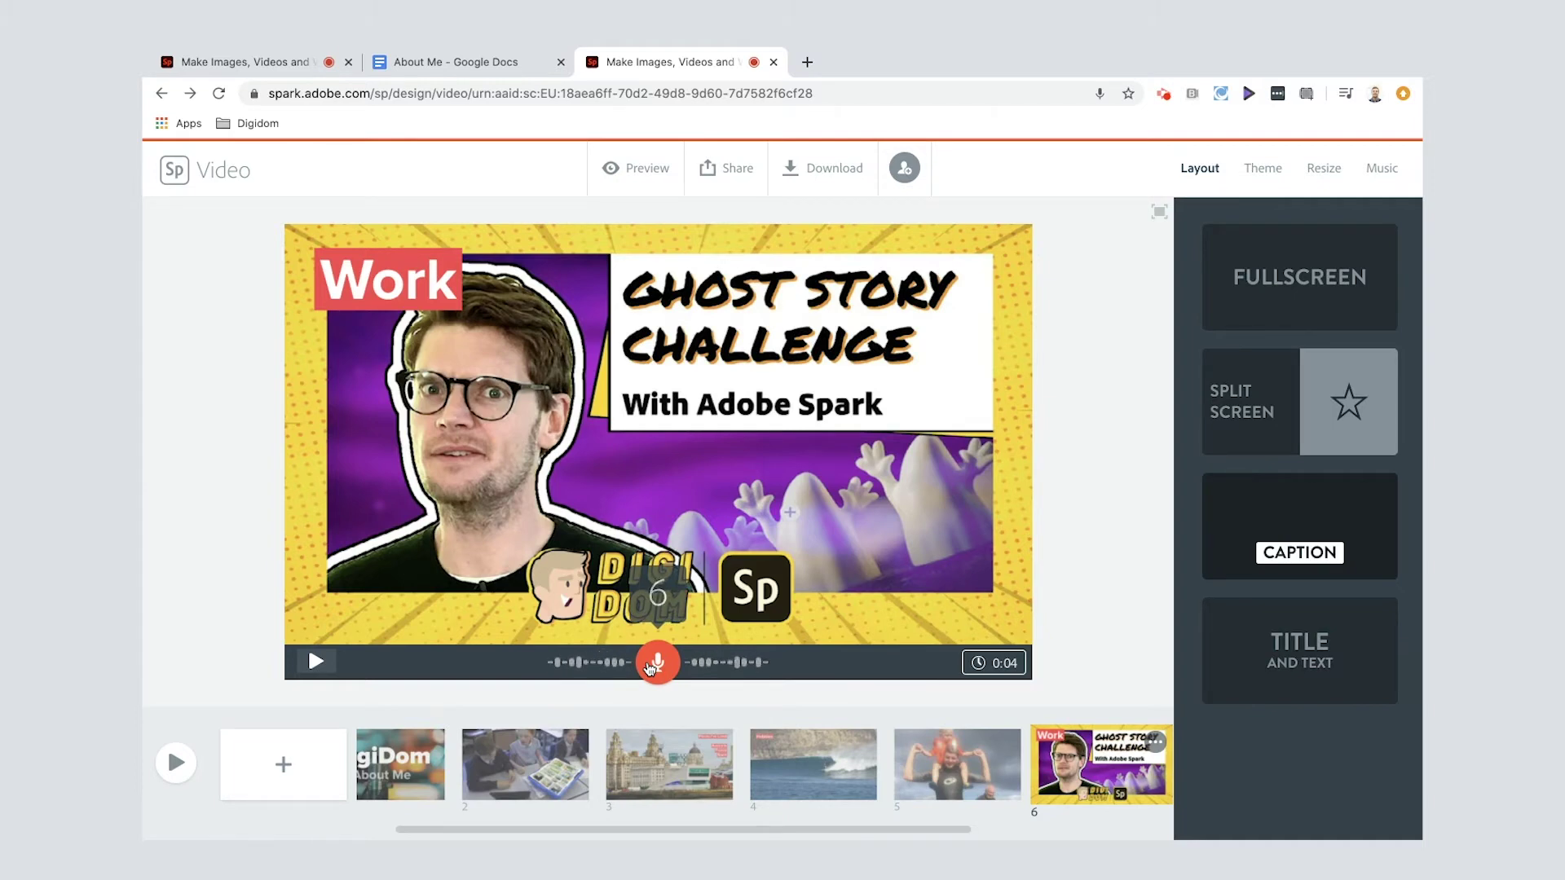
pyautogui.moveTo(649, 669); pyautogui.dragTo(650, 668)
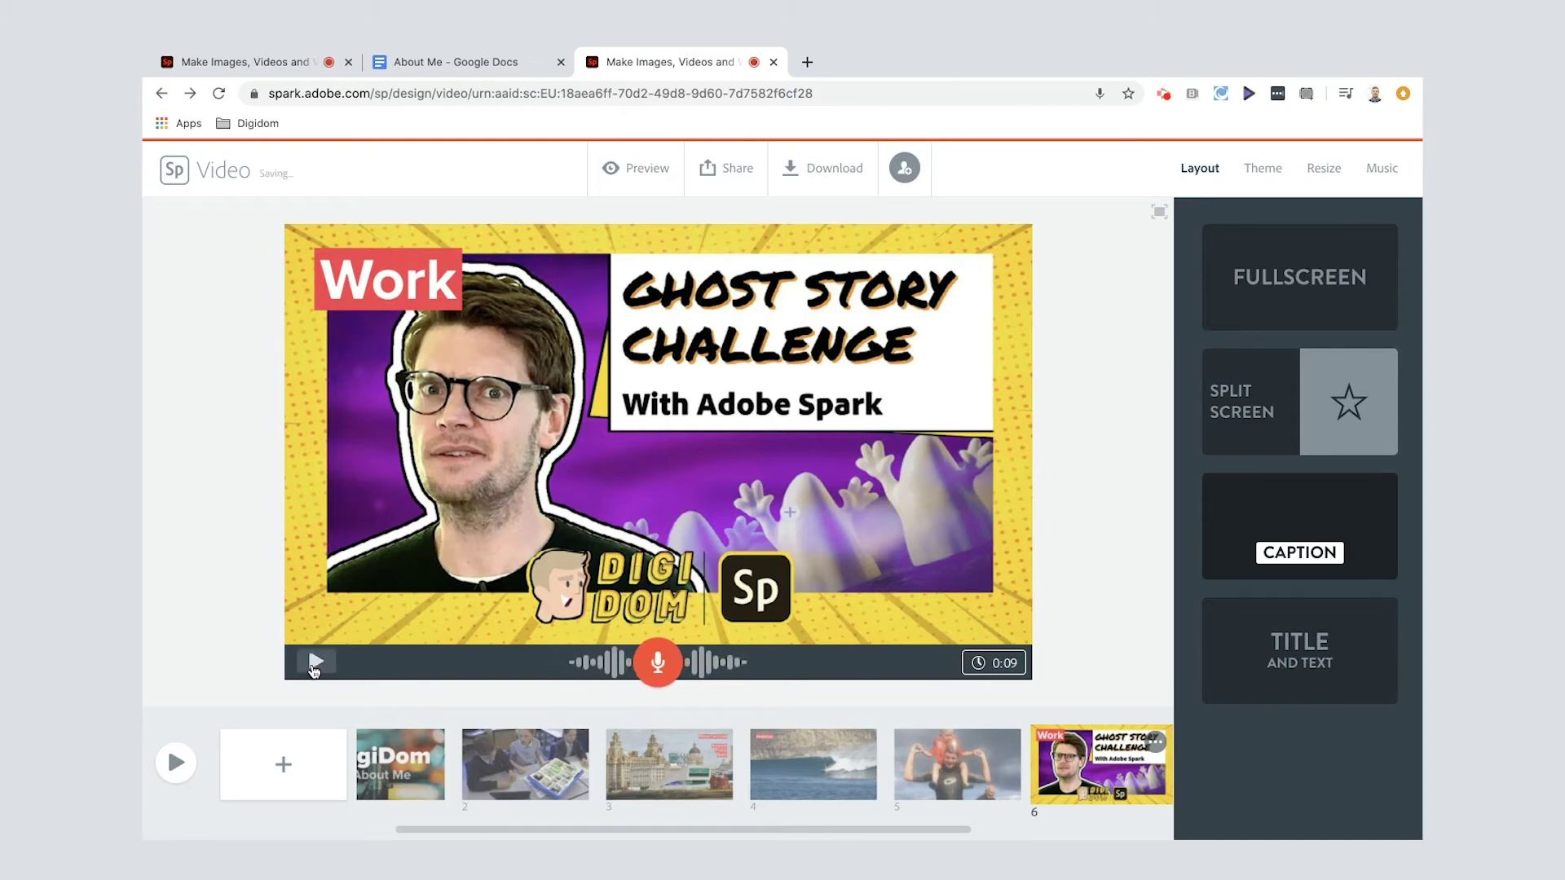
pyautogui.click(314, 665)
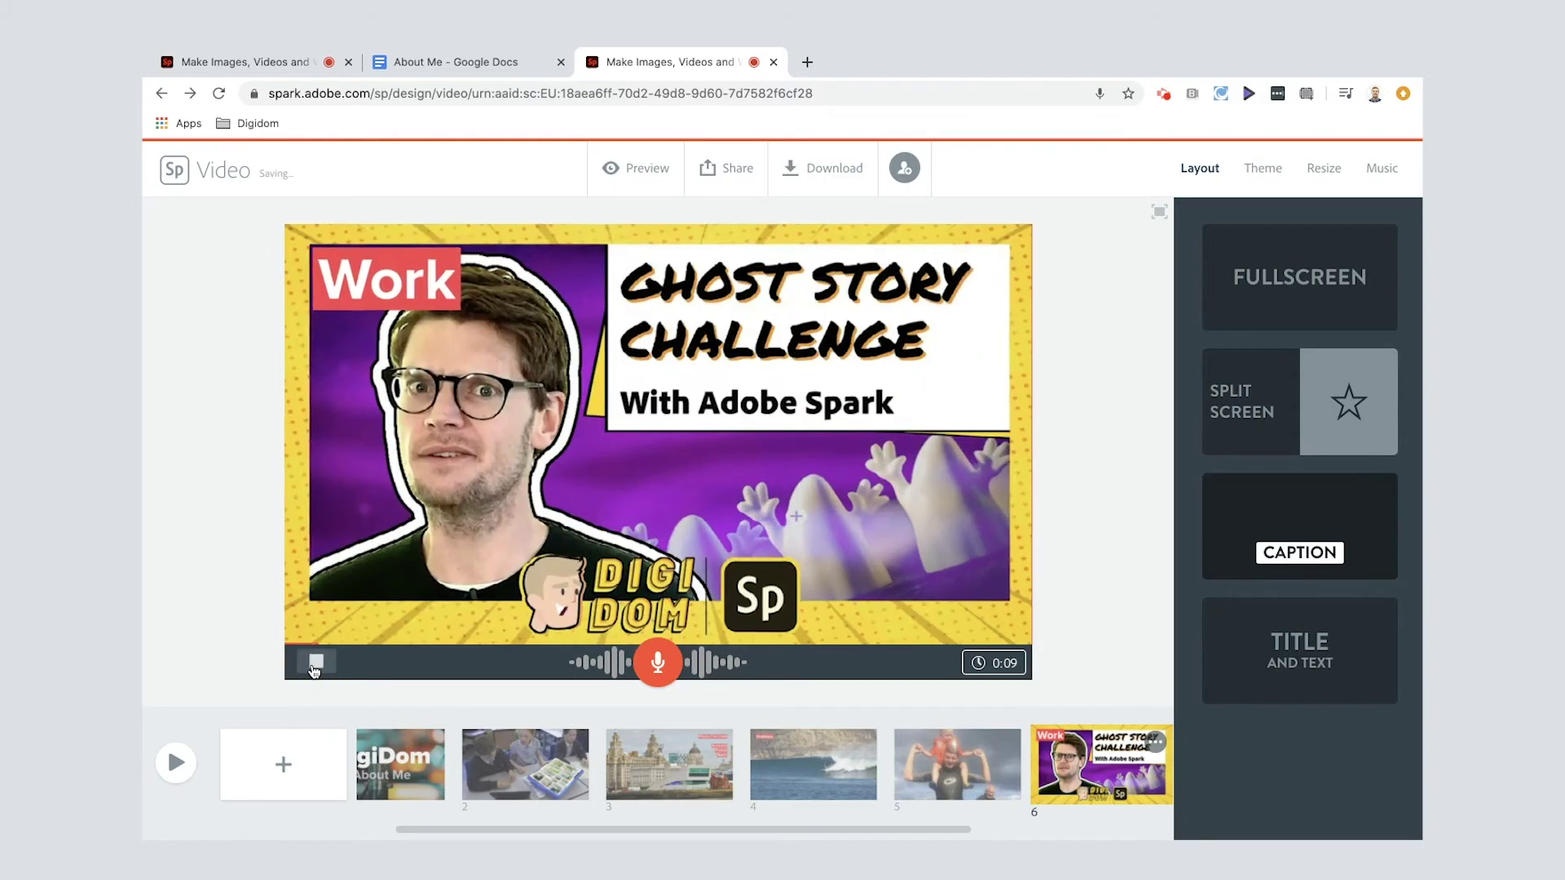
pyautogui.click(317, 665)
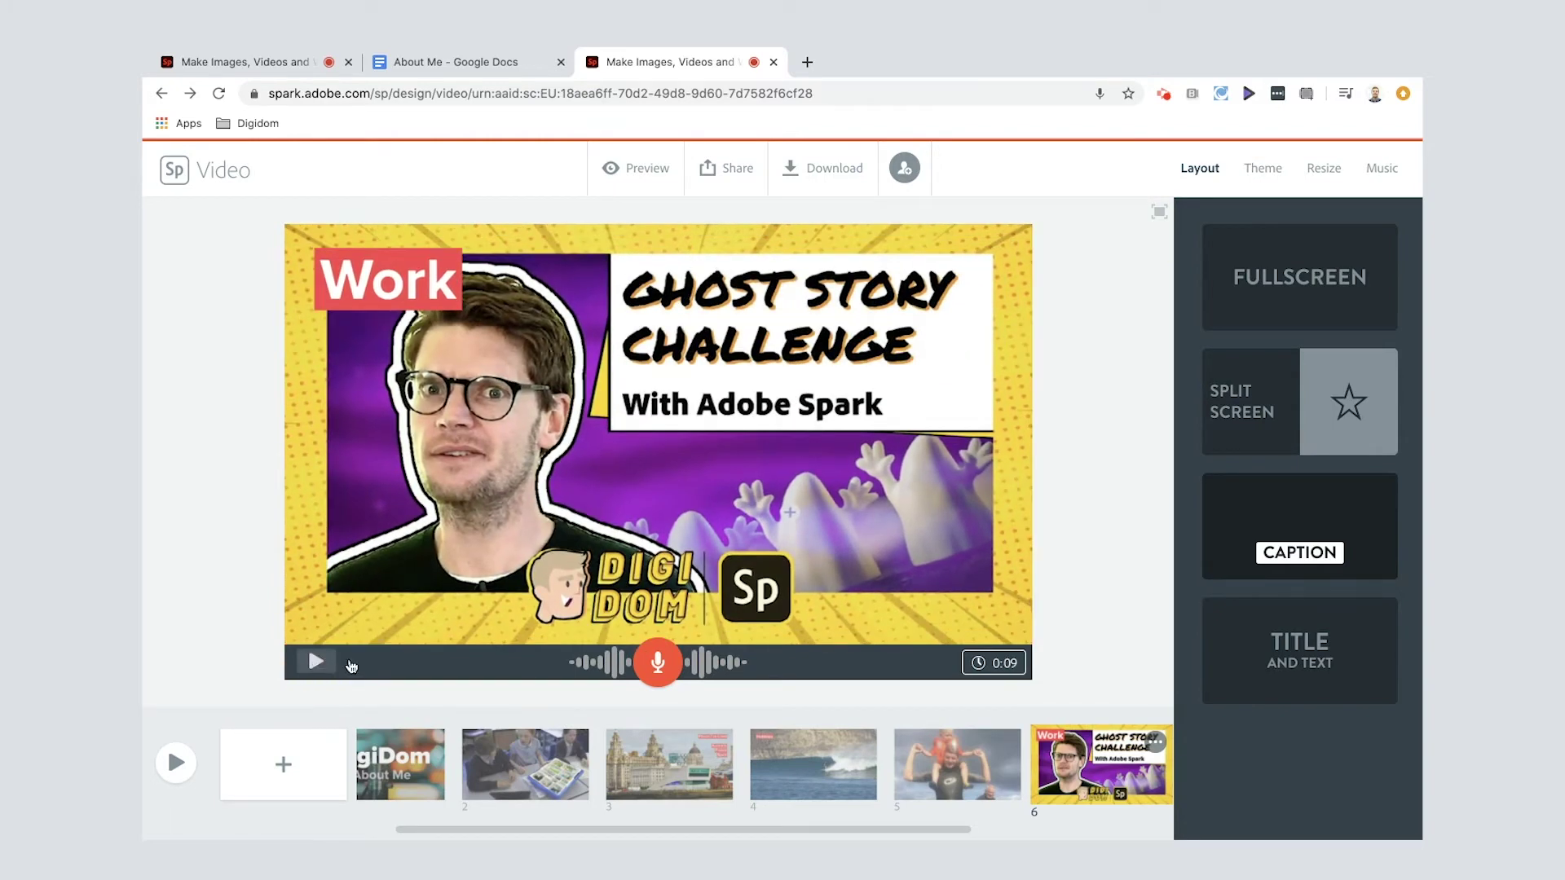
pyautogui.click(656, 661)
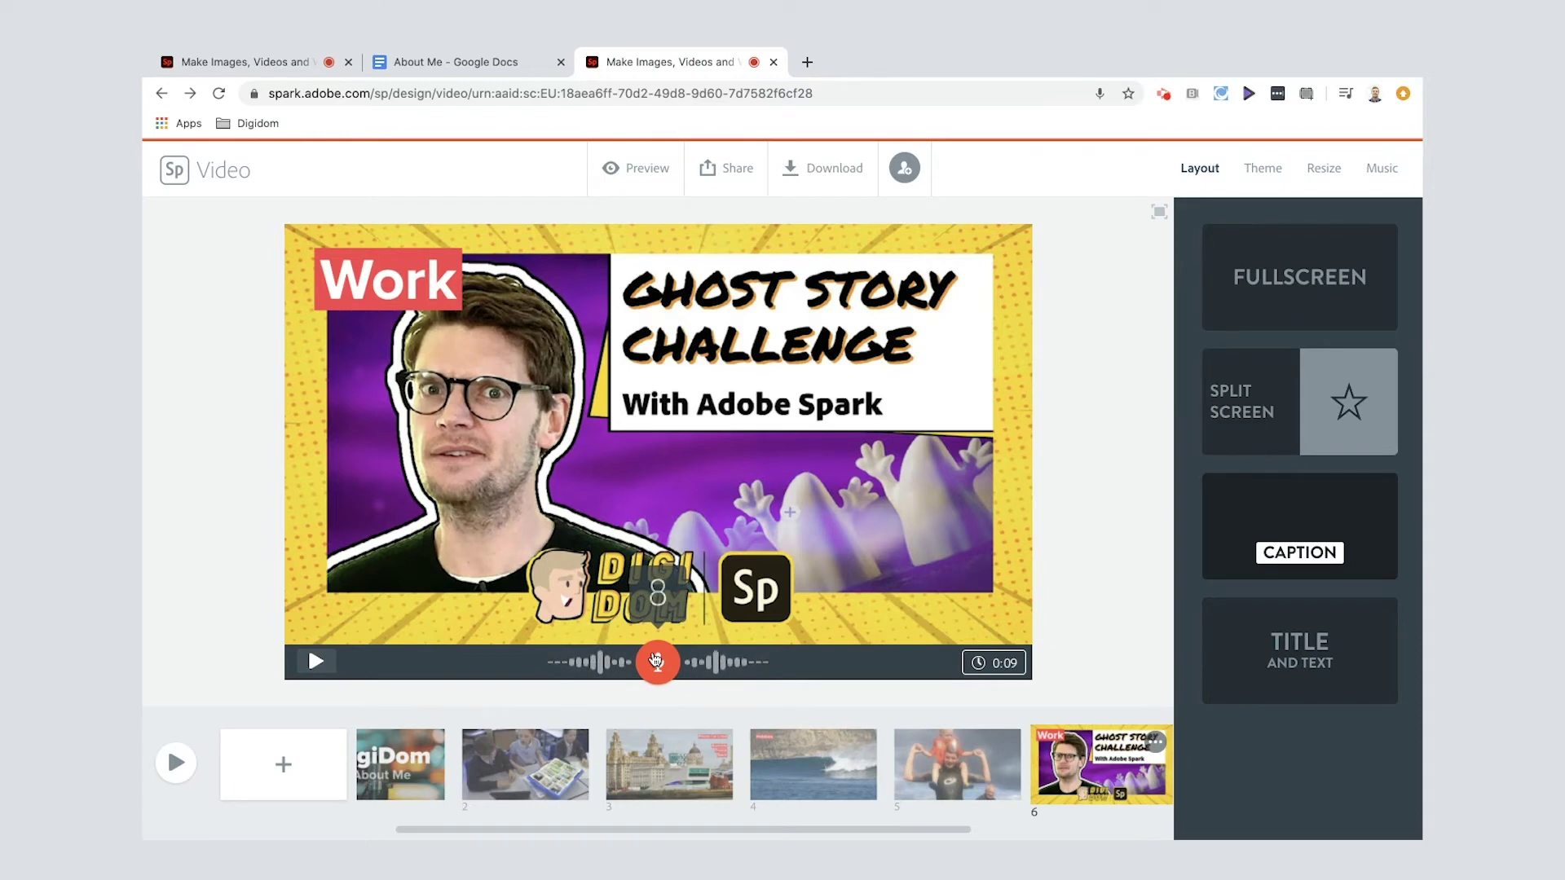
pyautogui.click(656, 659)
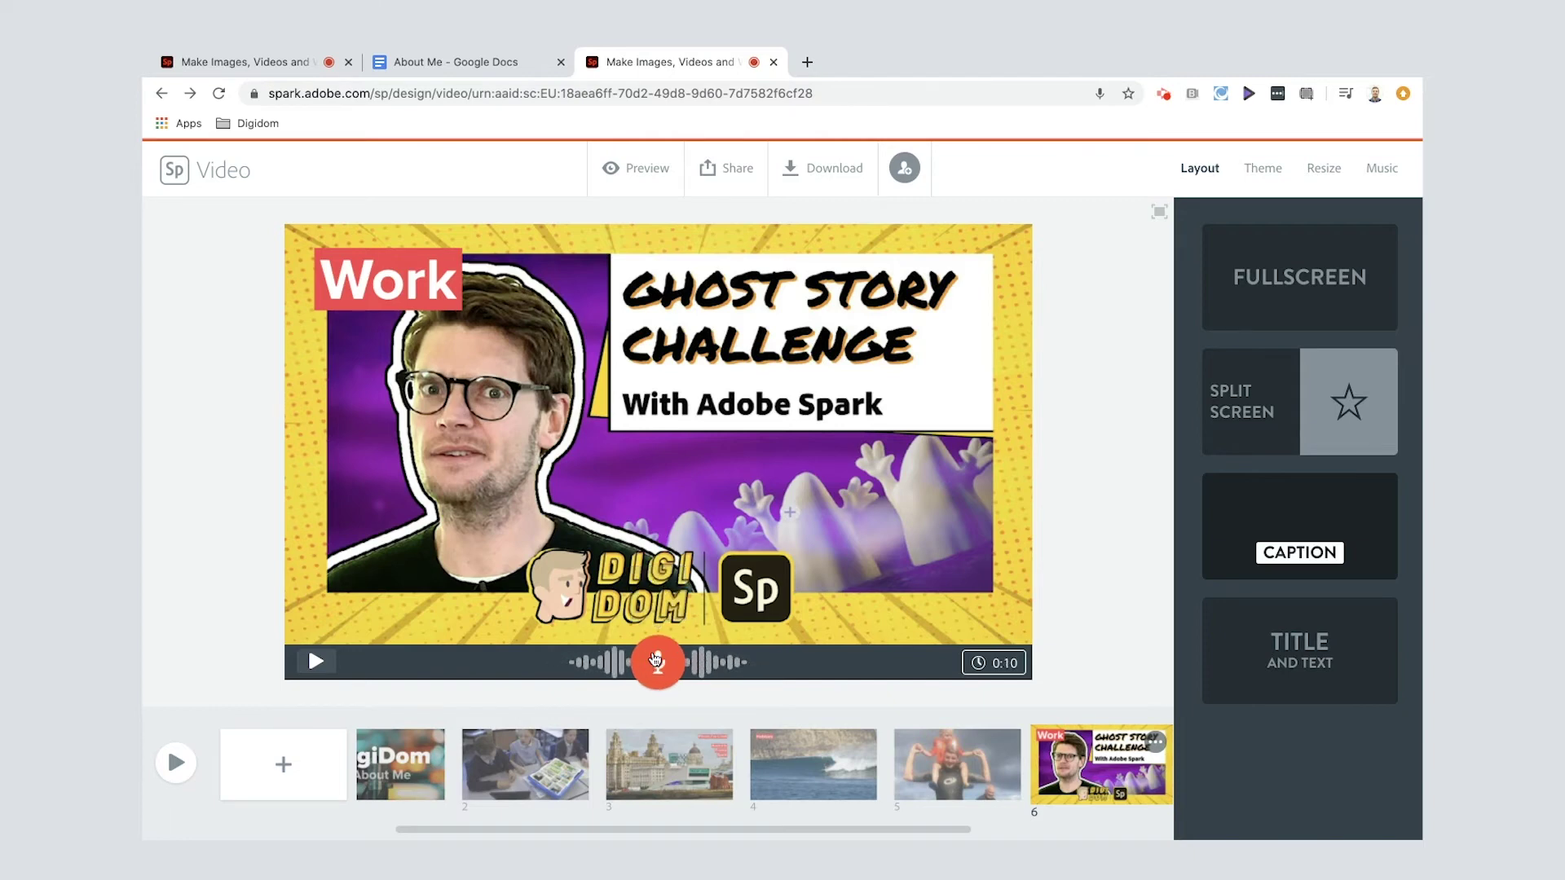
# Add a slide after the Work slide and check the Future section of the Google Docs script for its photo and narration
pyautogui.click(292, 768)
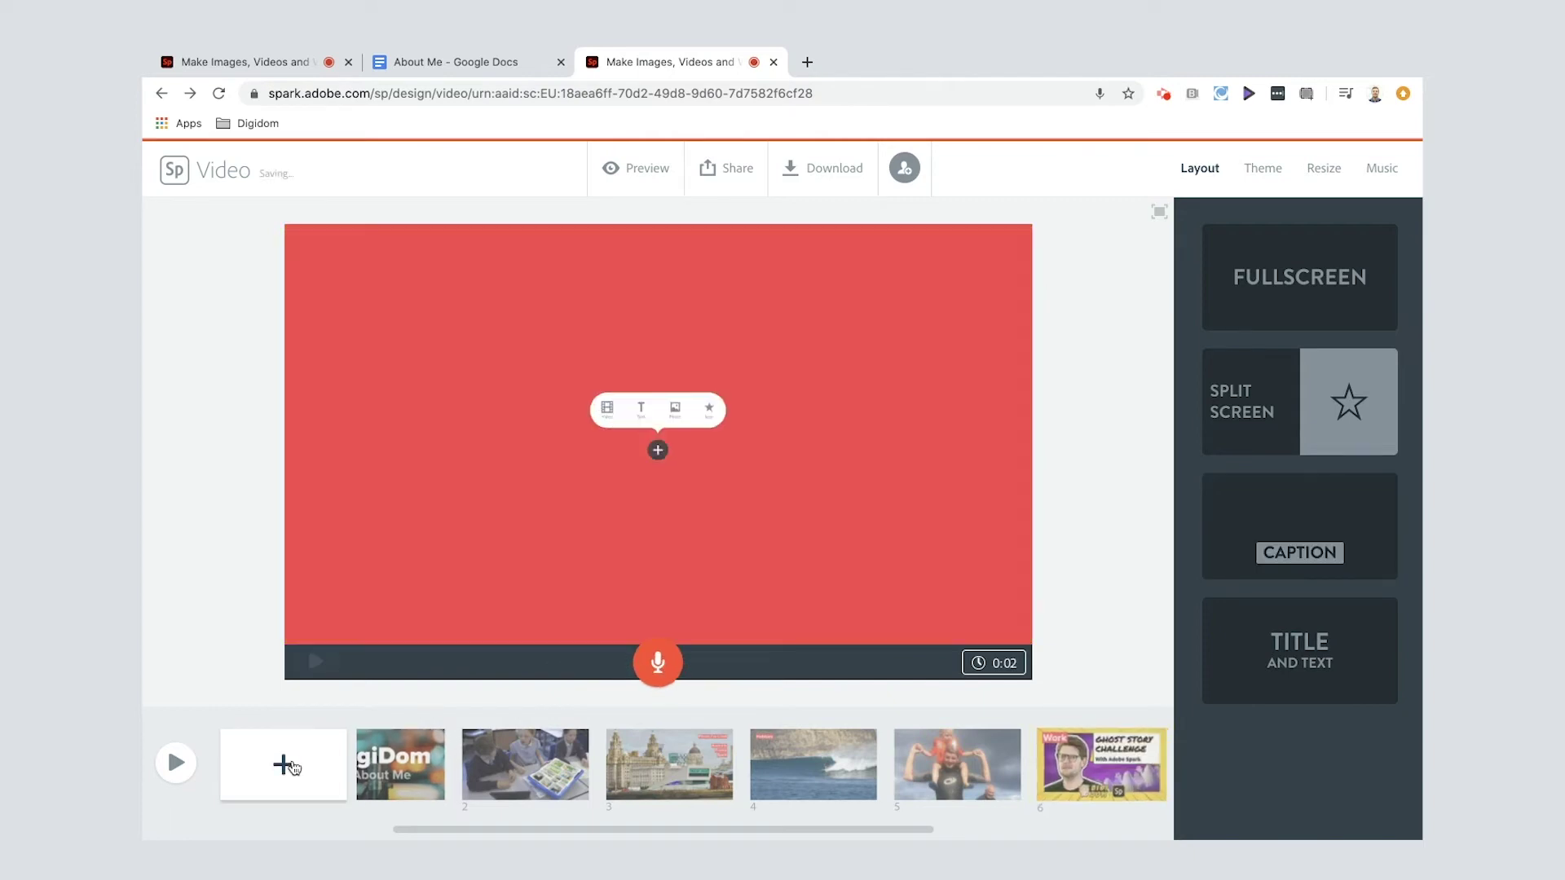
pyautogui.click(462, 60)
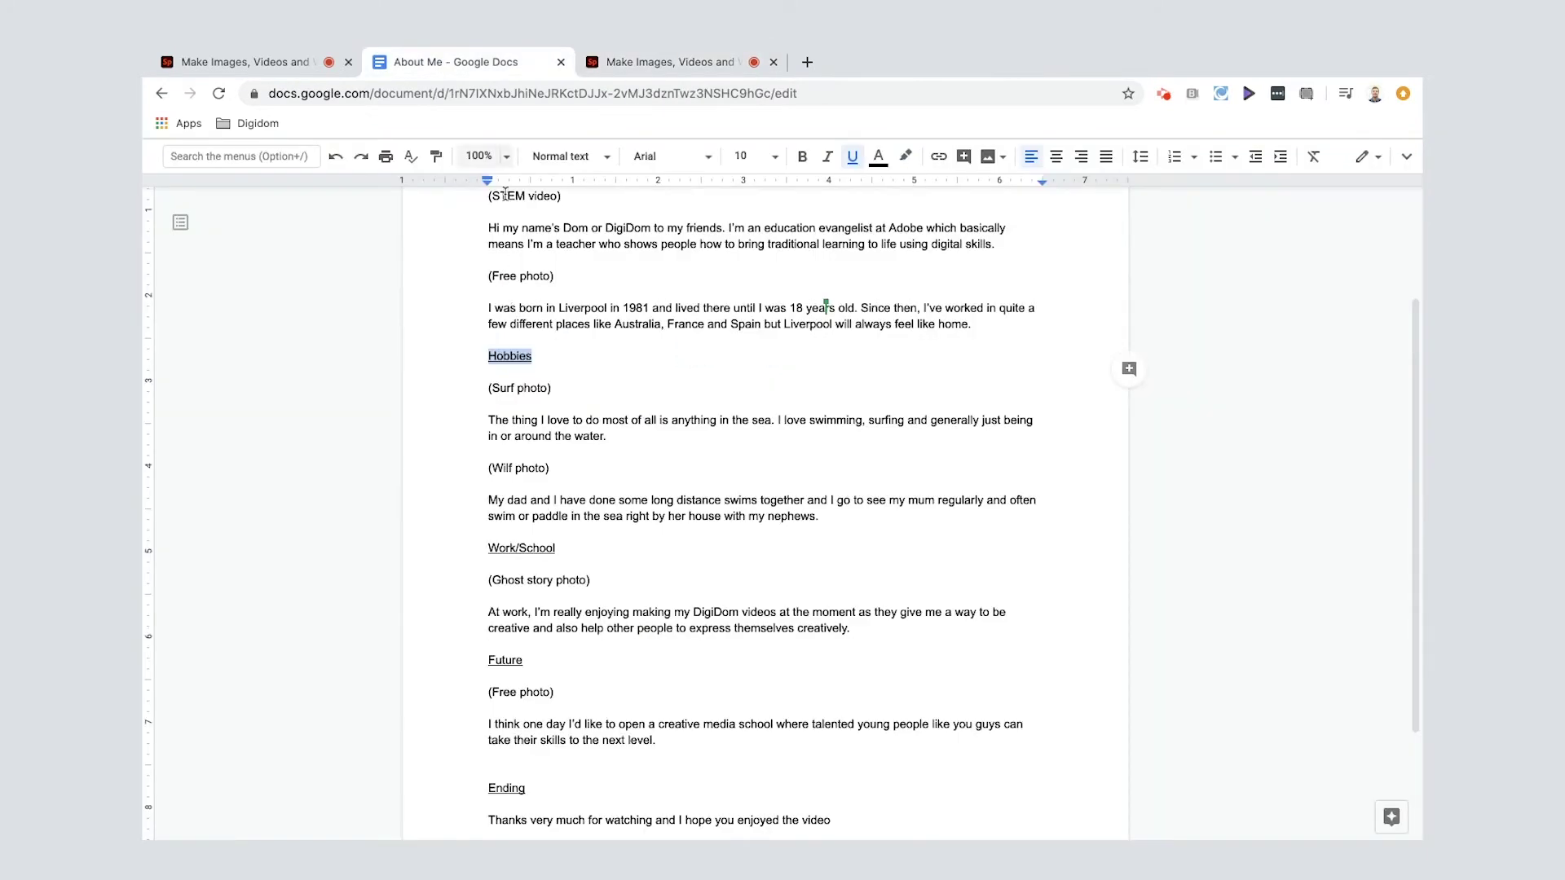
pyautogui.scroll(-3, 572, 482)
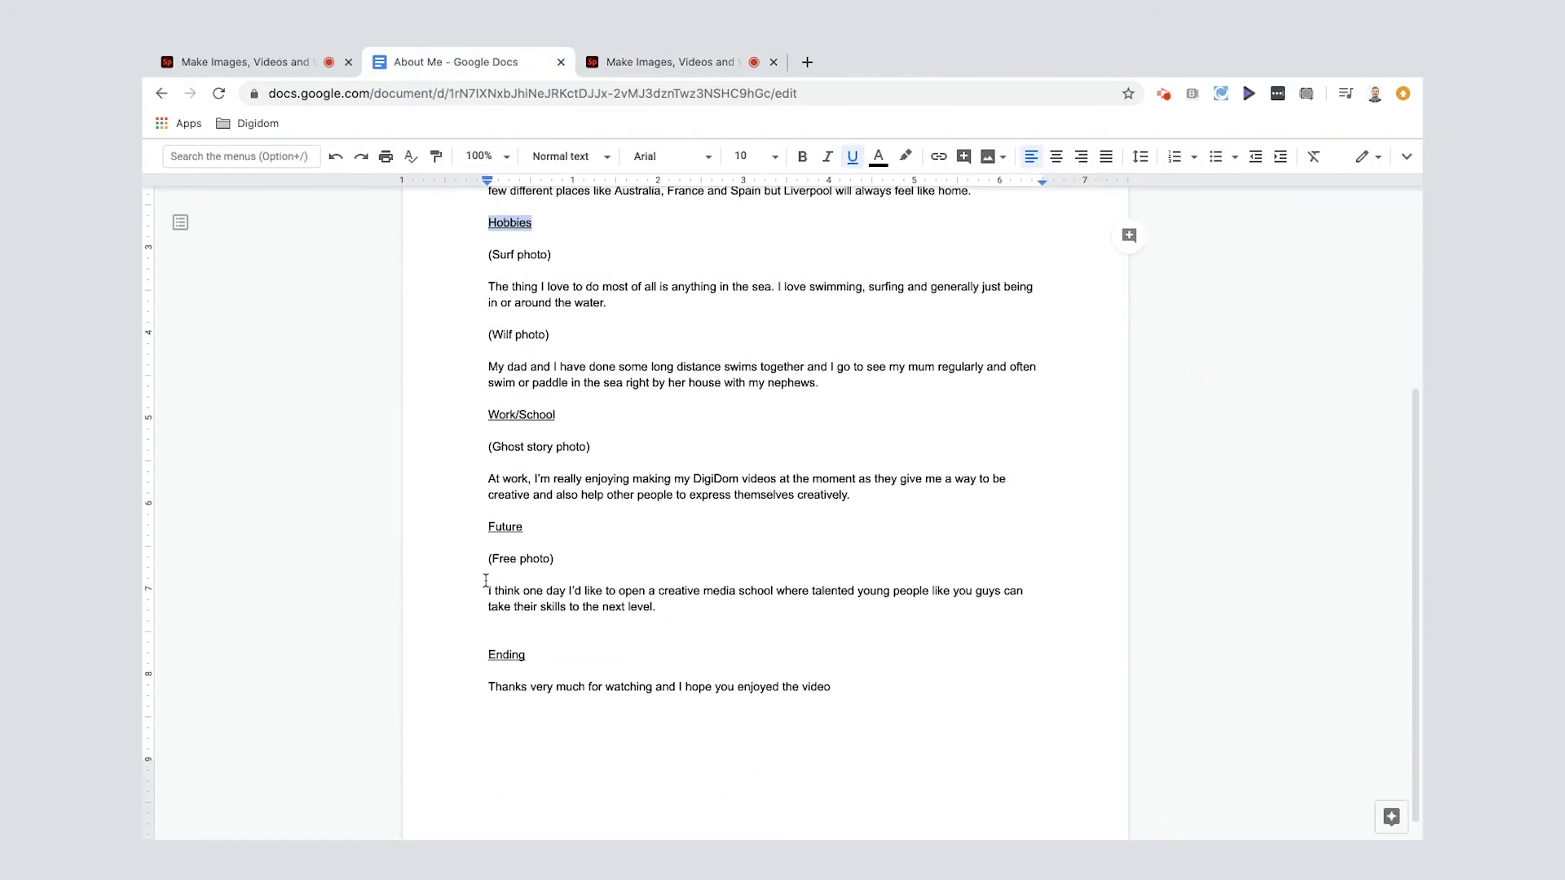
pyautogui.moveTo(489, 559); pyautogui.dragTo(573, 558)
pyautogui.moveTo(660, 591); pyautogui.dragTo(773, 588)
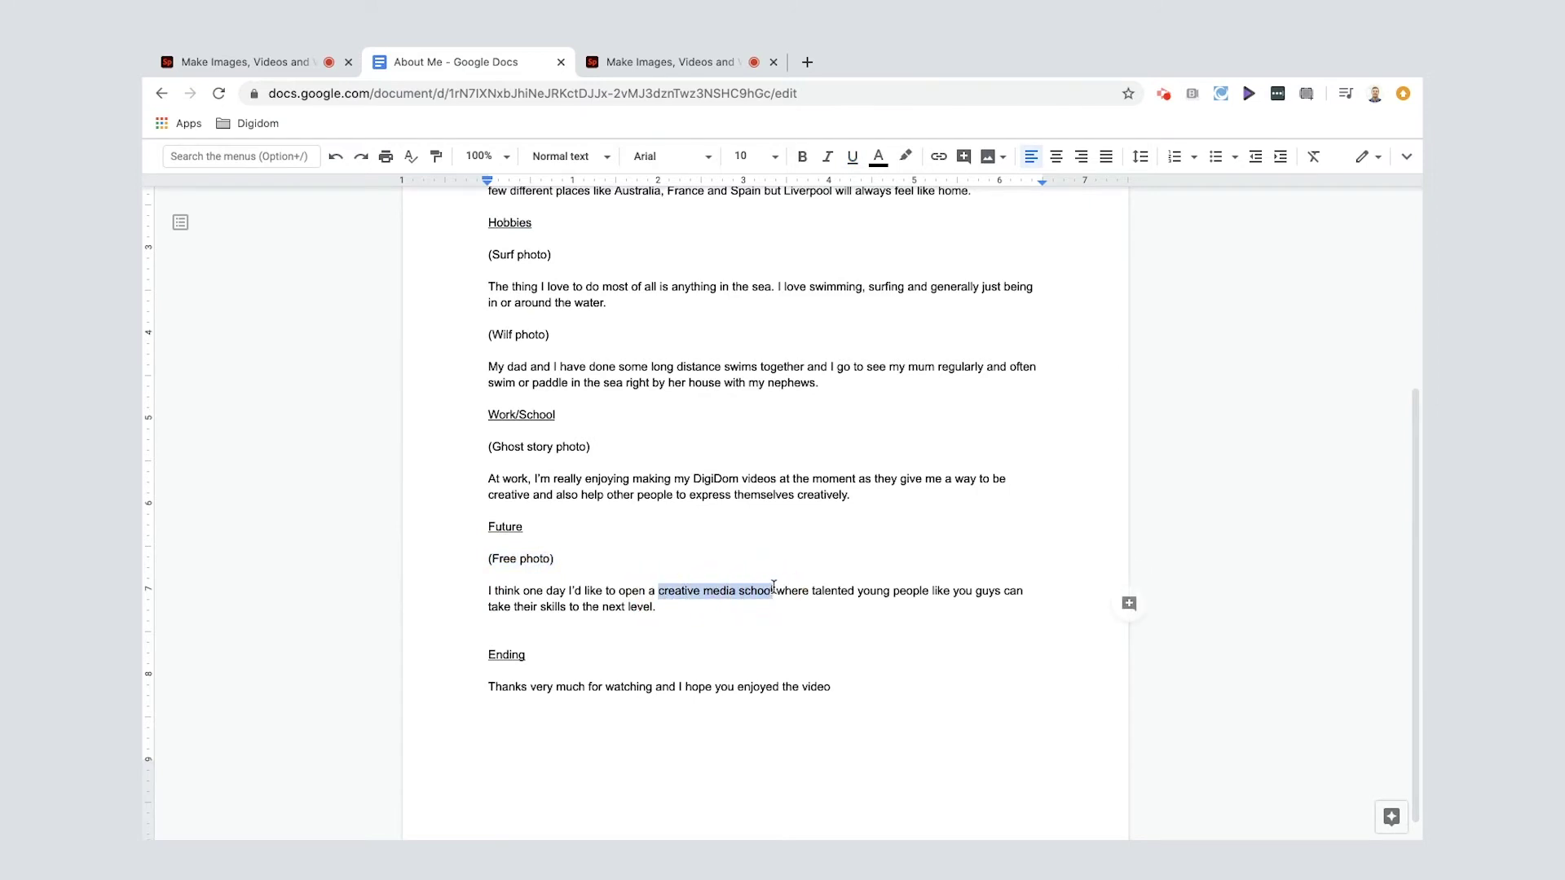
# Back in Adobe Spark, search the free photos for "creative" and place the sticky-note board photo on the seventh slide
pyautogui.click(634, 53)
pyautogui.click(668, 390)
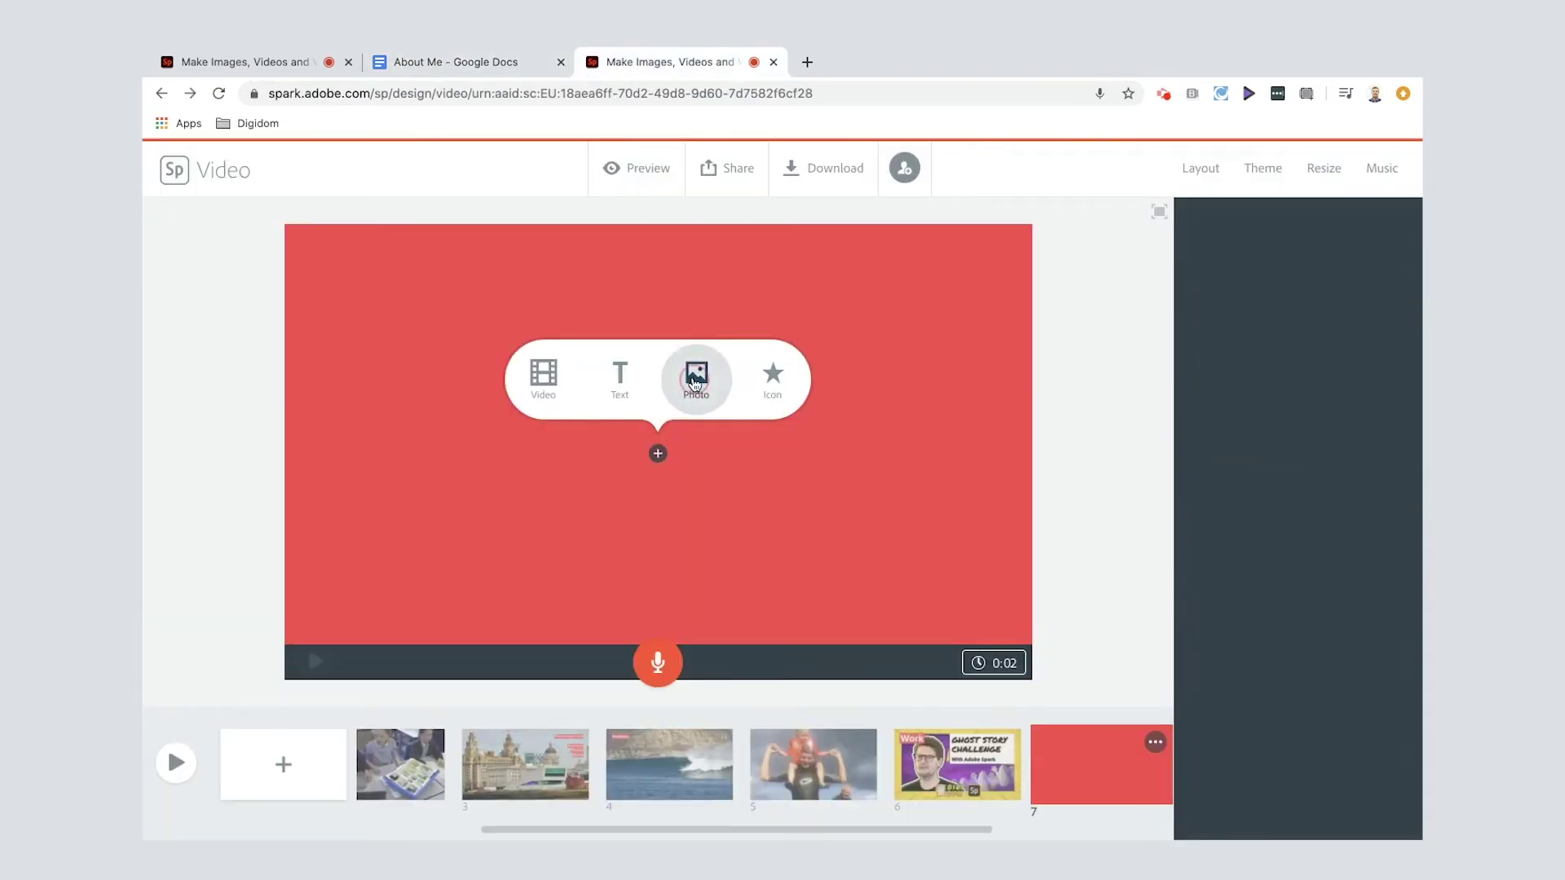
pyautogui.doubleClick(1235, 260)
pyautogui.write('creative')
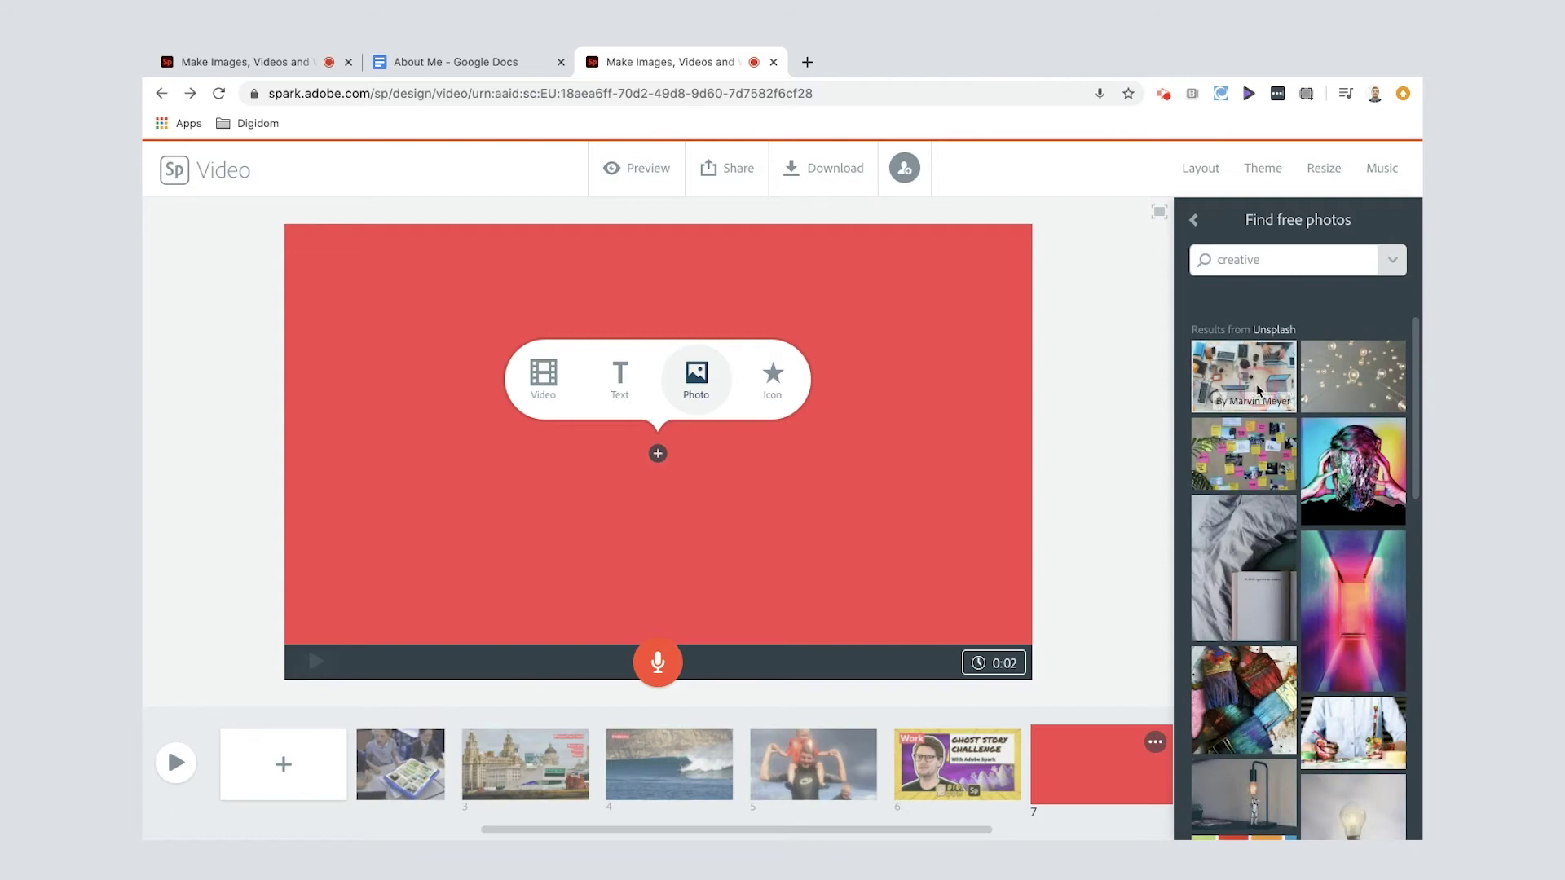
pyautogui.click(1258, 391)
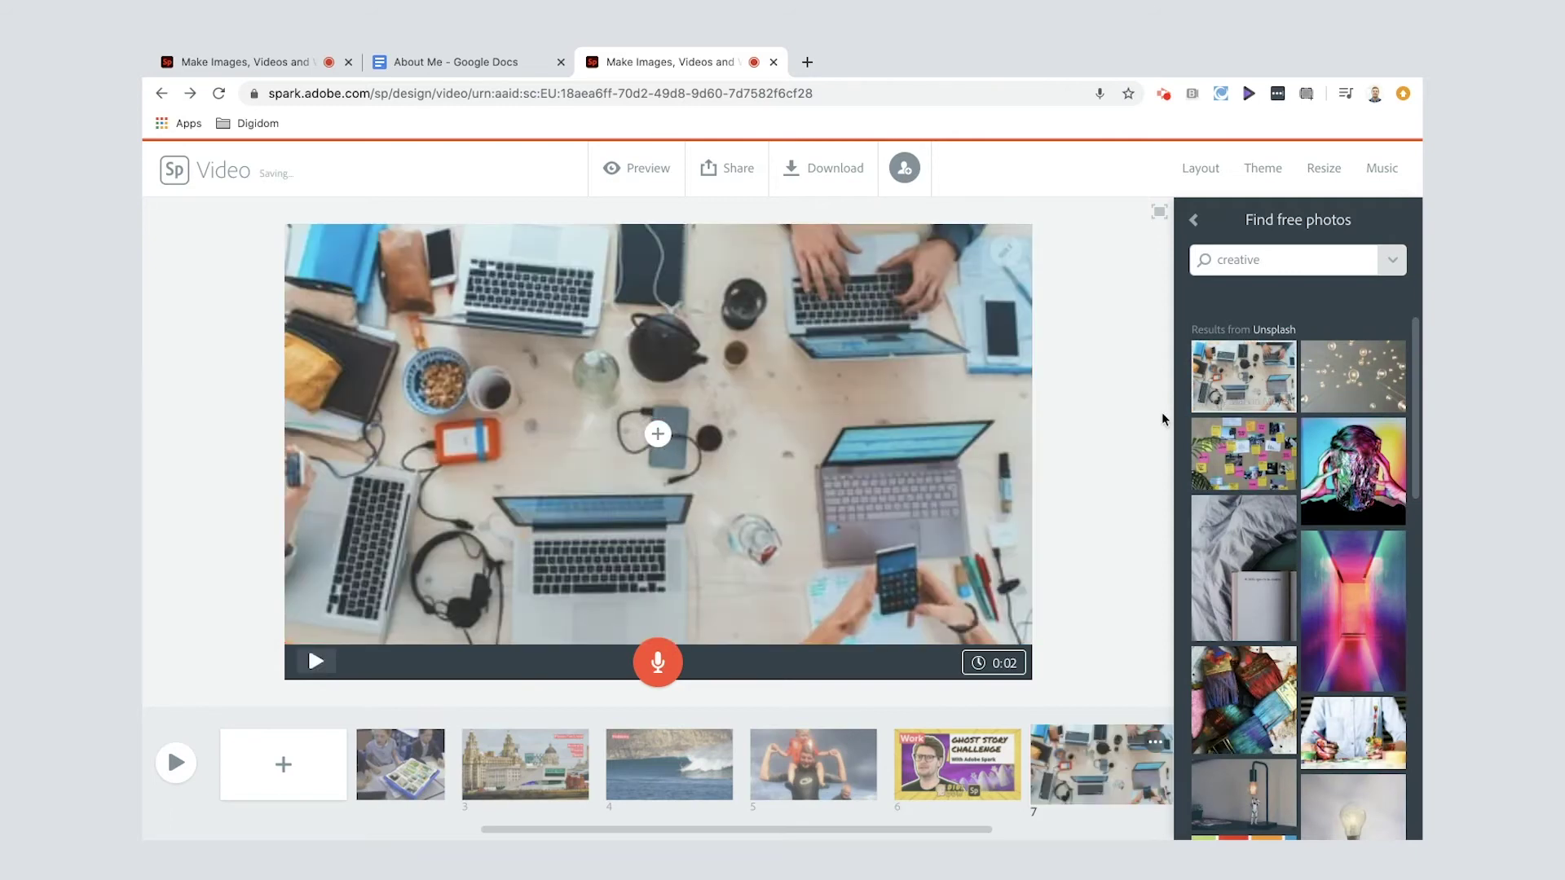
pyautogui.click(1235, 484)
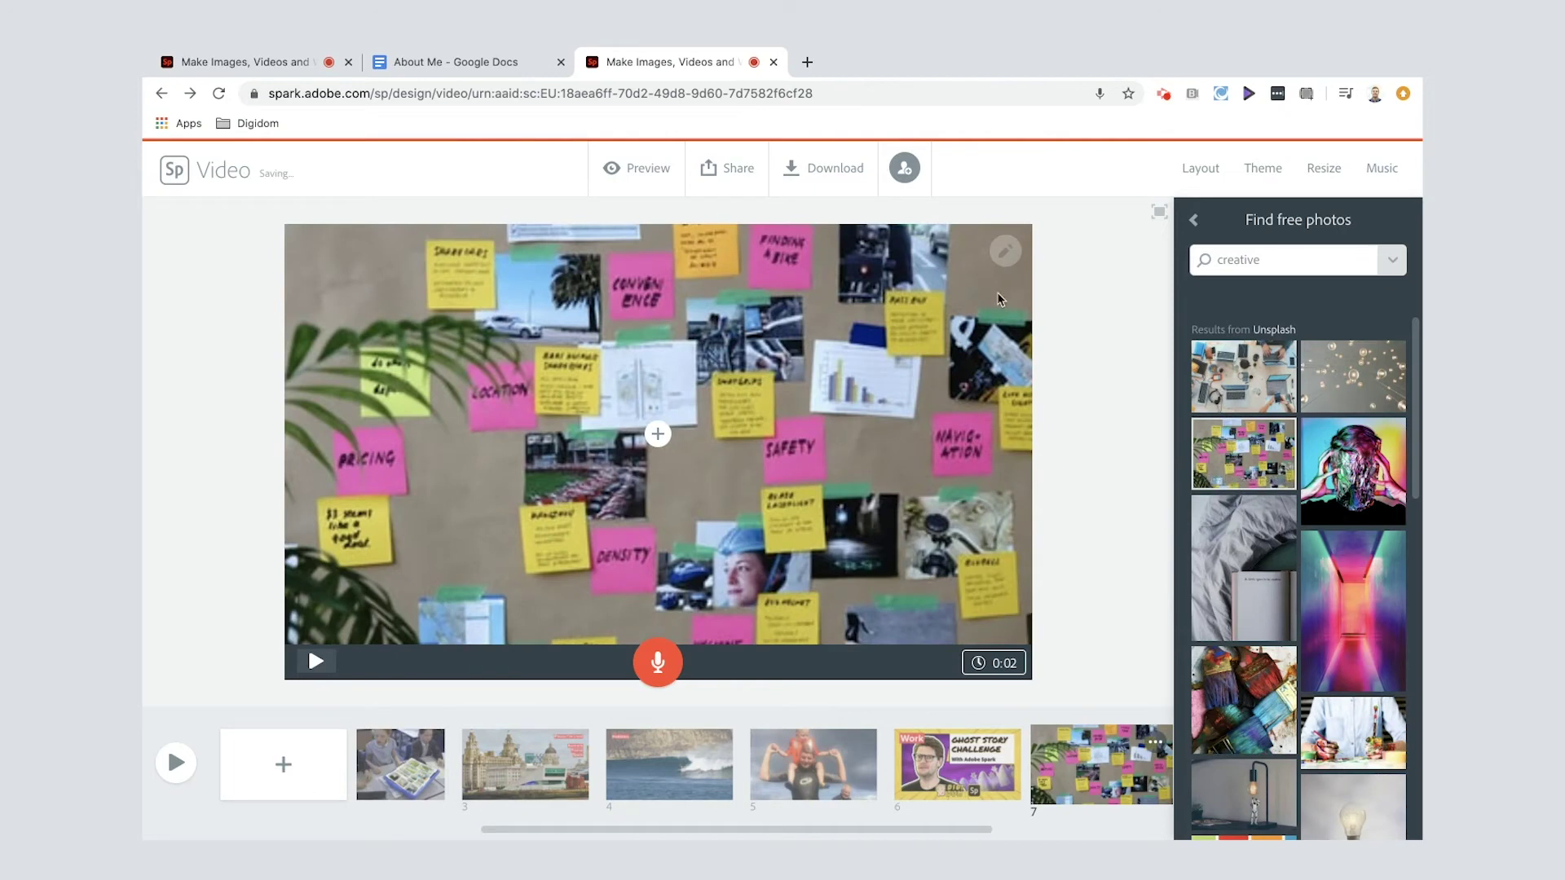
# Add the title "Future" to the sticky-note slide in the Caption layout and move it to the photo's upper-left corner
pyautogui.click(658, 434)
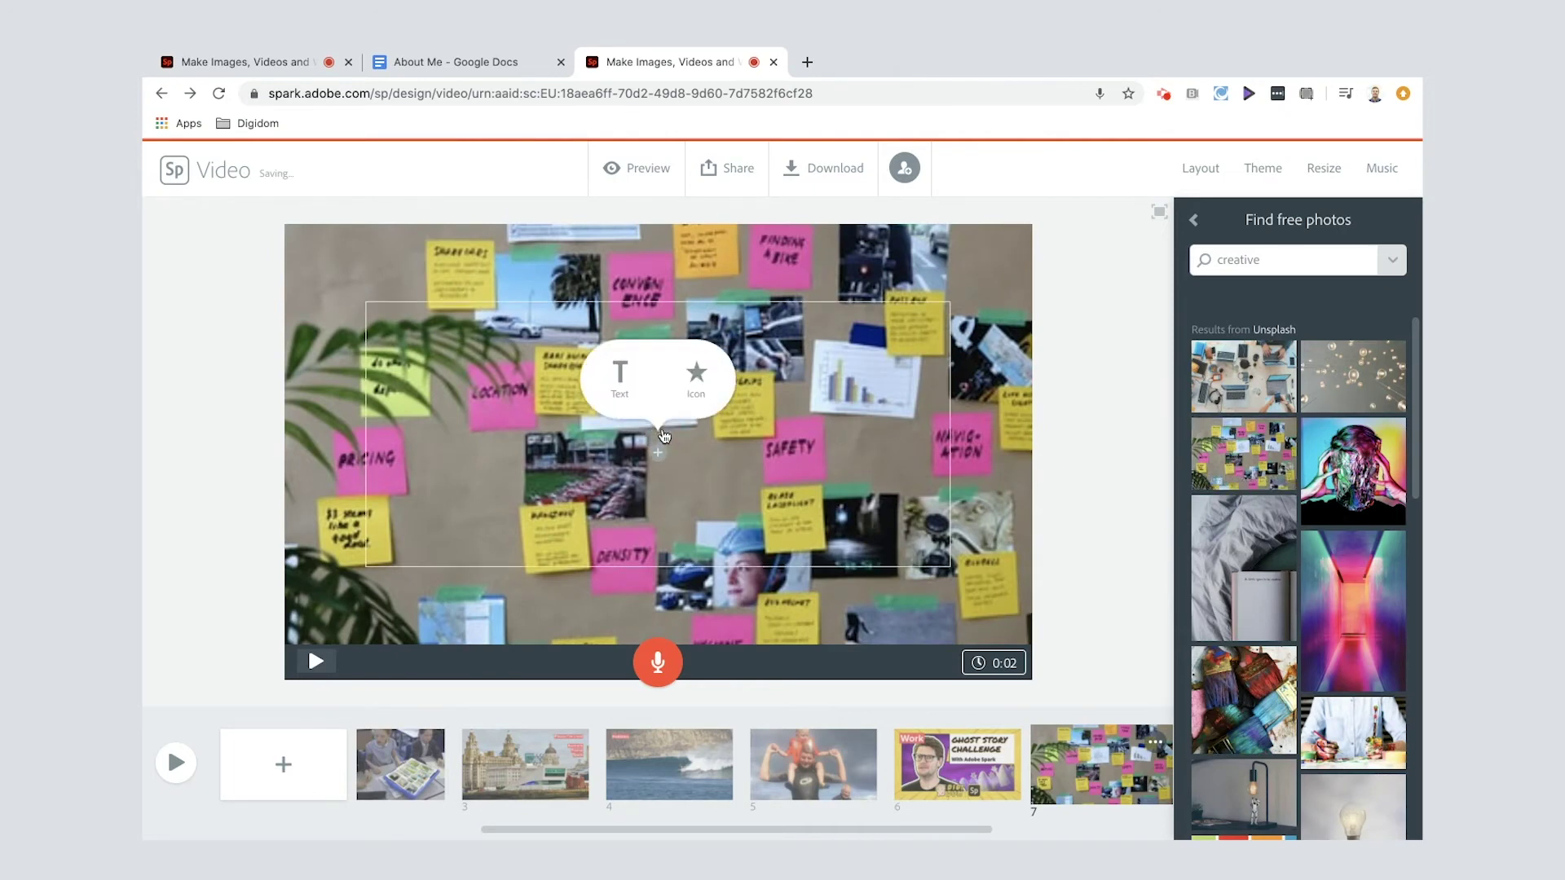
pyautogui.click(614, 370)
pyautogui.write('Future')
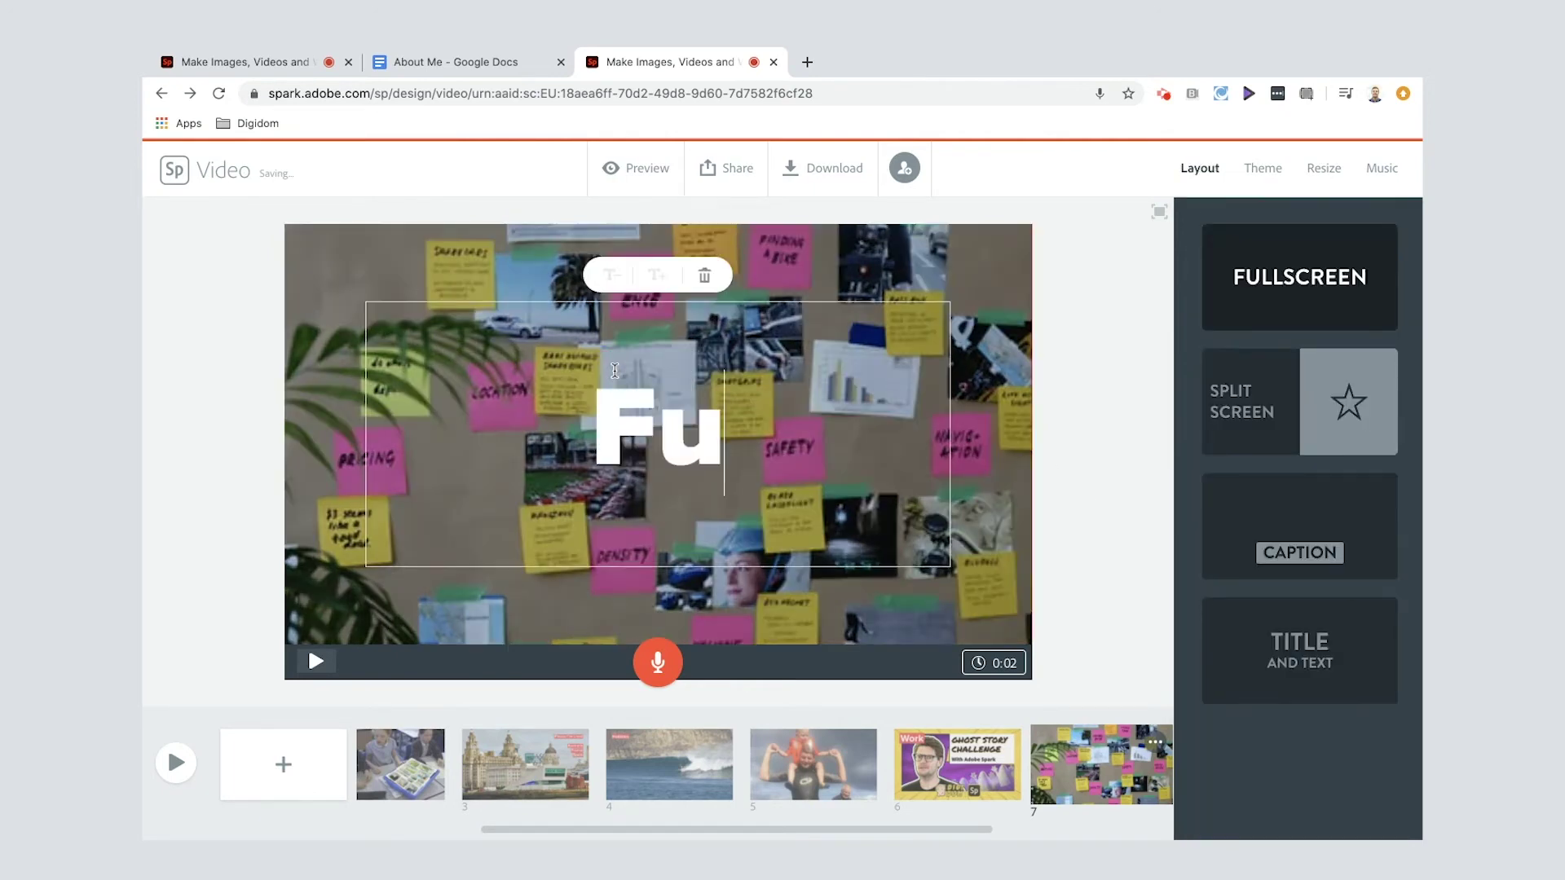
pyautogui.click(1235, 518)
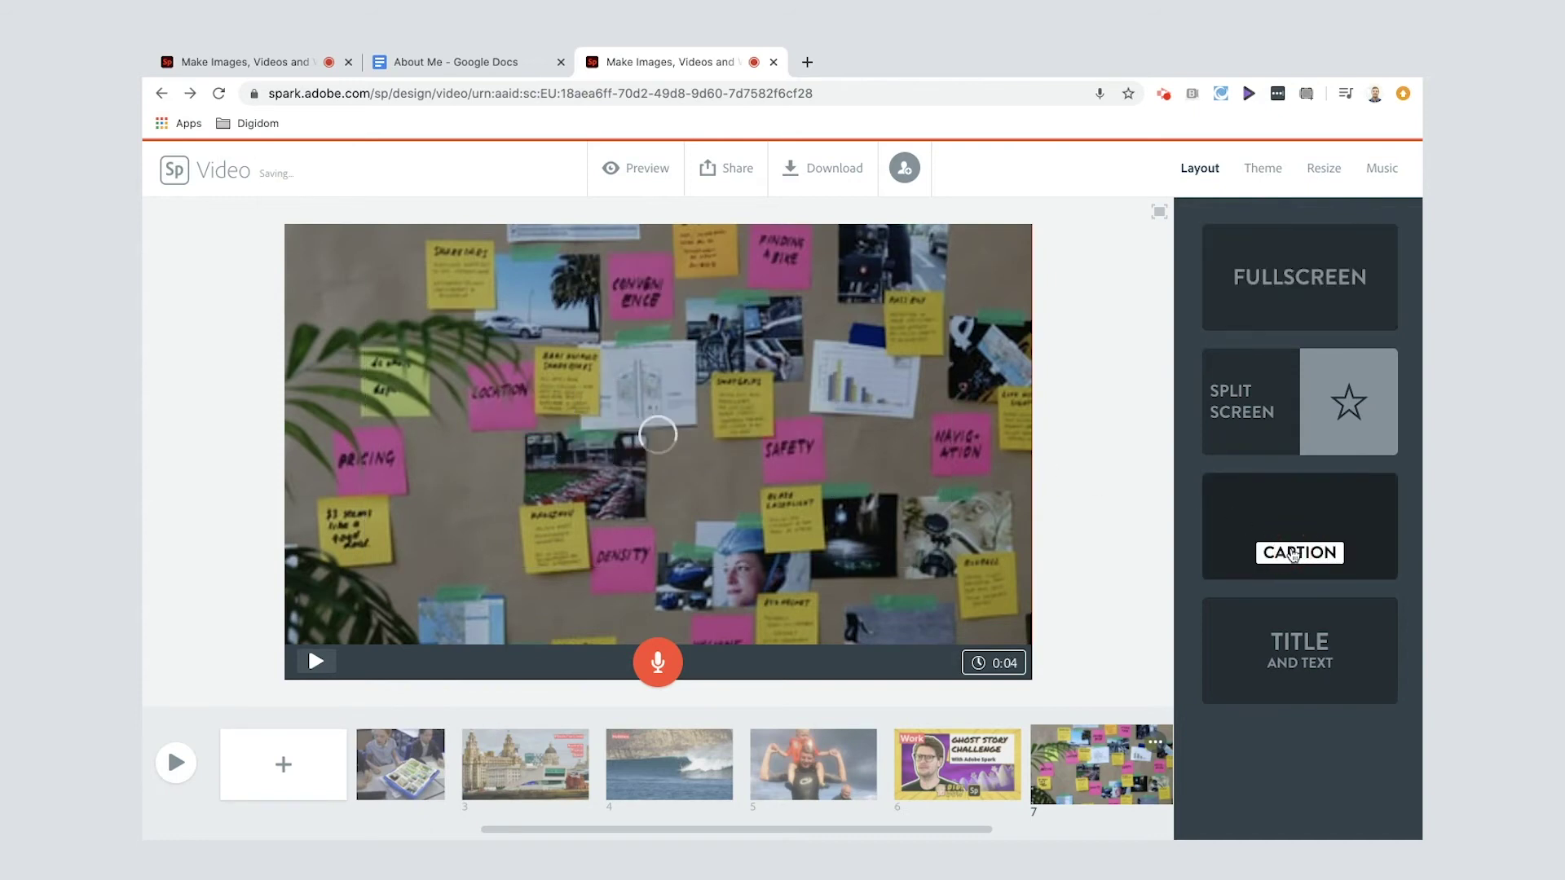
pyautogui.click(730, 471)
pyautogui.moveTo(657, 587); pyautogui.dragTo(414, 249)
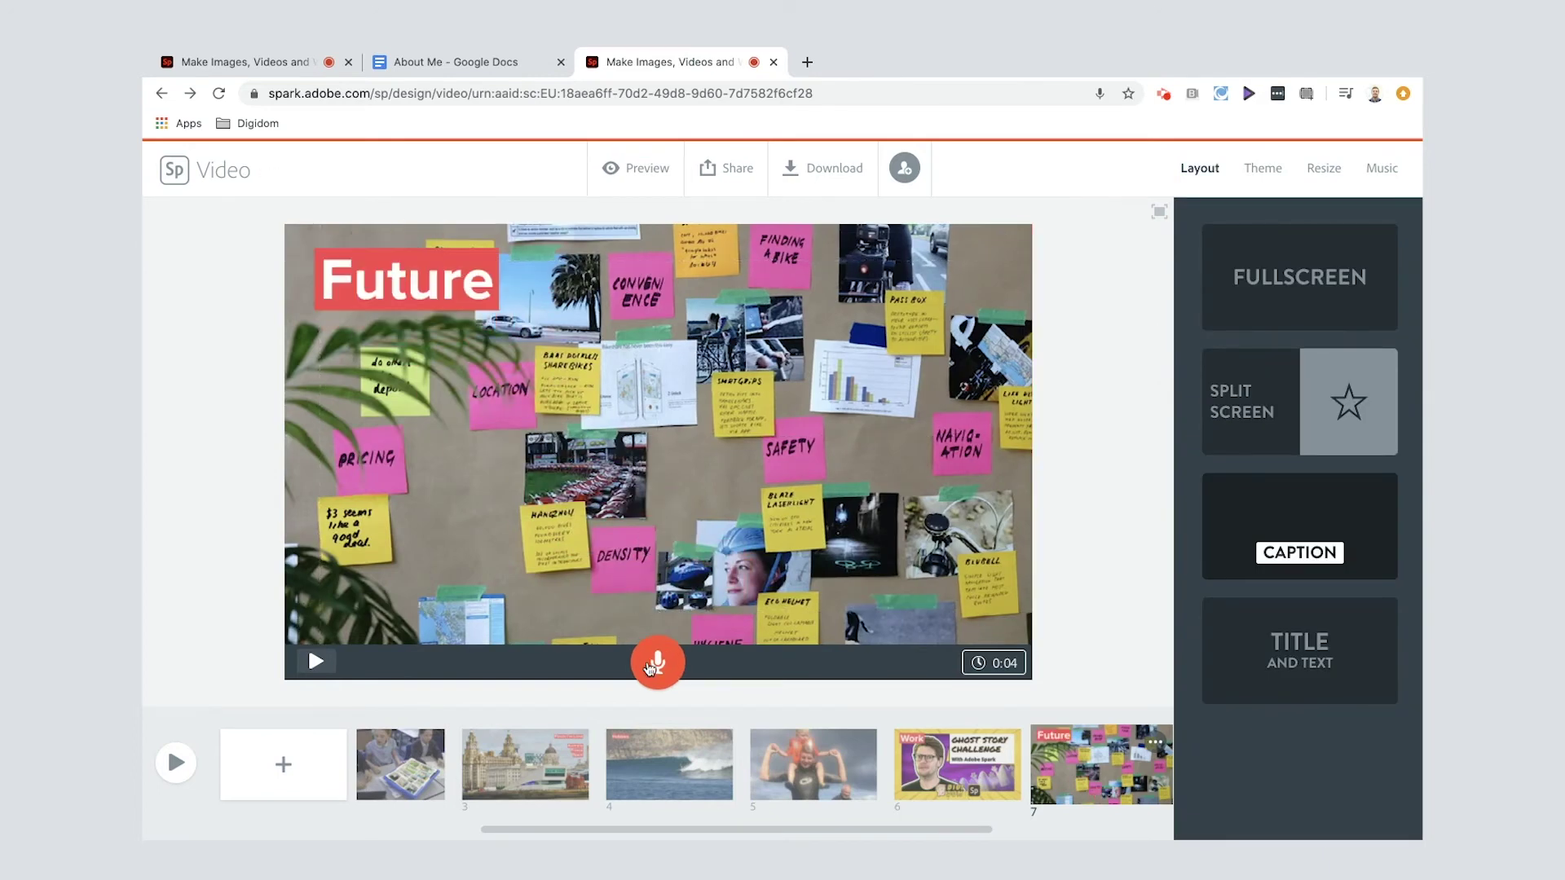
# Record and play back the narration for the Future slide, and add a new slide after it
pyautogui.moveTo(649, 669); pyautogui.dragTo(649, 669)
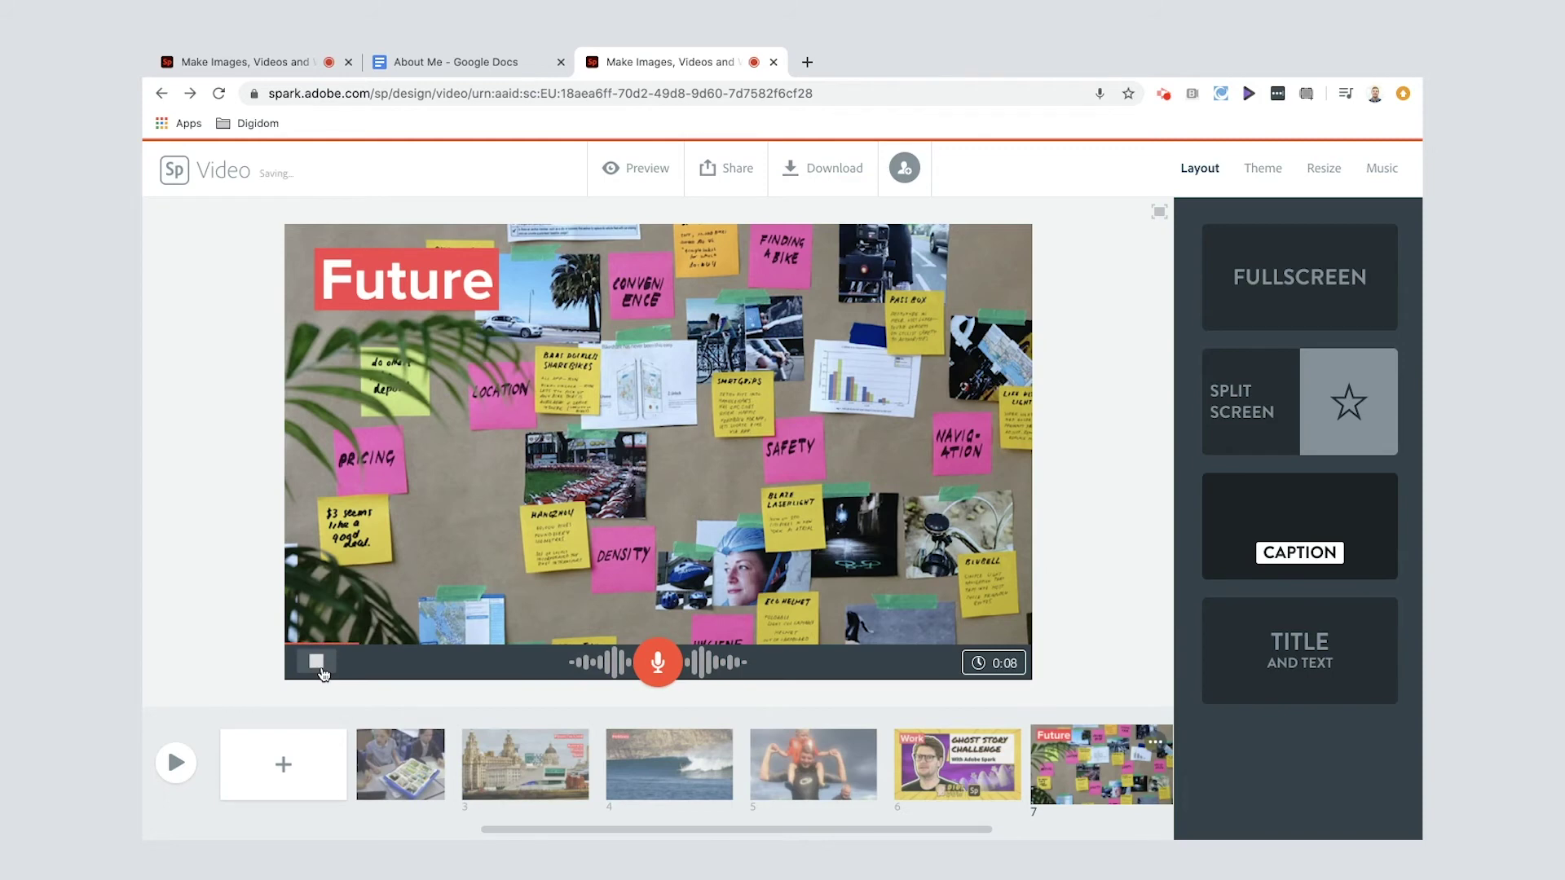
pyautogui.click(317, 664)
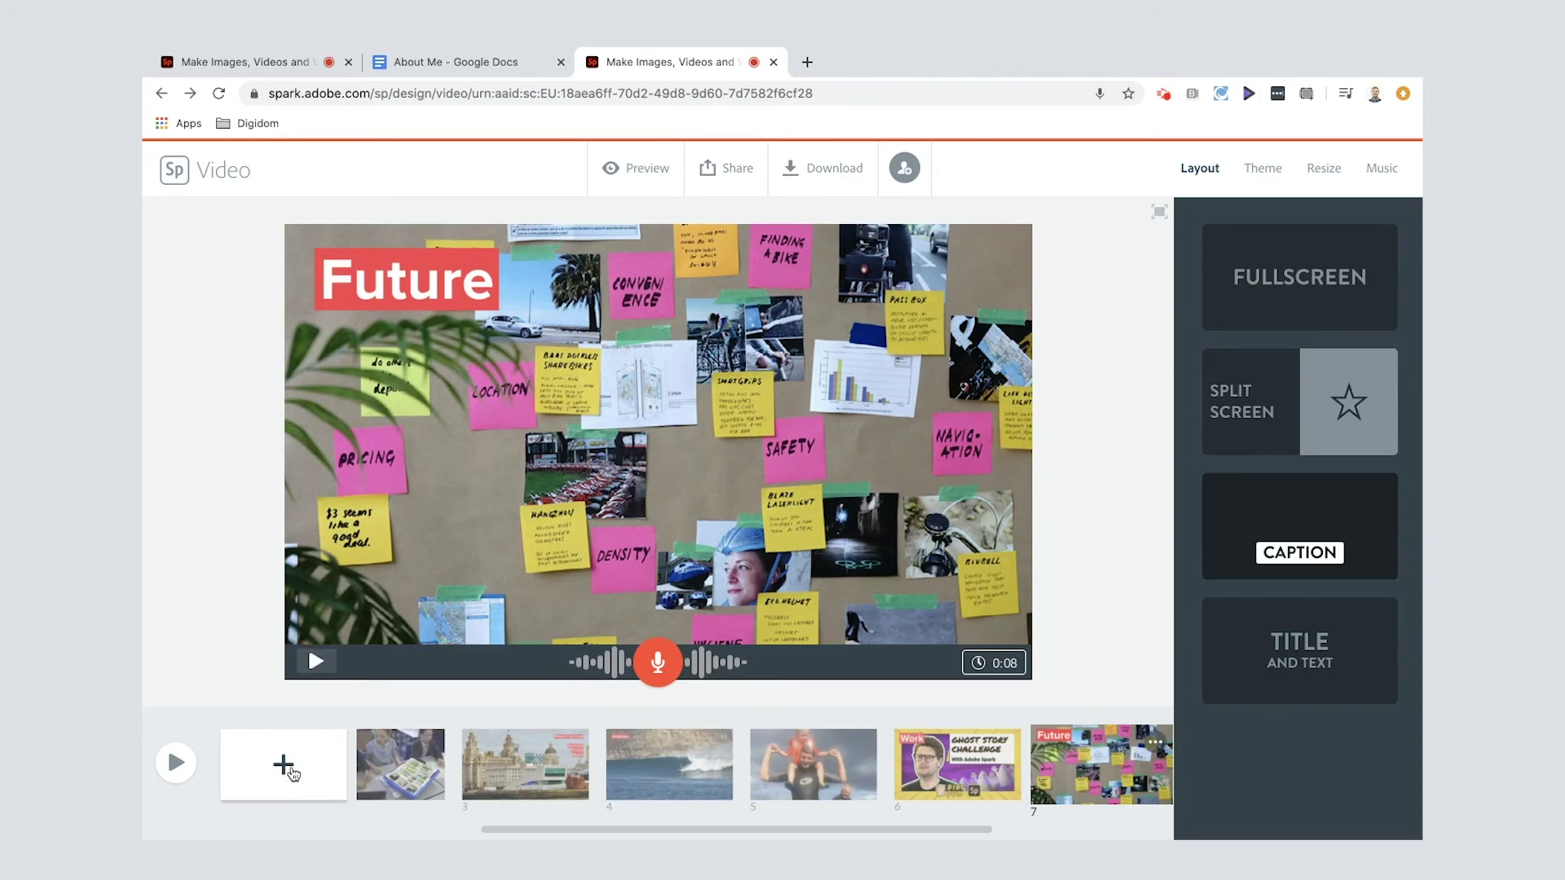
pyautogui.click(291, 770)
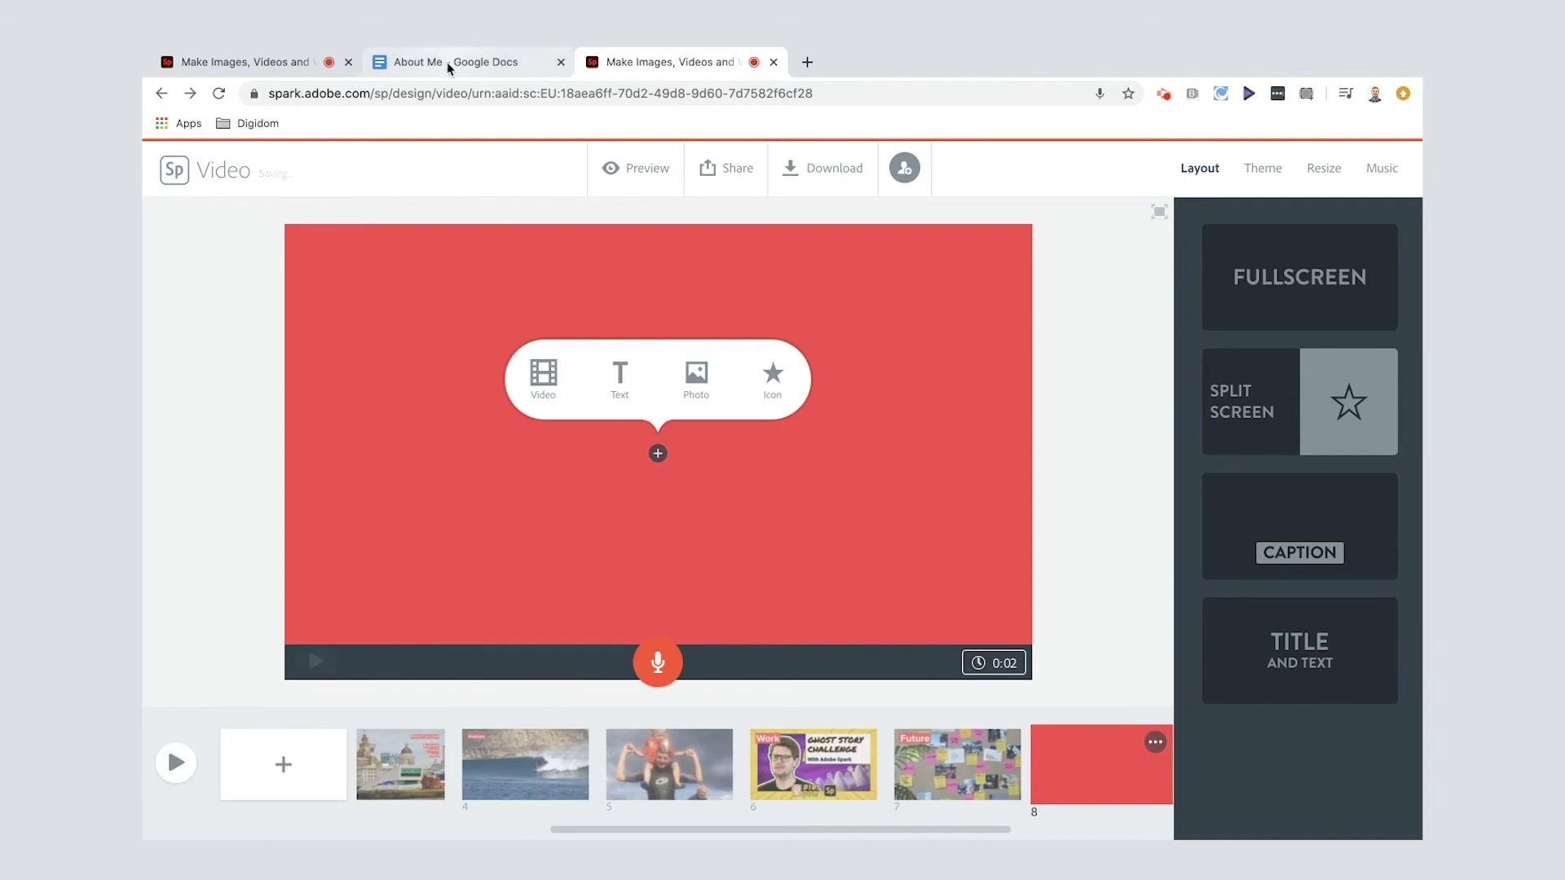
# Copy the closing line "Thanks very much for watching and I hope you enjoyed the video" from the Google Docs script
pyautogui.click(447, 62)
pyautogui.scroll(-1, 512, 506)
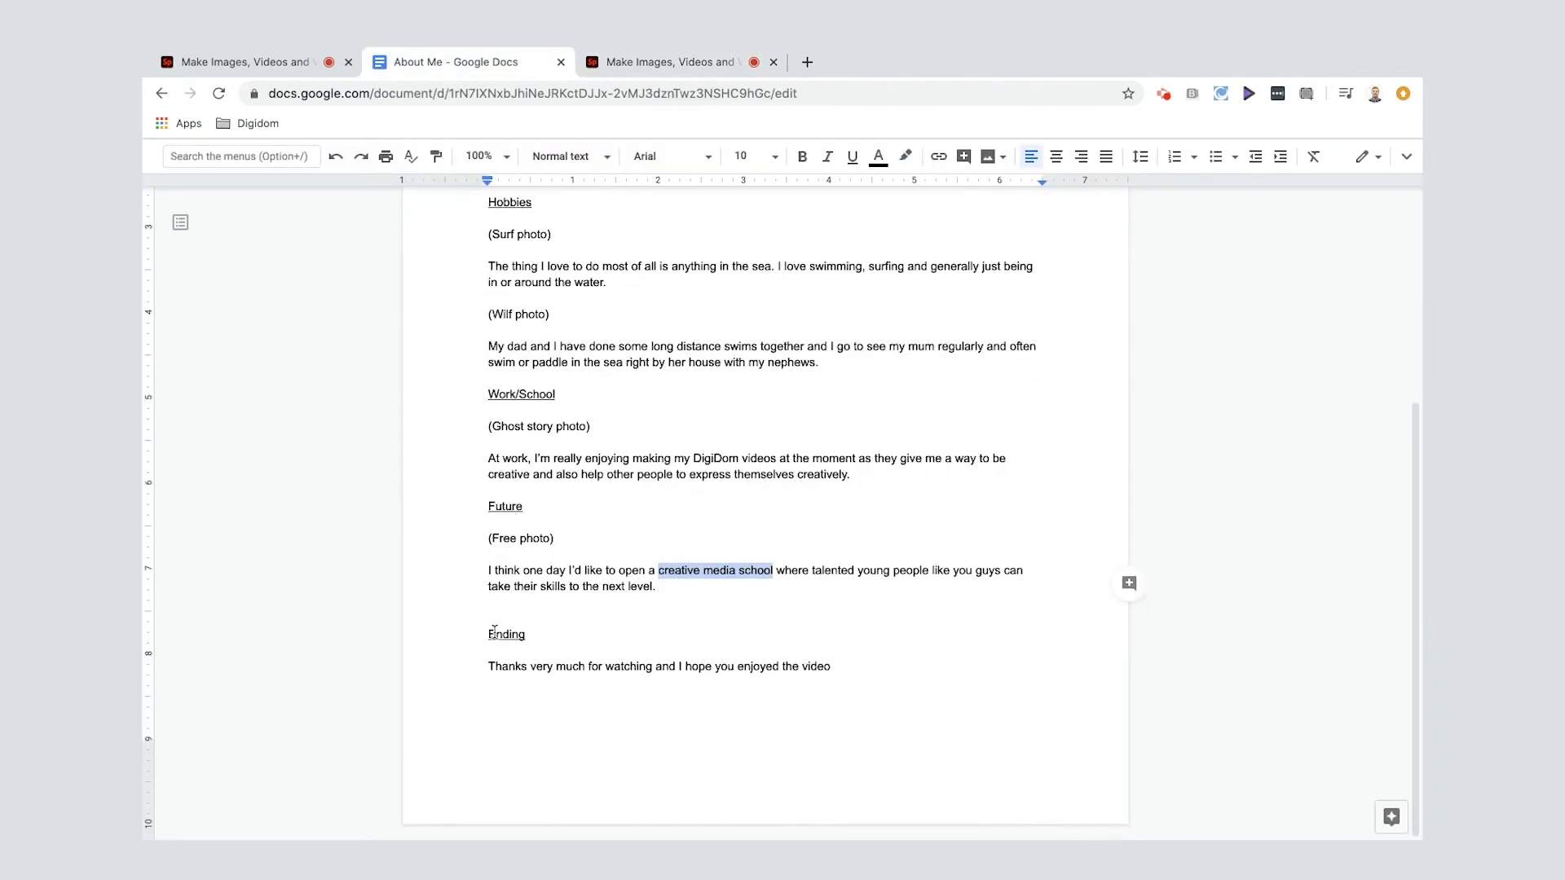
pyautogui.moveTo(485, 665); pyautogui.dragTo(852, 664)
pyautogui.hotkey('ctrl', 'c')
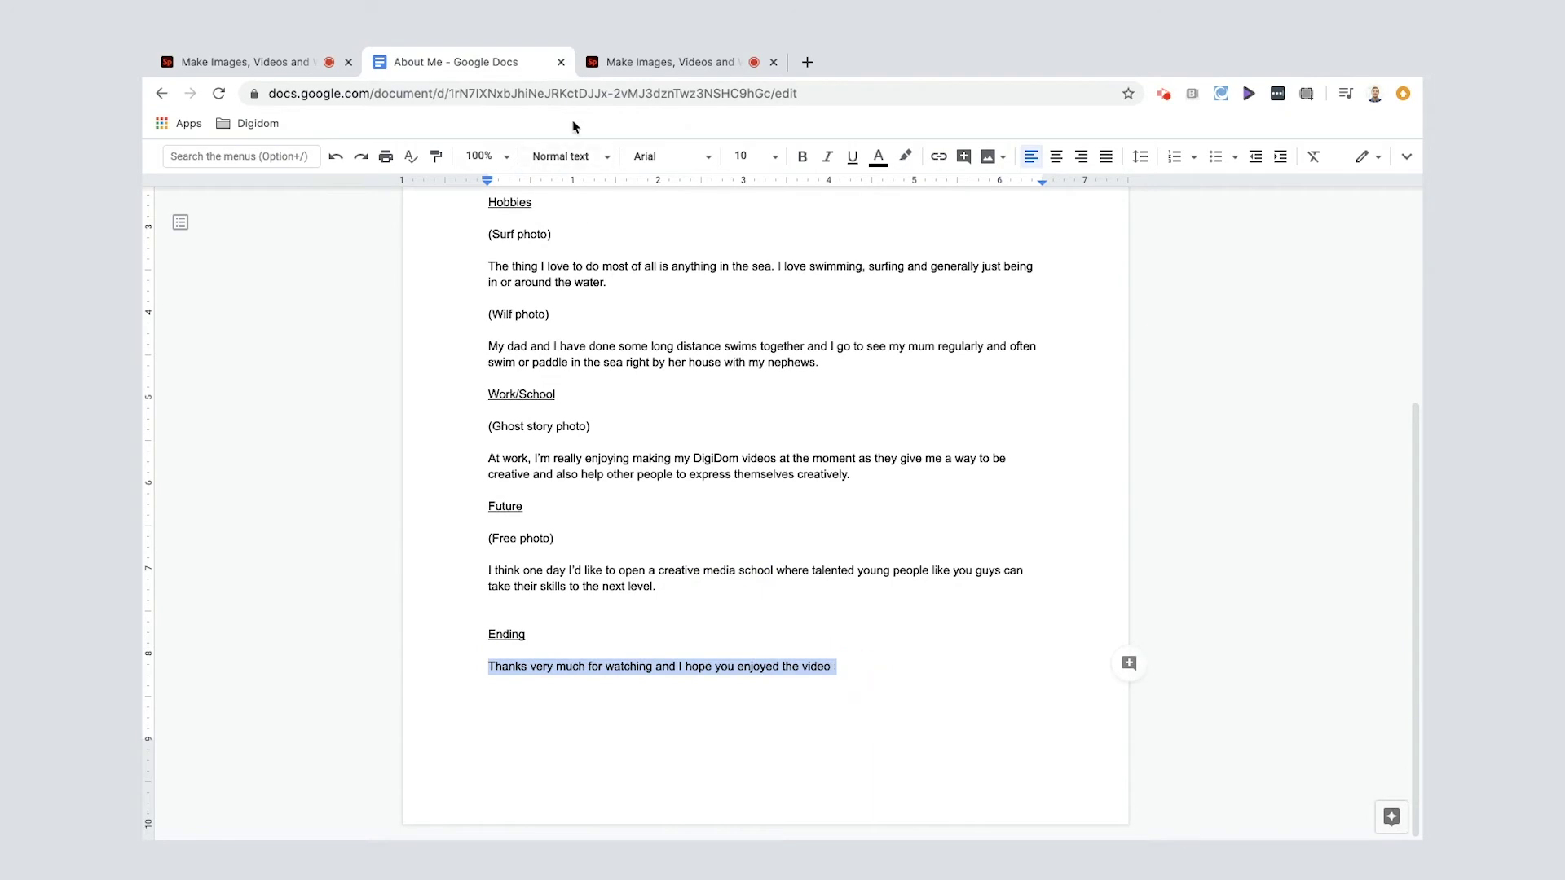
# Back in Adobe Spark, give the eighth slide a Split Screen layout and paste the closing line as text in its white half, ending with ":-)"
pyautogui.click(625, 74)
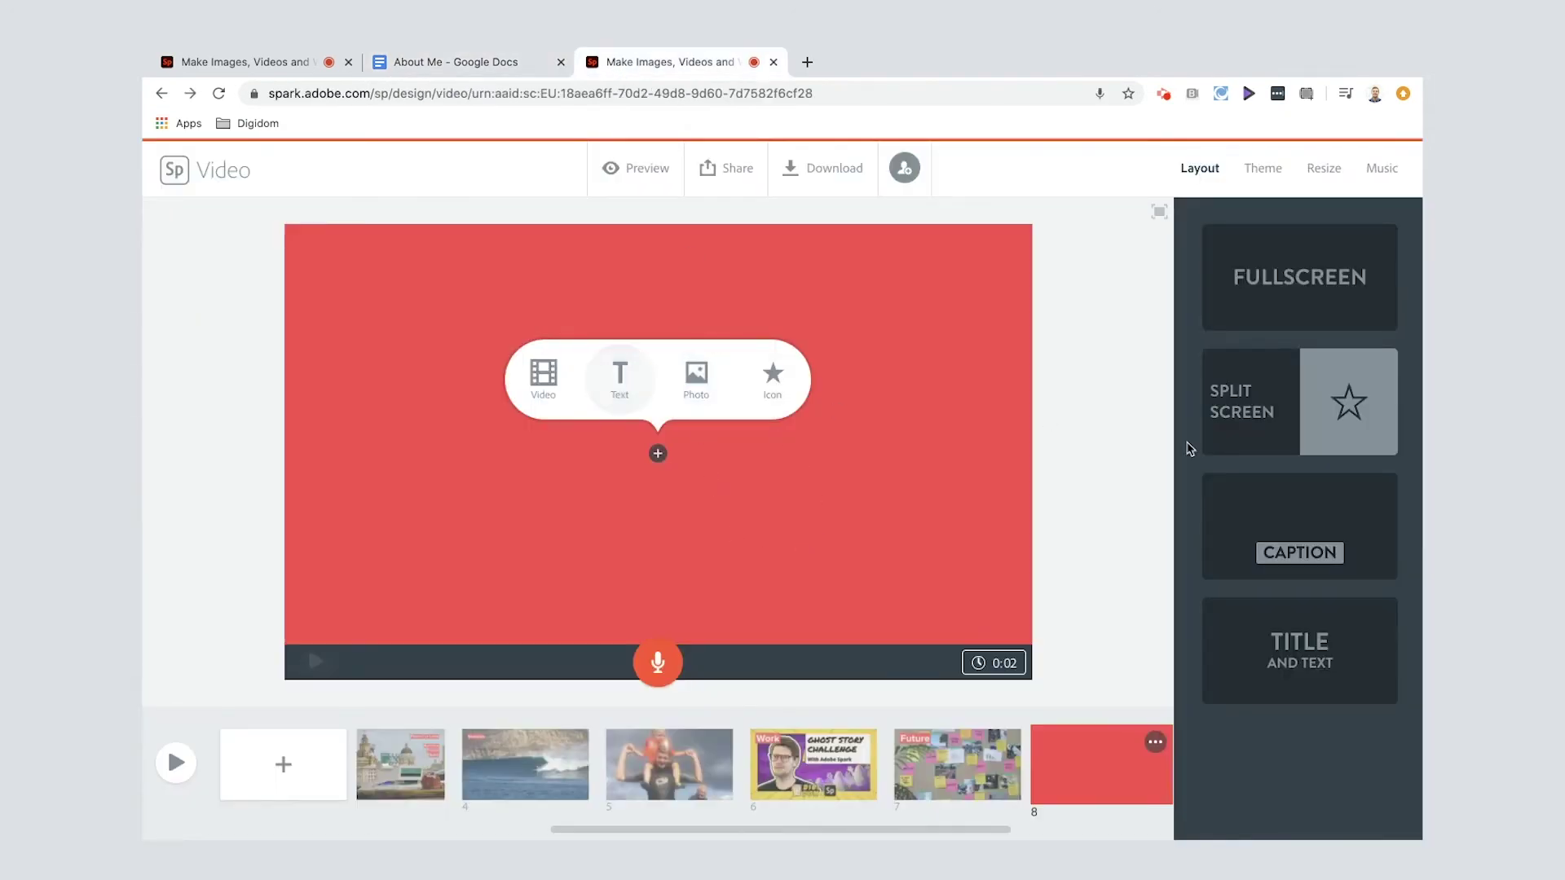
pyautogui.click(1241, 410)
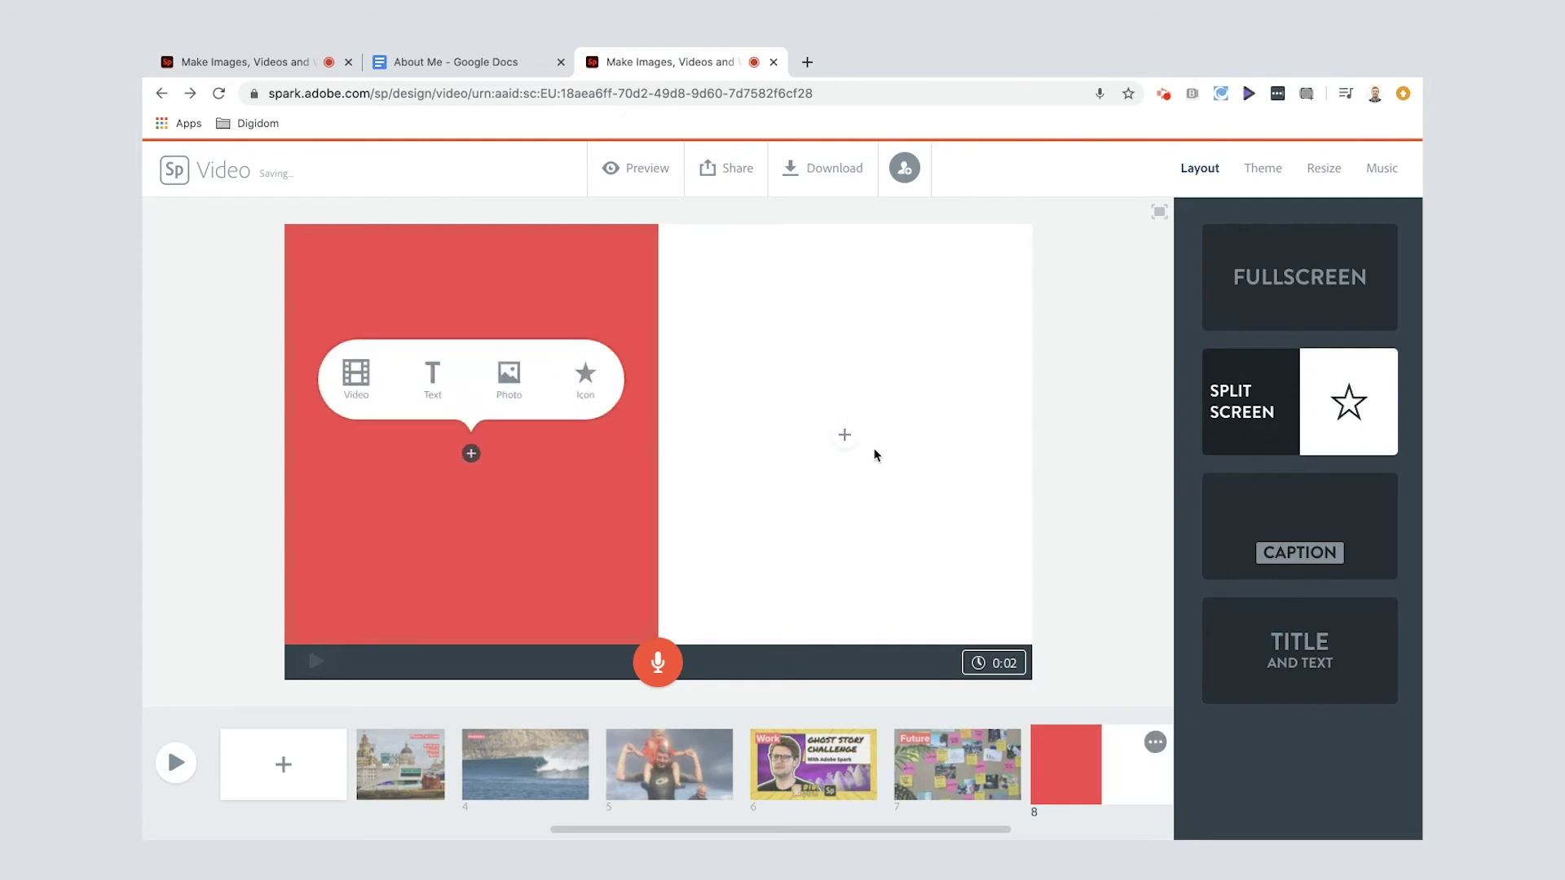
pyautogui.click(844, 436)
pyautogui.click(809, 373)
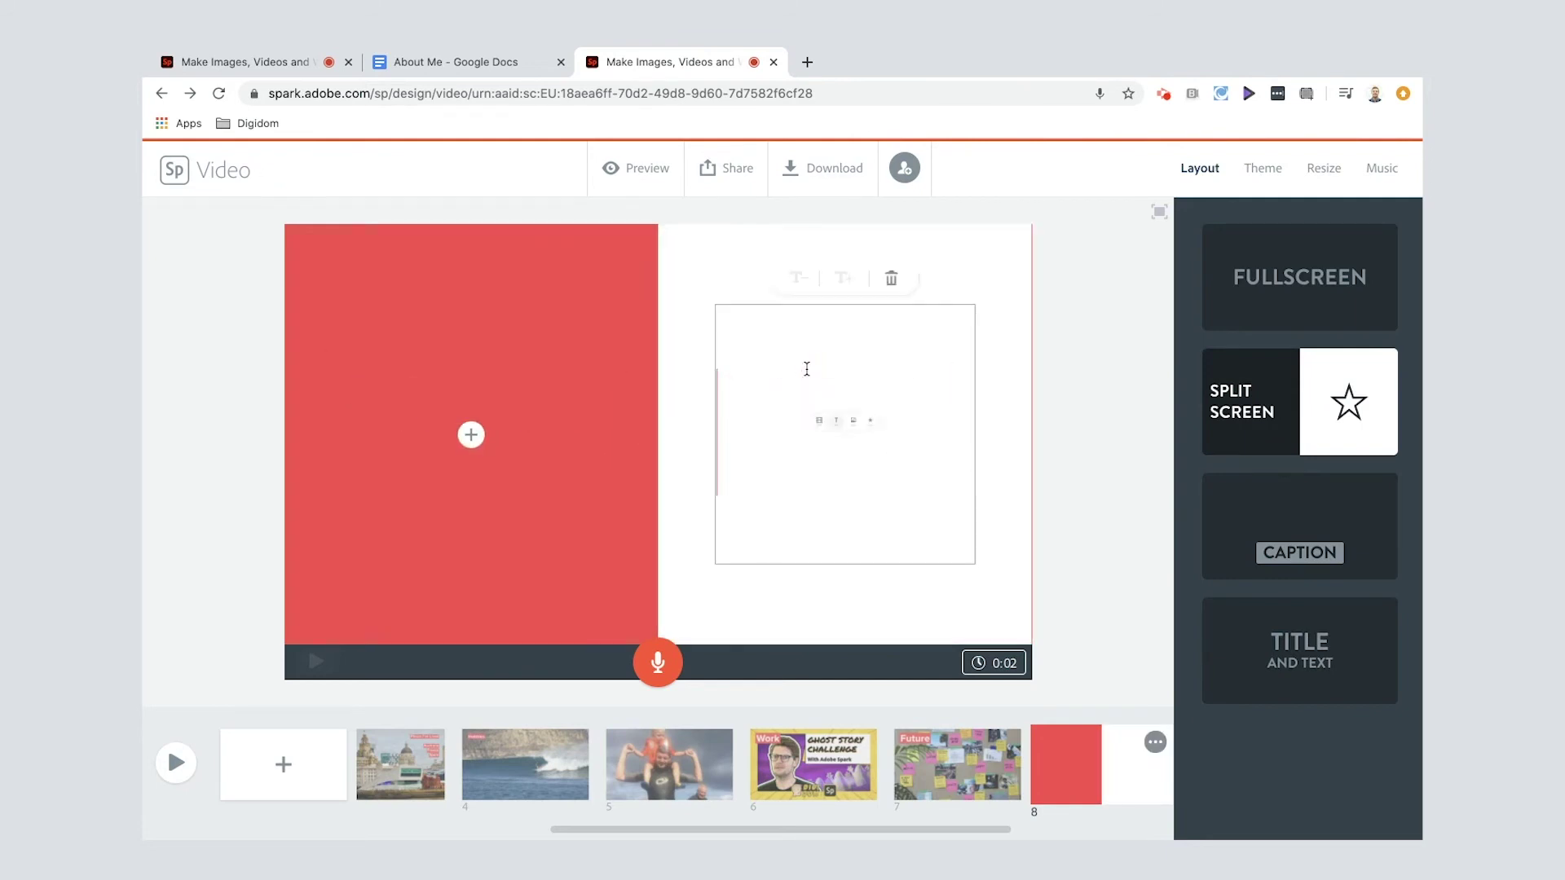
pyautogui.hotkey('ctrl', 'v')
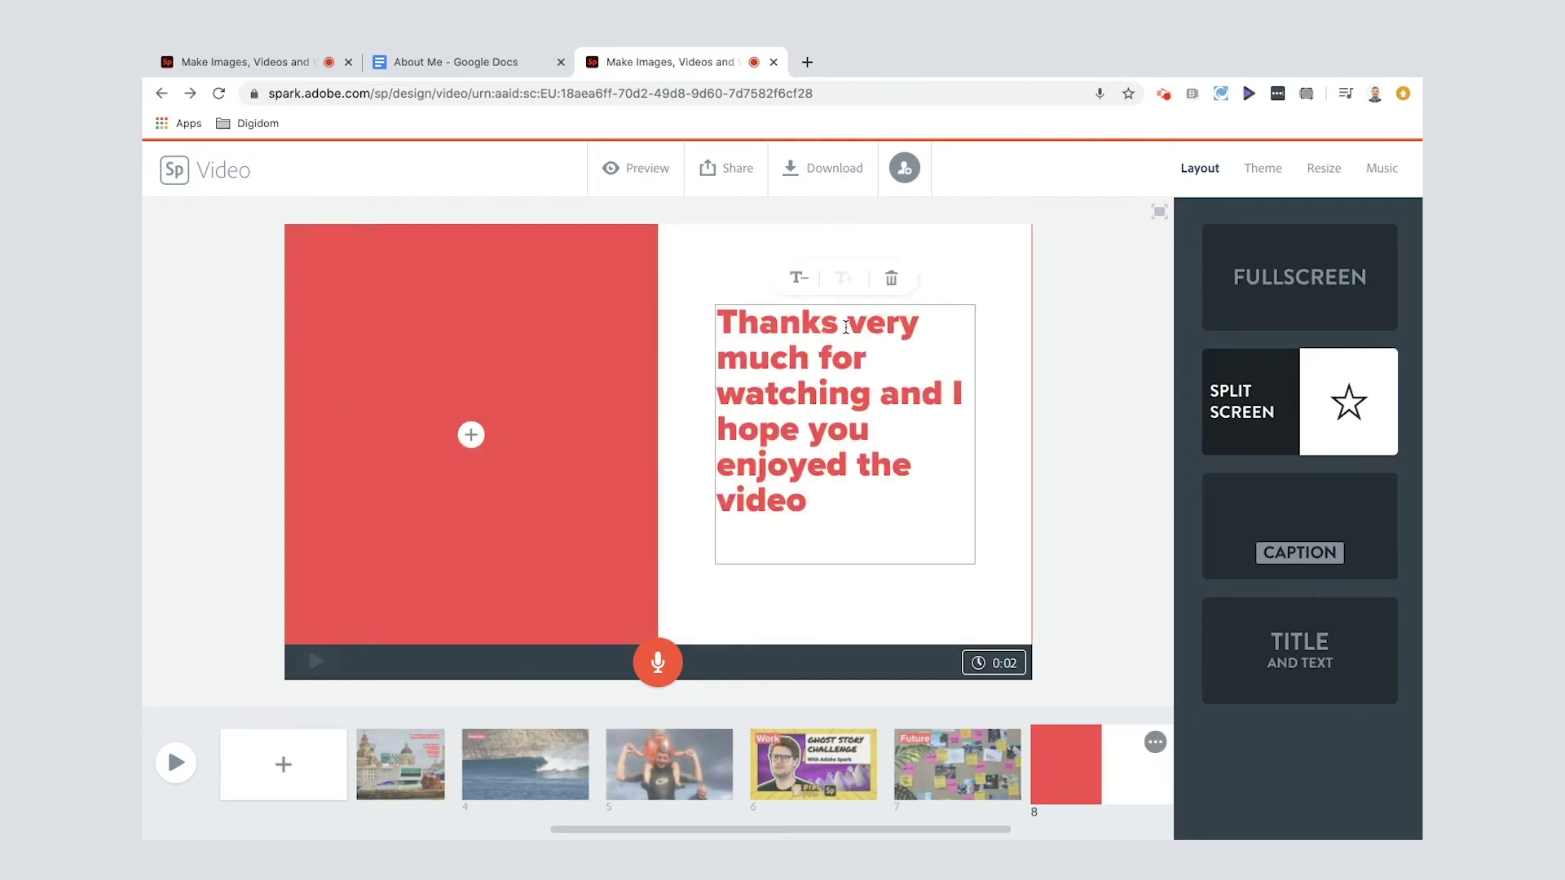
pyautogui.press('BackSpace')
pyautogui.write(':-)')
# Search the icons for "creative" and "thanks", and place the outlined thumbs-up icon in the coloured half of the closing slide
pyautogui.click(472, 435)
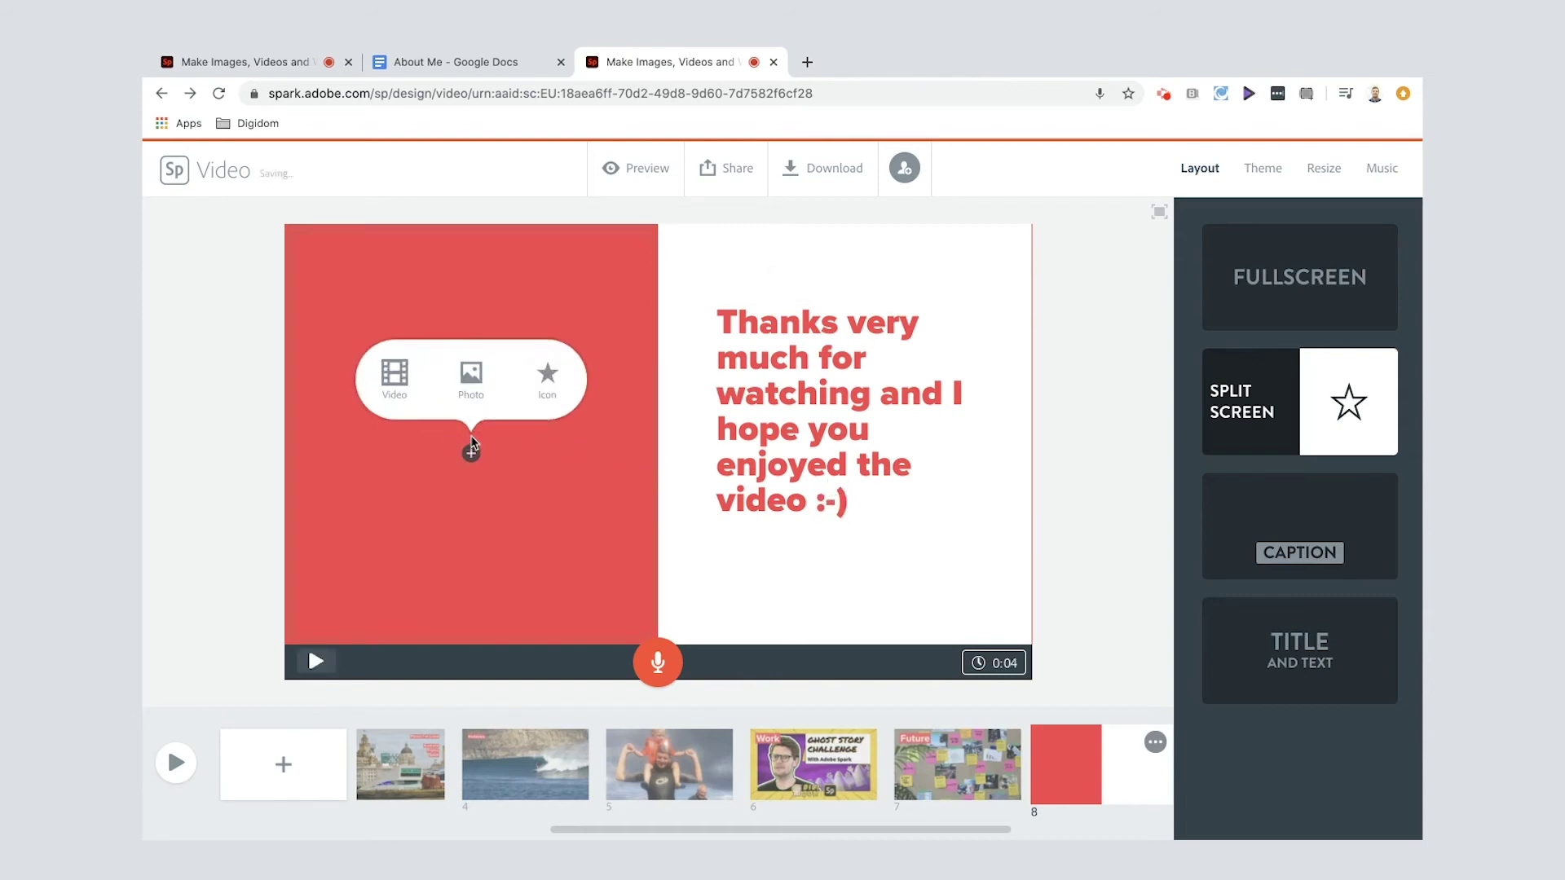
pyautogui.click(558, 390)
pyautogui.write('creative')
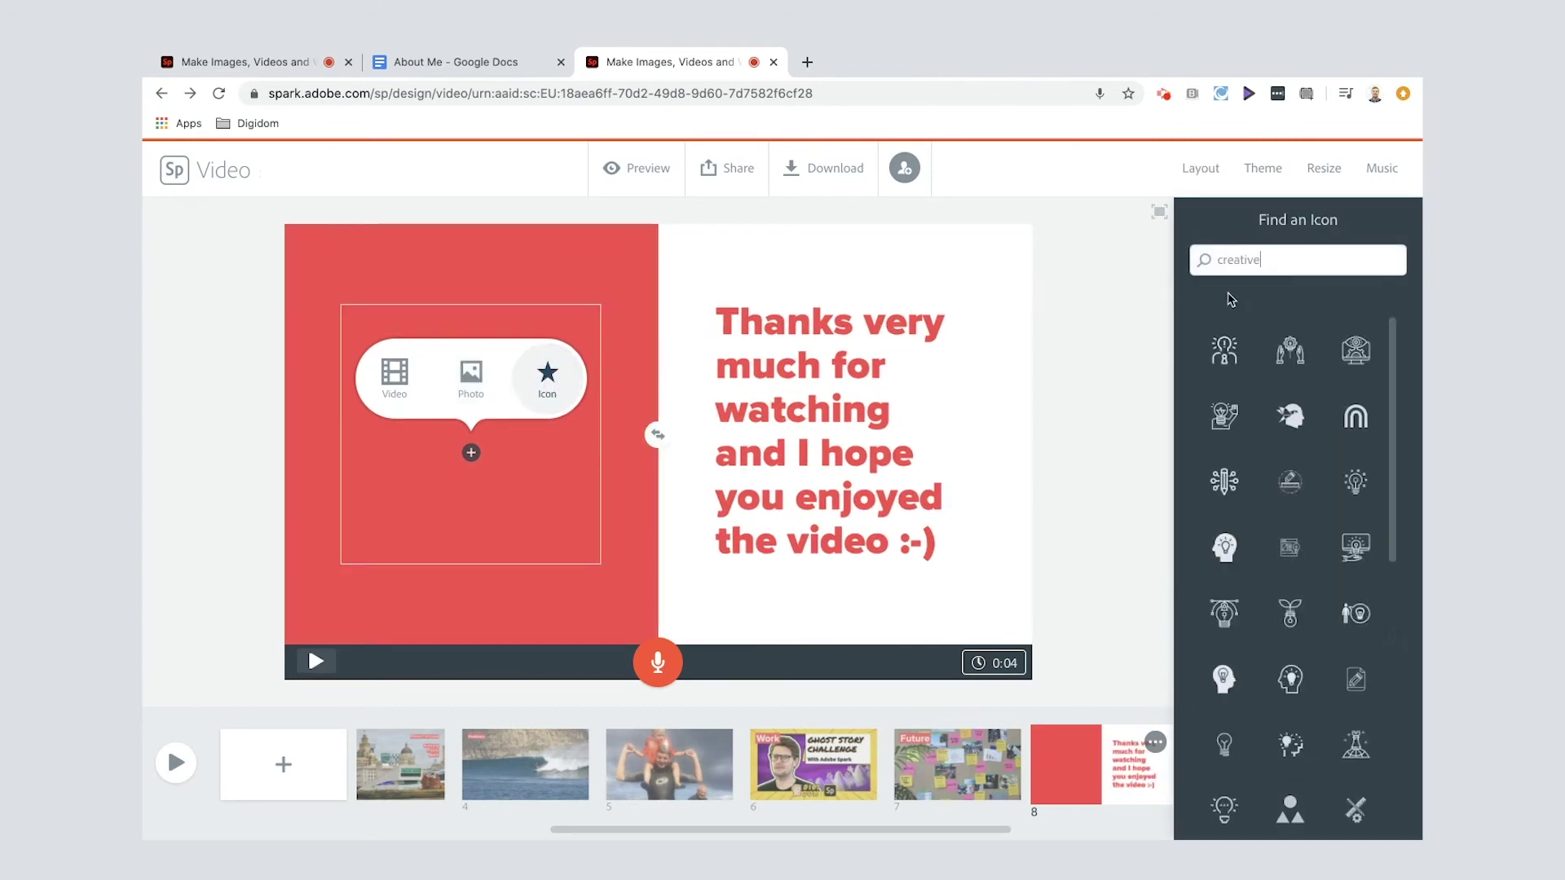
pyautogui.click(1243, 257)
pyautogui.write('thanks')
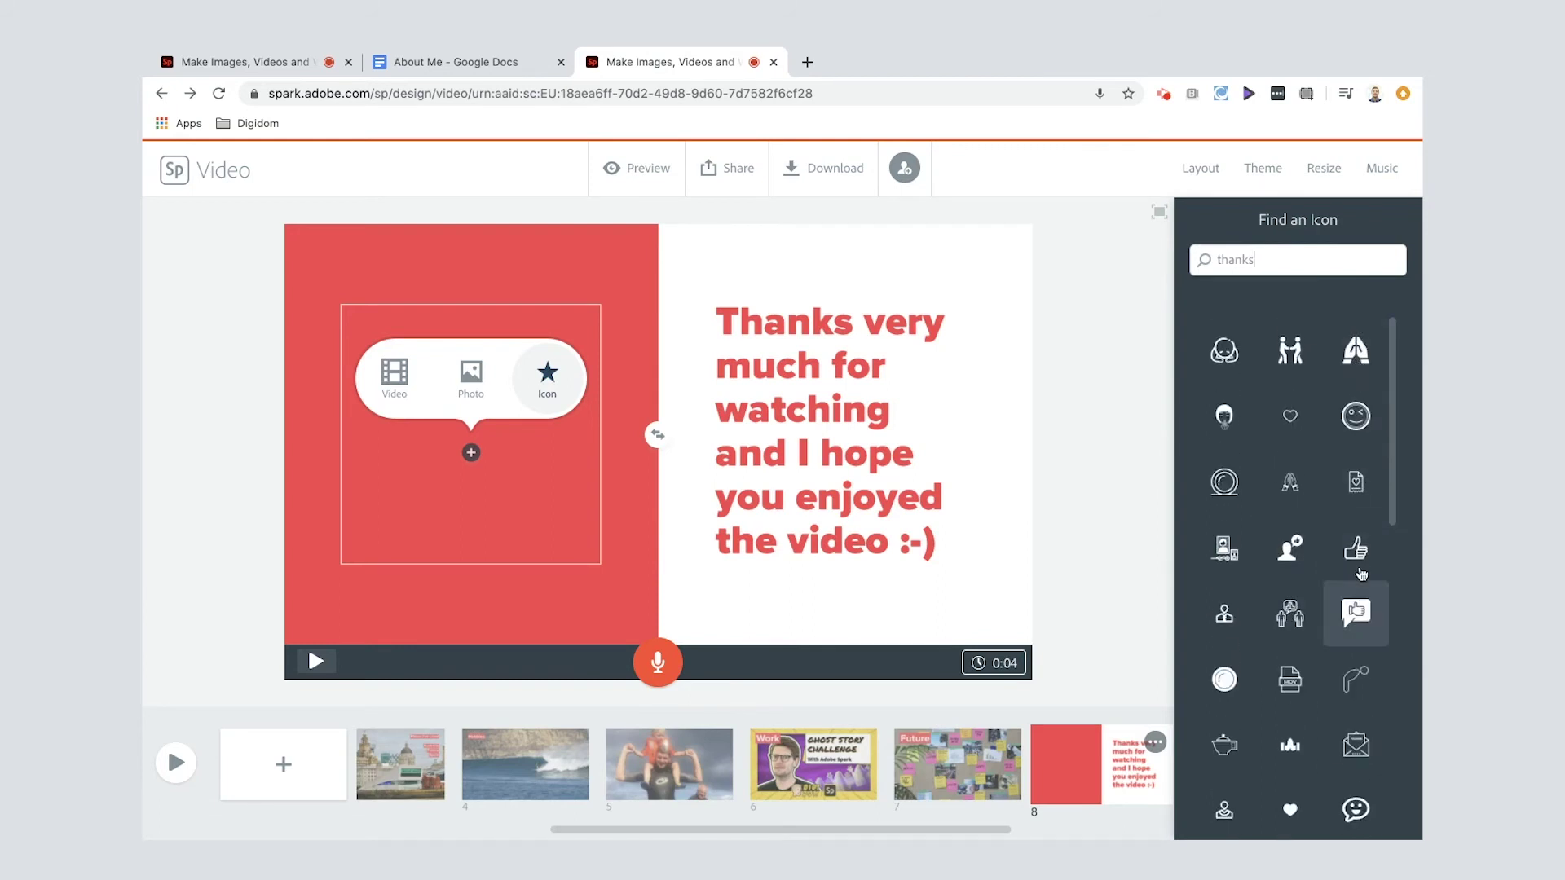
pyautogui.click(1359, 548)
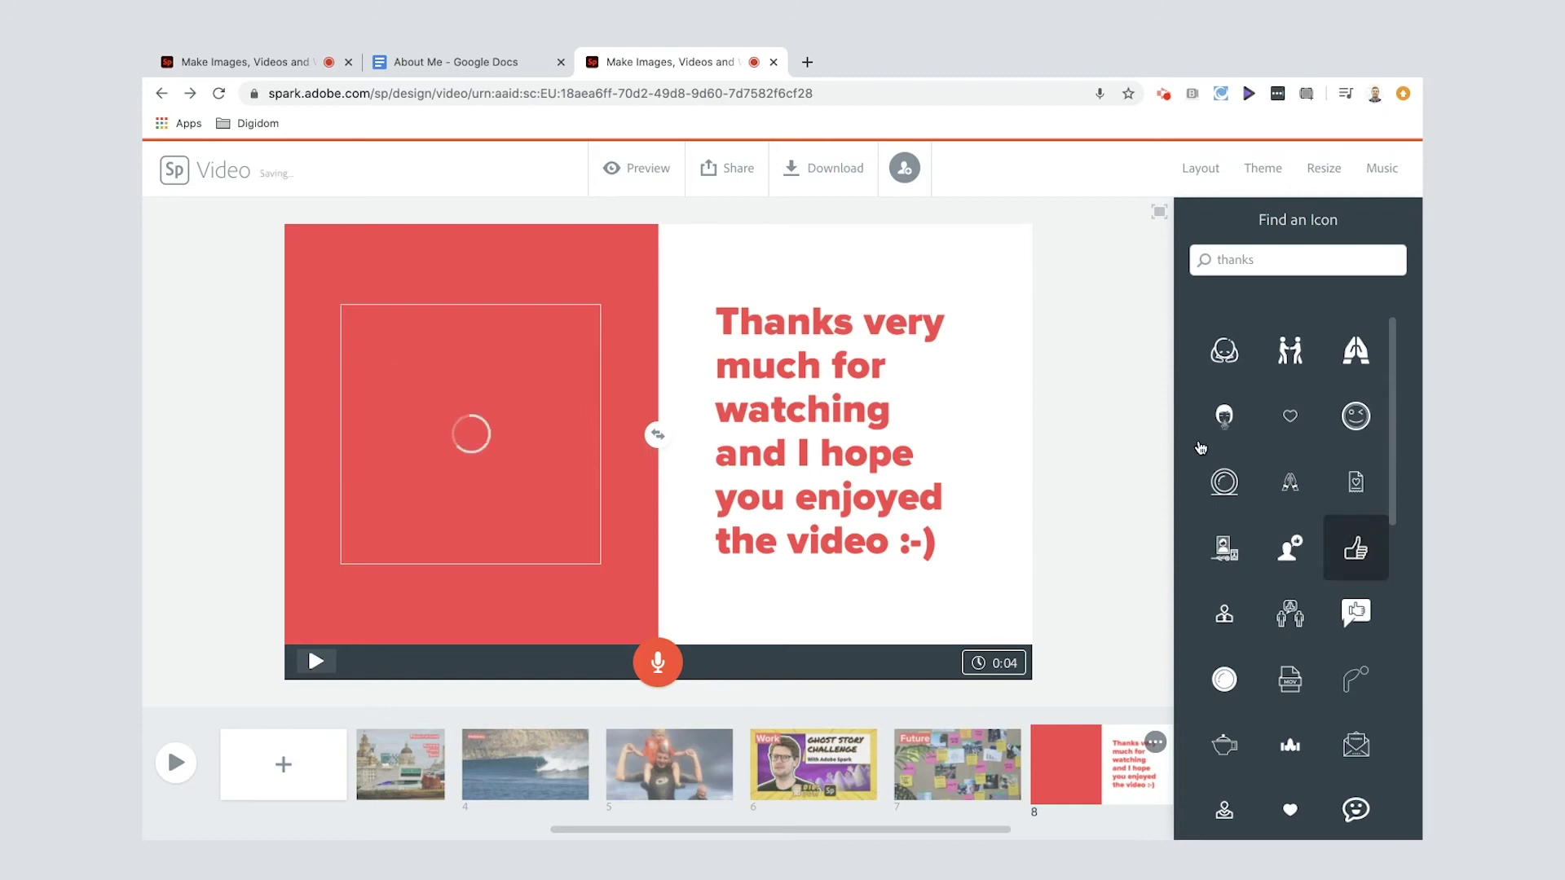
pyautogui.click(1110, 403)
# Switch the Statement theme to its teal colour and select Western Sage from the Thoughtful music as the background track
pyautogui.click(1269, 179)
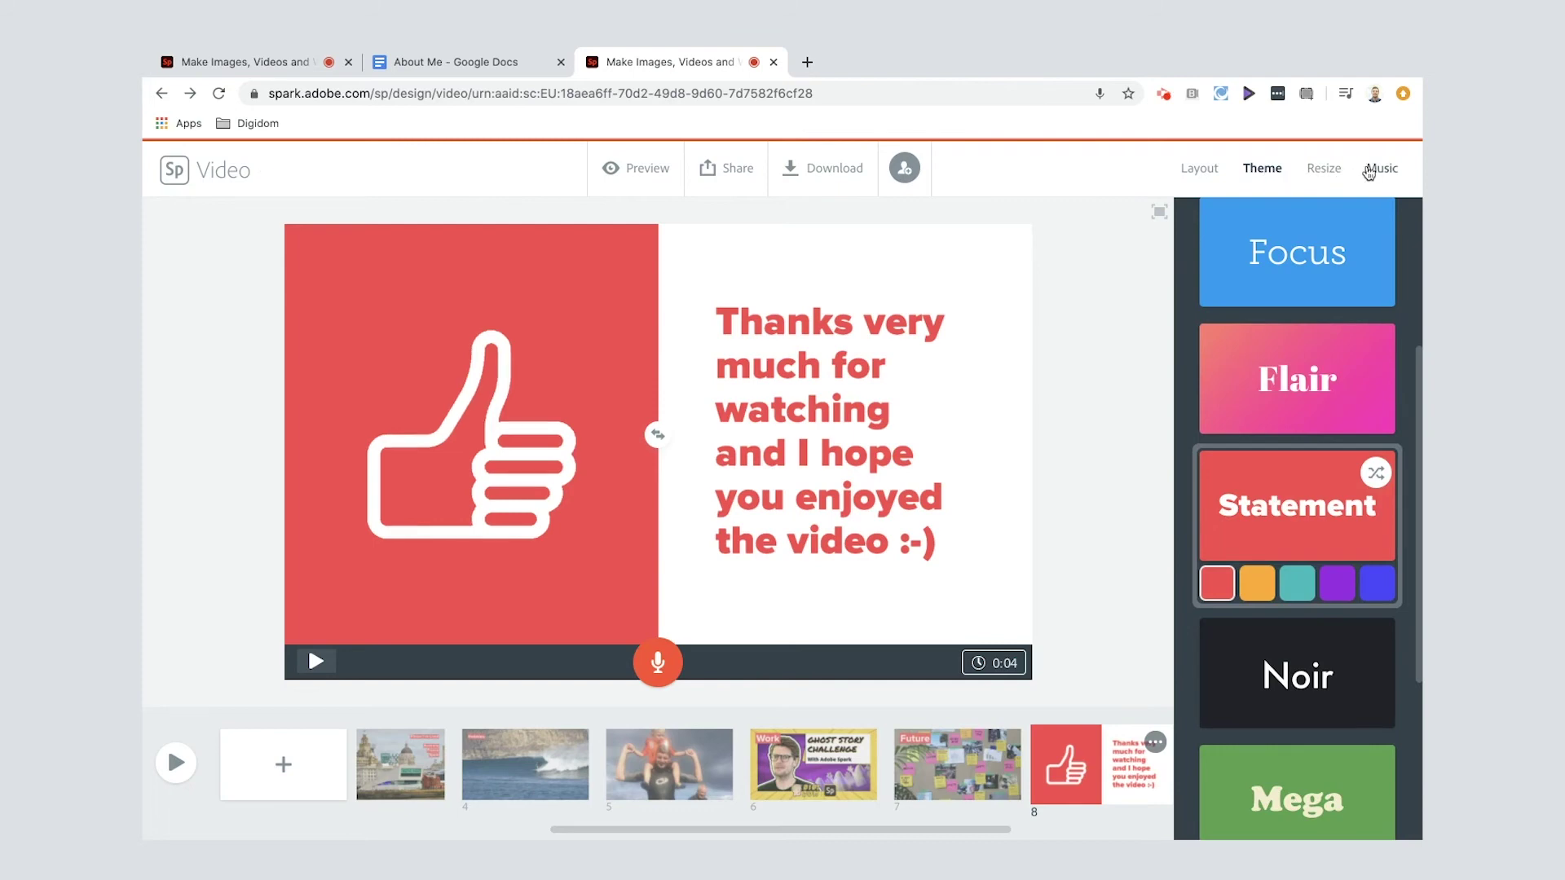
pyautogui.click(1291, 582)
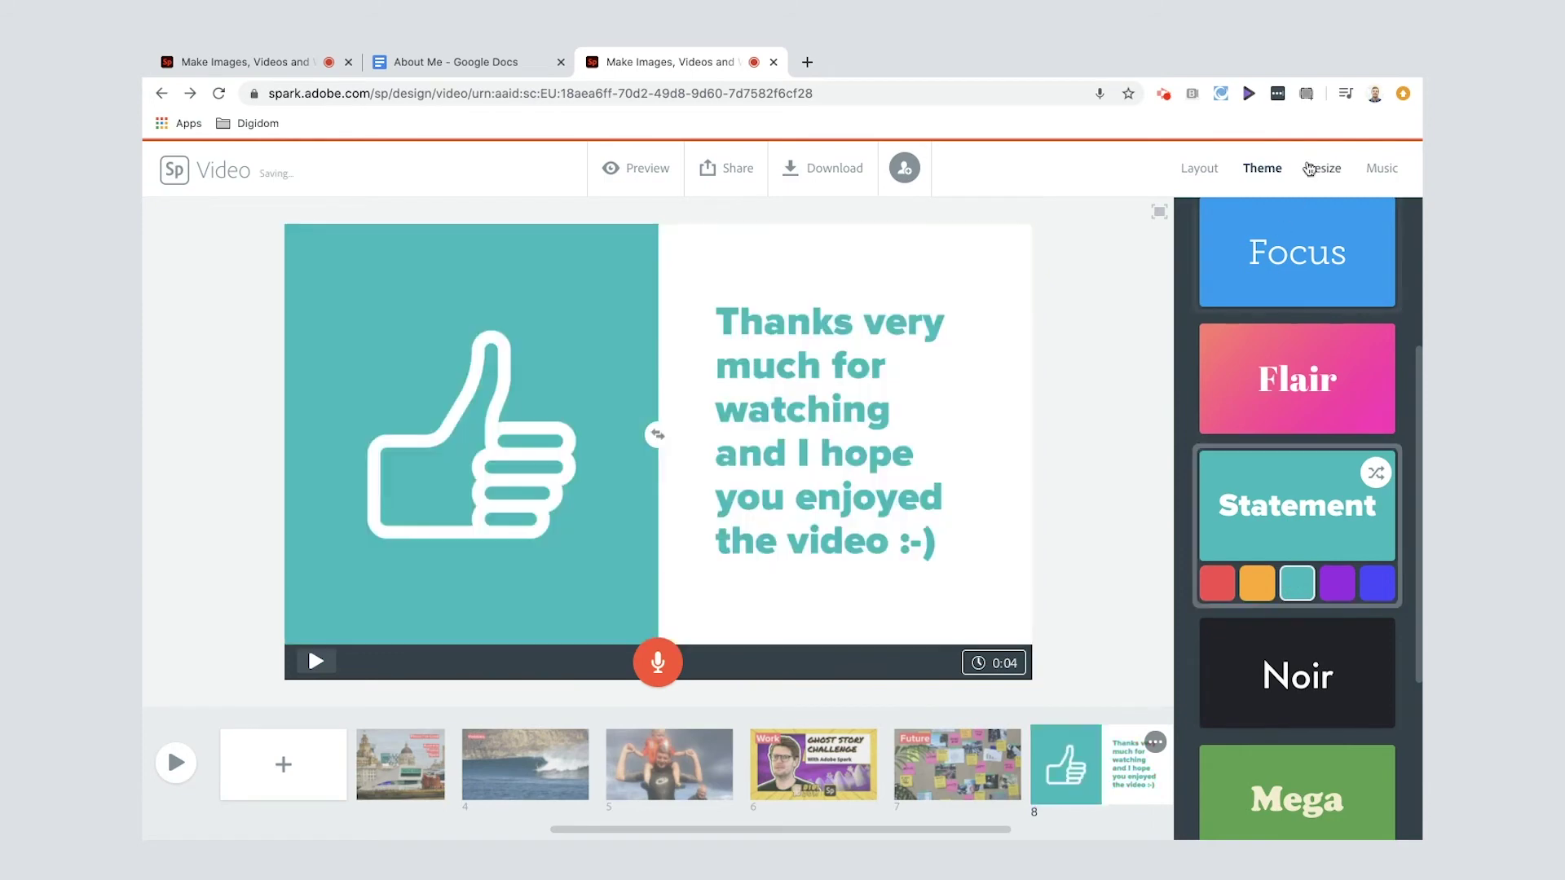
pyautogui.click(1382, 170)
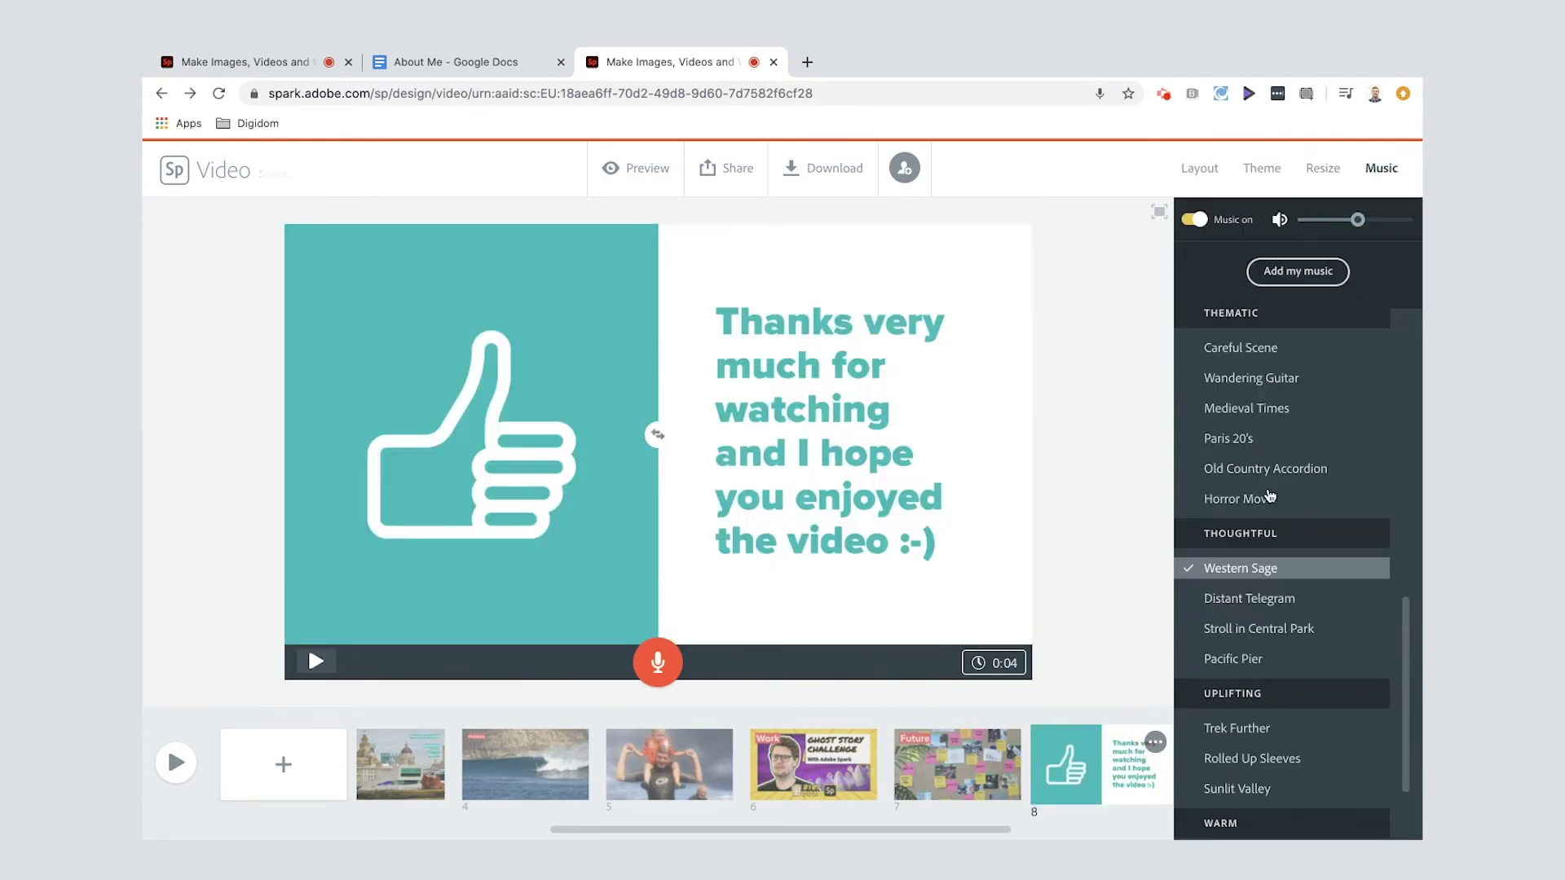
pyautogui.click(1193, 574)
pyautogui.scroll(-2, 1252, 679)
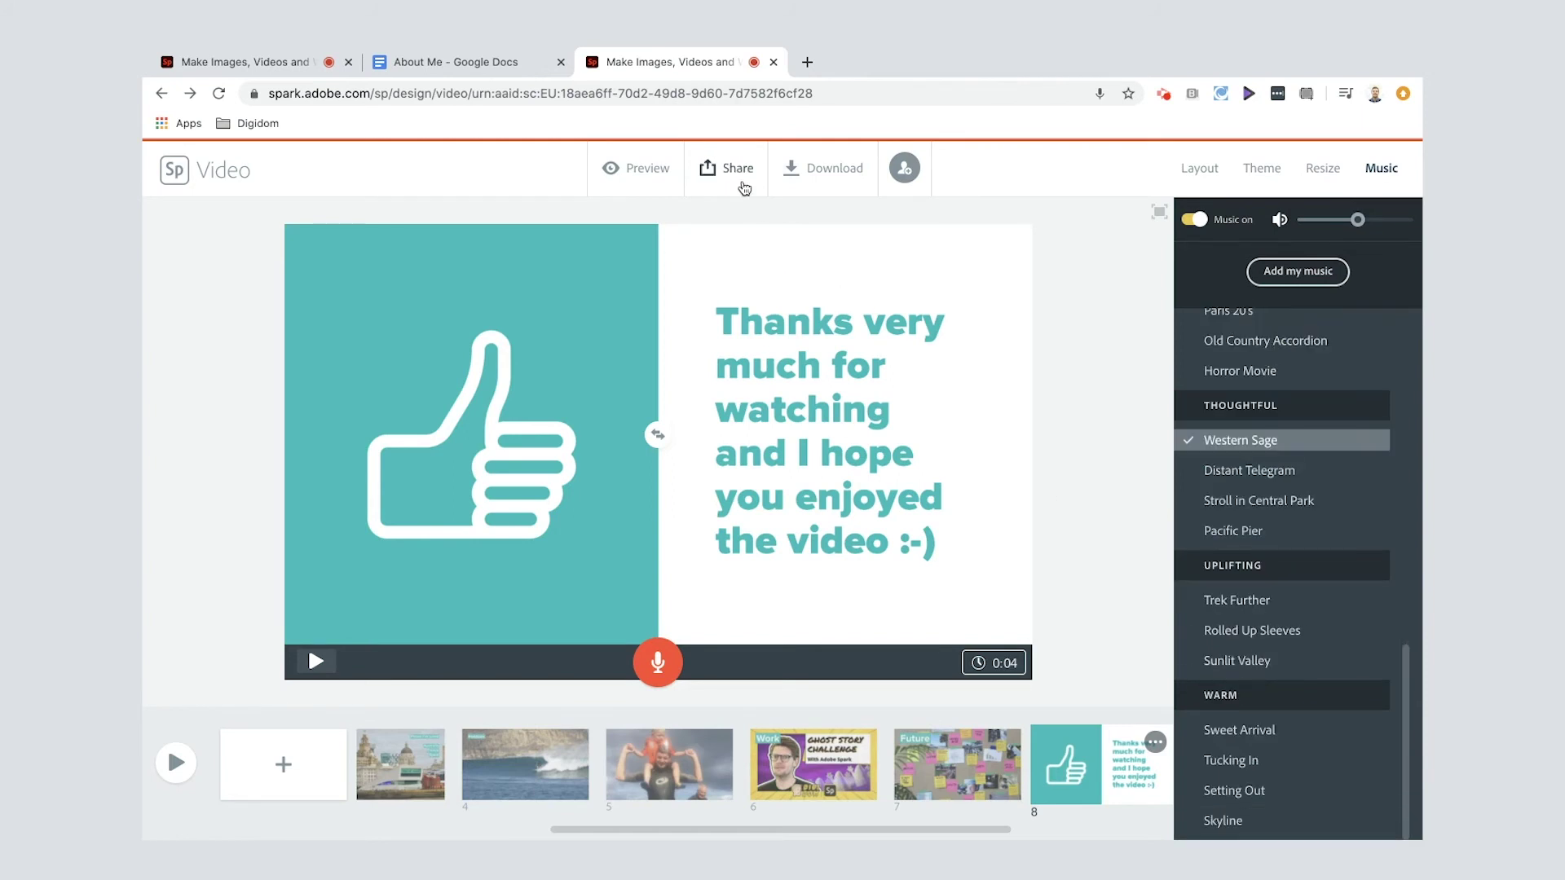
# Download the finished video and publish it with a share link under the title "About Me" and the category Other
pyautogui.click(808, 182)
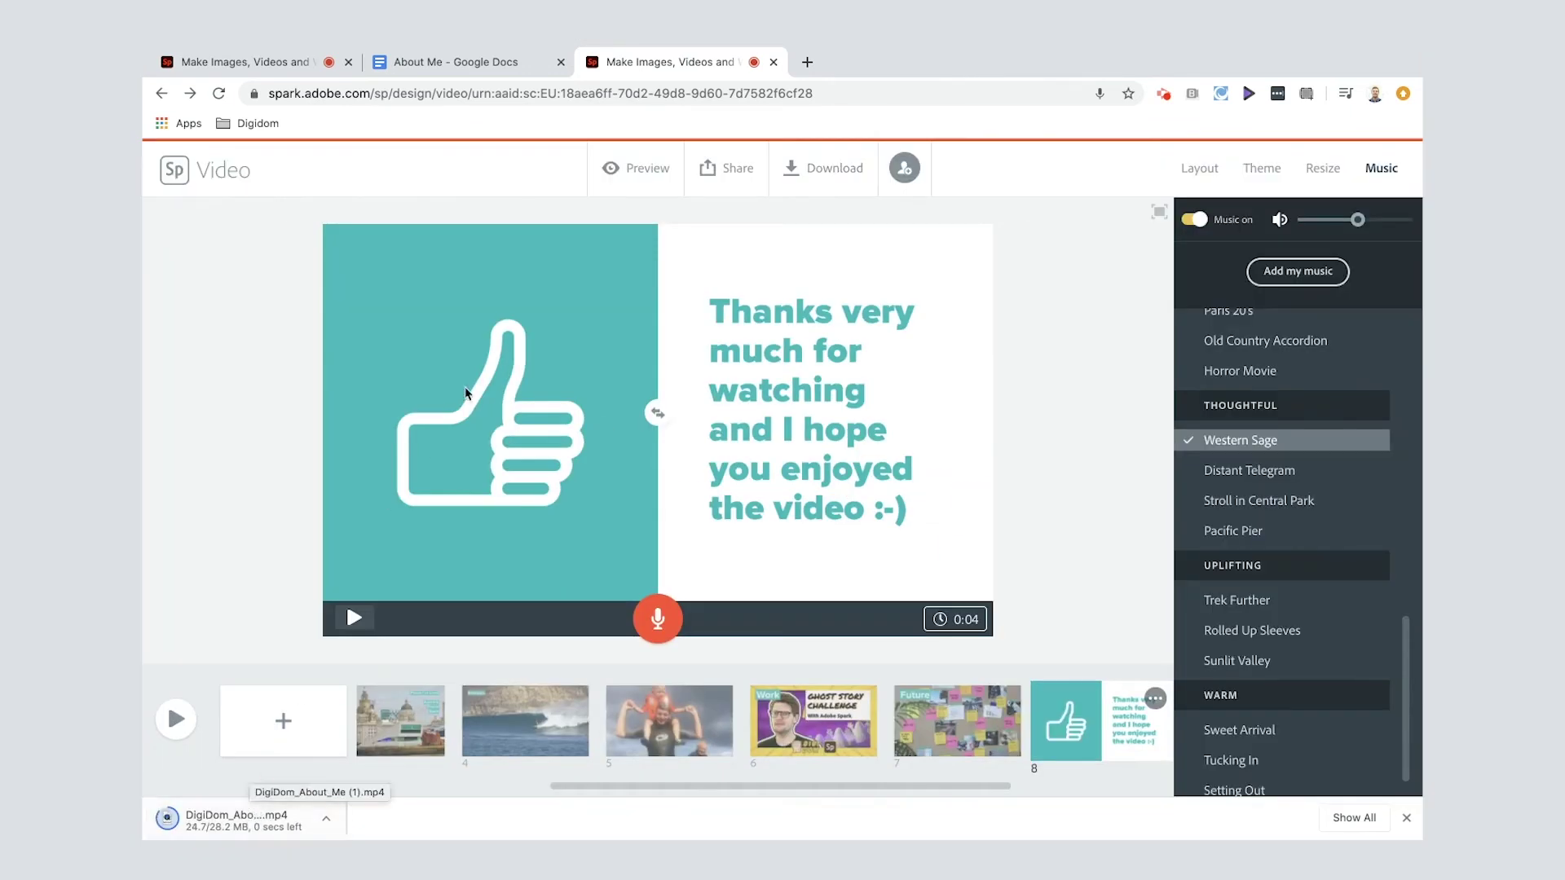
pyautogui.click(733, 173)
pyautogui.click(706, 217)
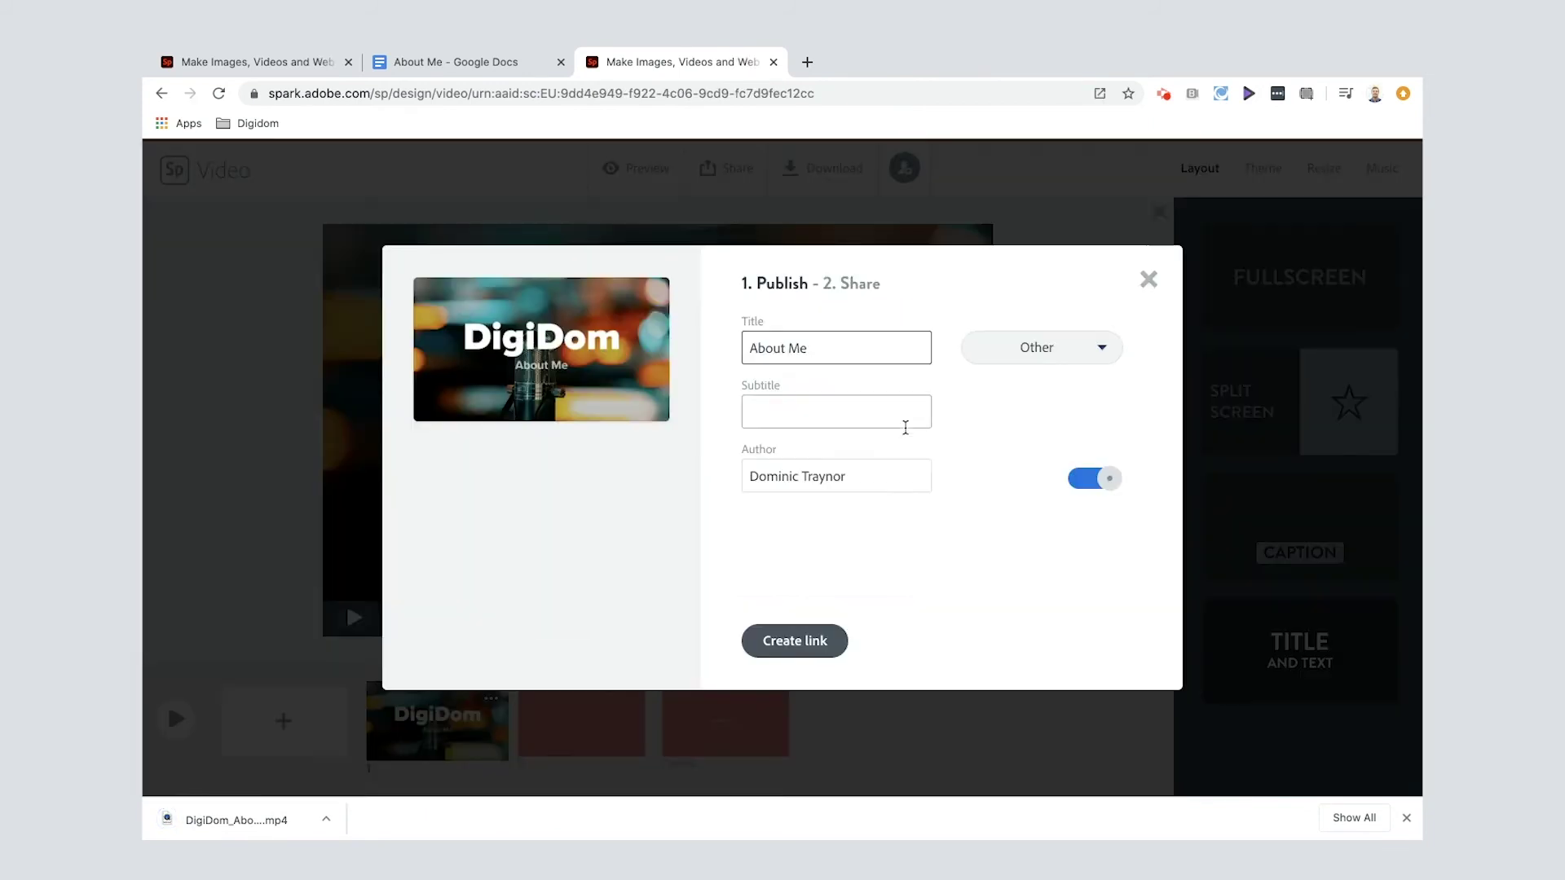
pyautogui.click(799, 644)
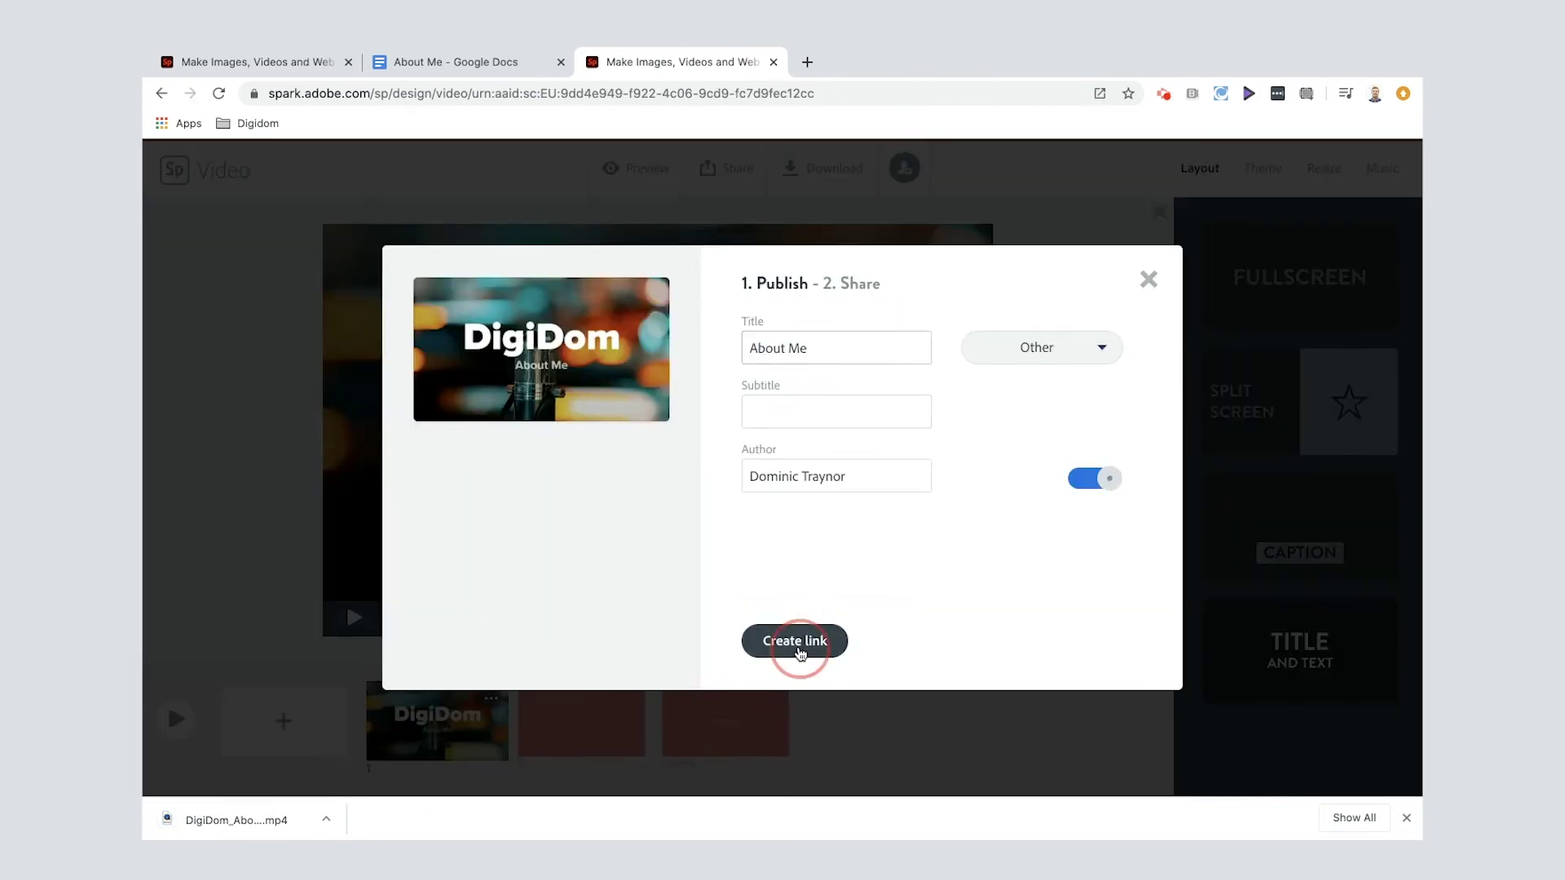